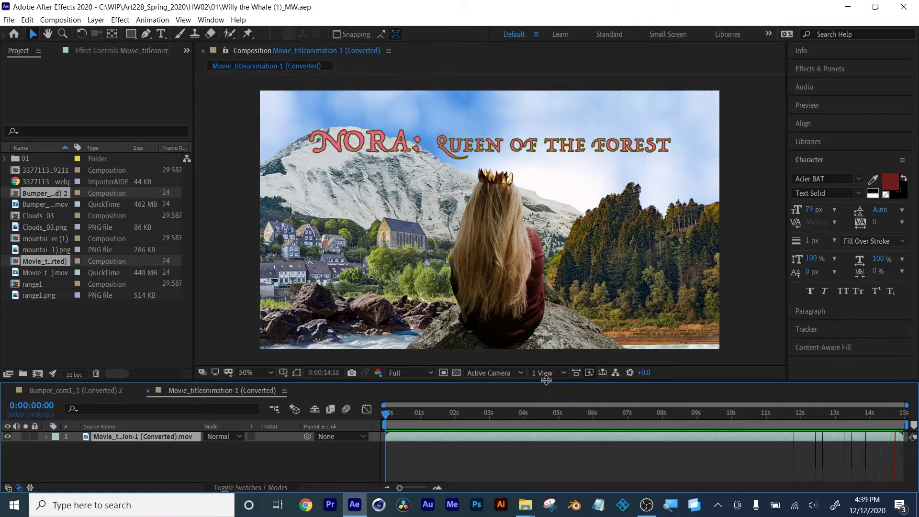
# - Enlarge the composition preview and scrub the title animation between about 4 and 7 seconds
pyautogui.moveTo(547, 381); pyautogui.dragTo(550, 414)
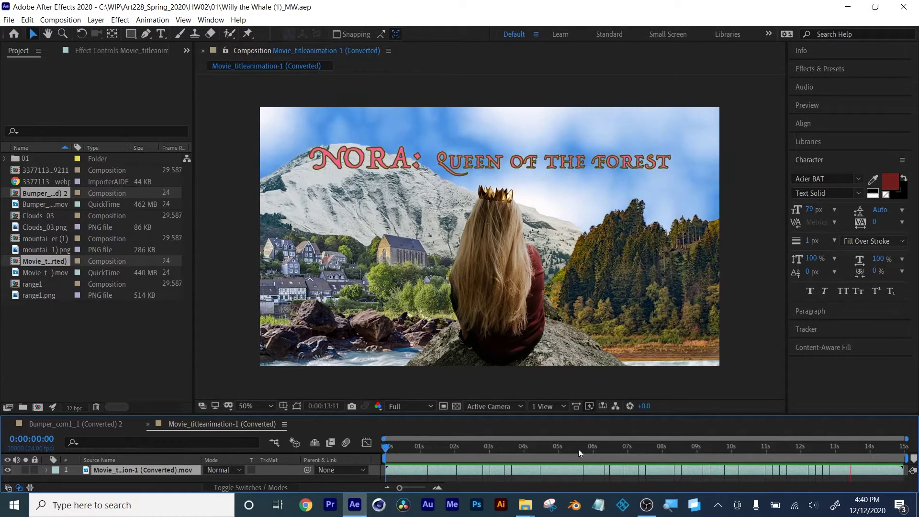
pyautogui.moveTo(550, 450); pyautogui.dragTo(675, 453)
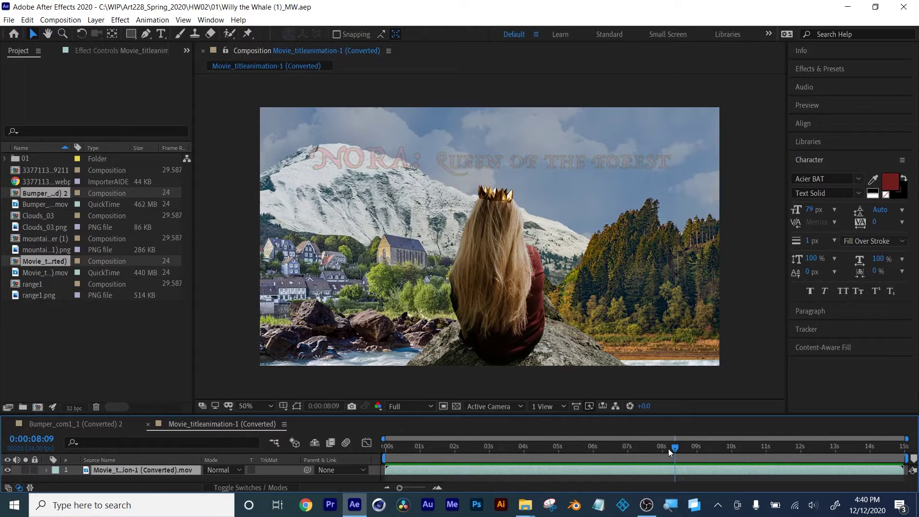
pyautogui.moveTo(668, 448)
pyautogui.mouseDown()
pyautogui.moveTo(677, 450)
pyautogui.moveTo(638, 460)
pyautogui.moveTo(661, 455)
pyautogui.mouseUp()
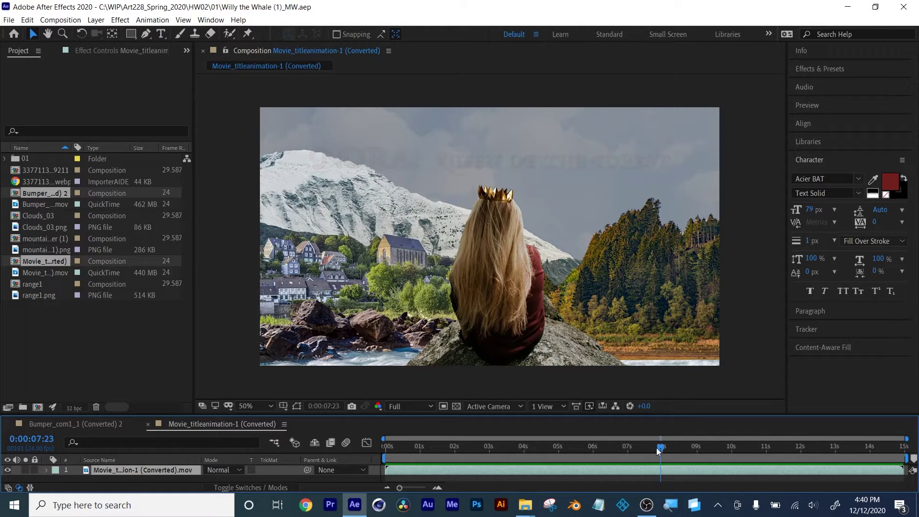
# - Create a new 1920×1080 composition named Comp 2
pyautogui.click(109, 369)
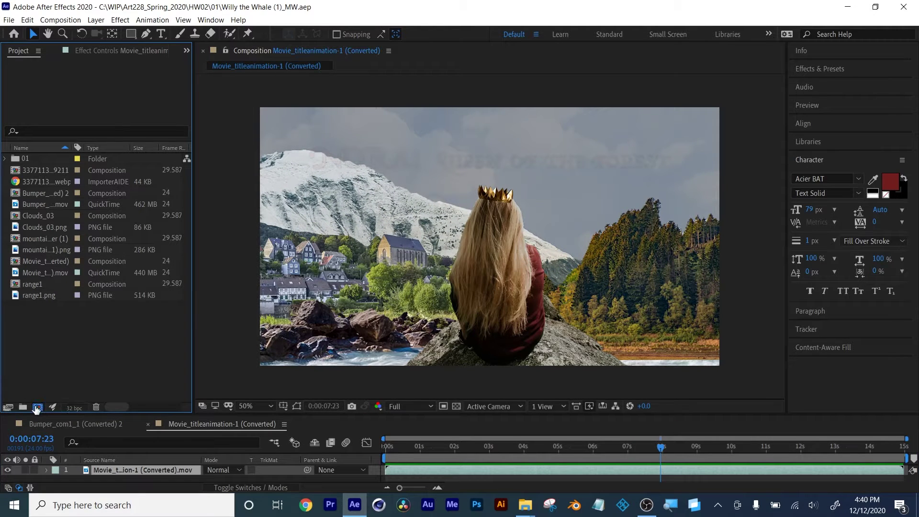
pyautogui.click(37, 407)
pyautogui.press('Tab')
pyautogui.write('1920')
pyautogui.press('Tab')
pyautogui.write('1080')
pyautogui.press('Return')
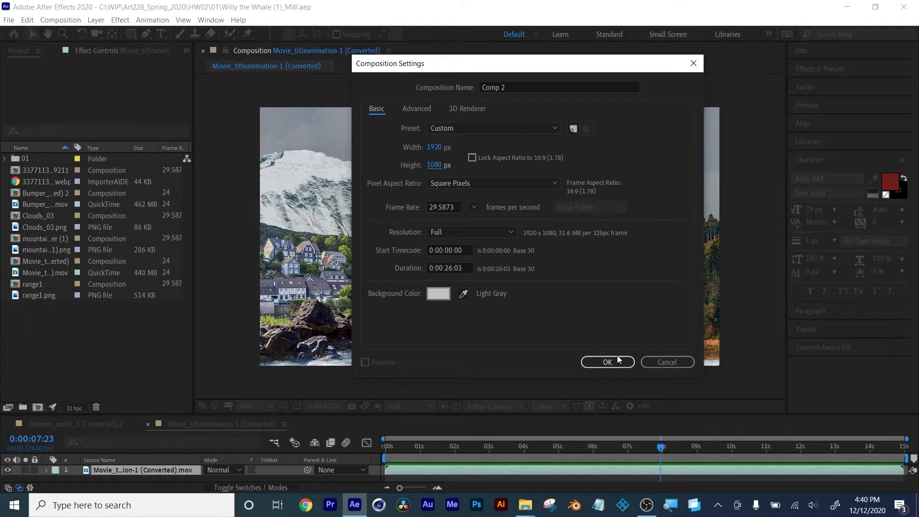
pyautogui.click(620, 362)
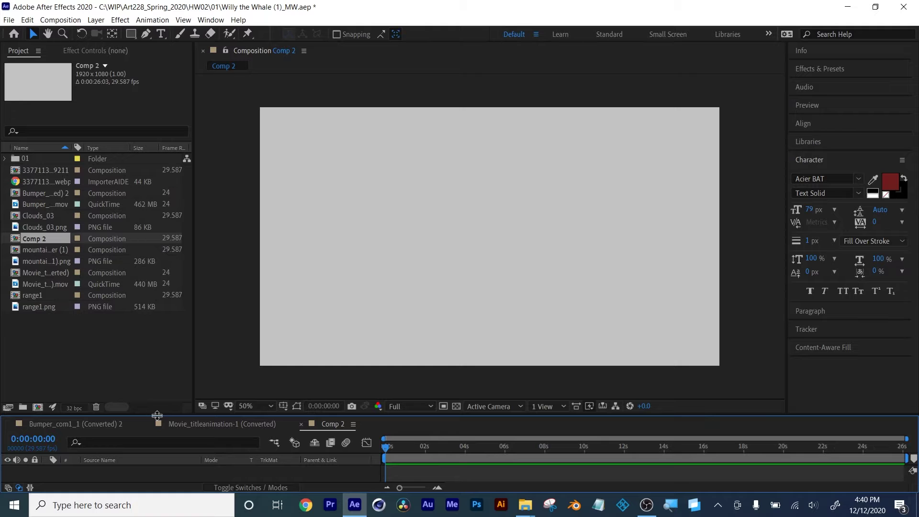
# - Set Comp 2's background colour to black in Composition Settings
pyautogui.click(61, 19)
pyautogui.click(96, 45)
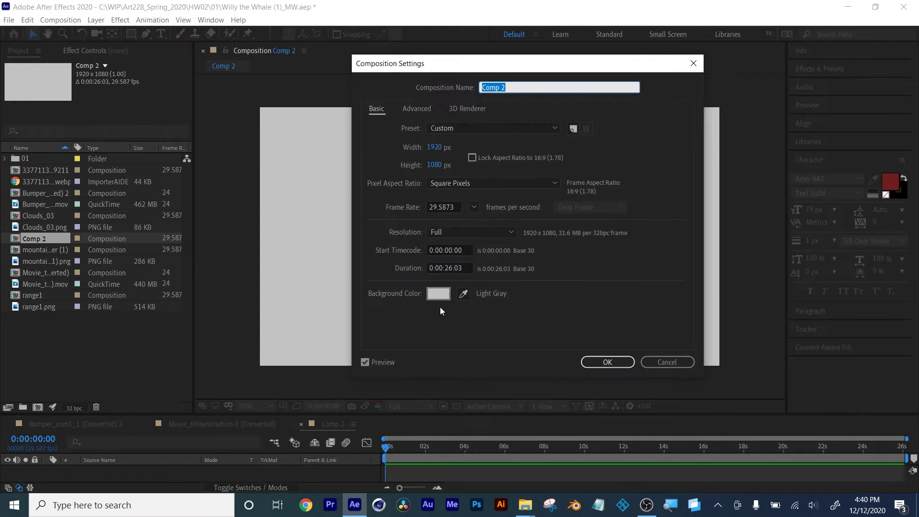
pyautogui.click(437, 300)
pyautogui.moveTo(235, 322); pyautogui.dragTo(208, 352)
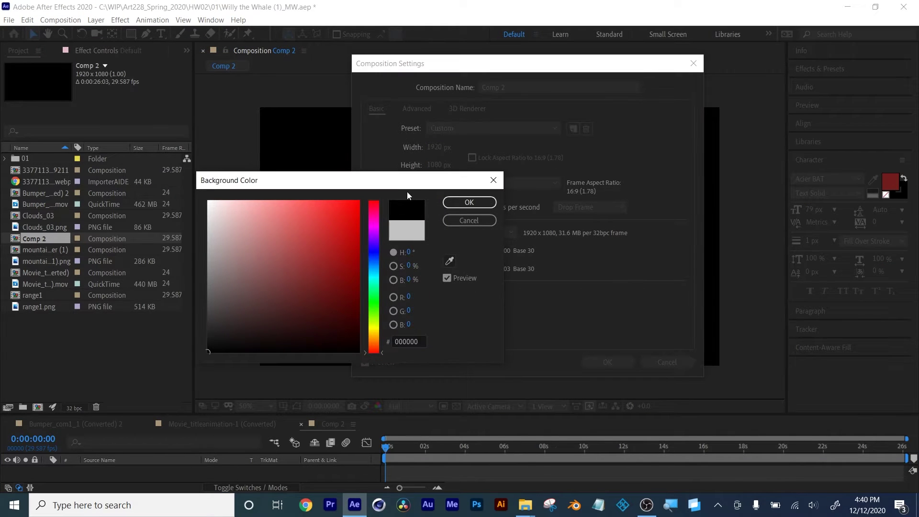
pyautogui.click(464, 202)
pyautogui.click(615, 367)
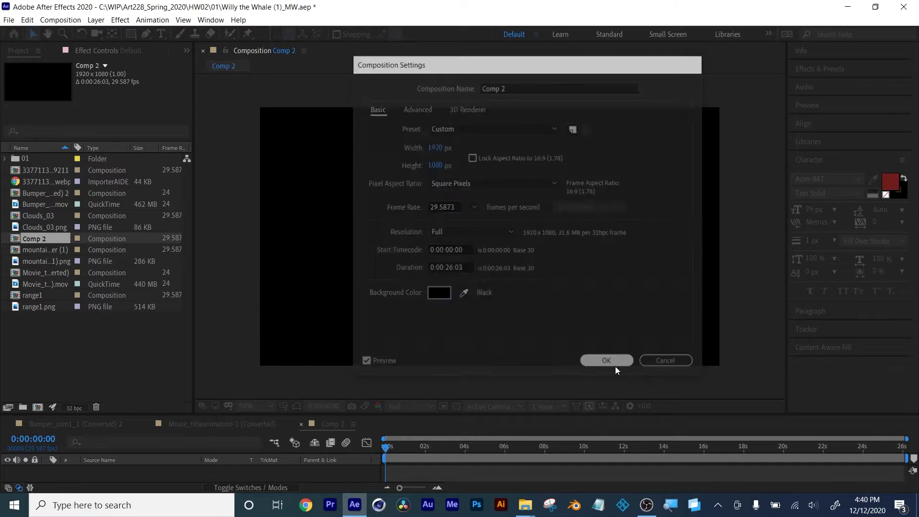
# - Draw a closed crown outline with the Pen tool, with three peaks above a flat base
pyautogui.click(145, 34)
pyautogui.click(430, 148)
pyautogui.click(425, 185)
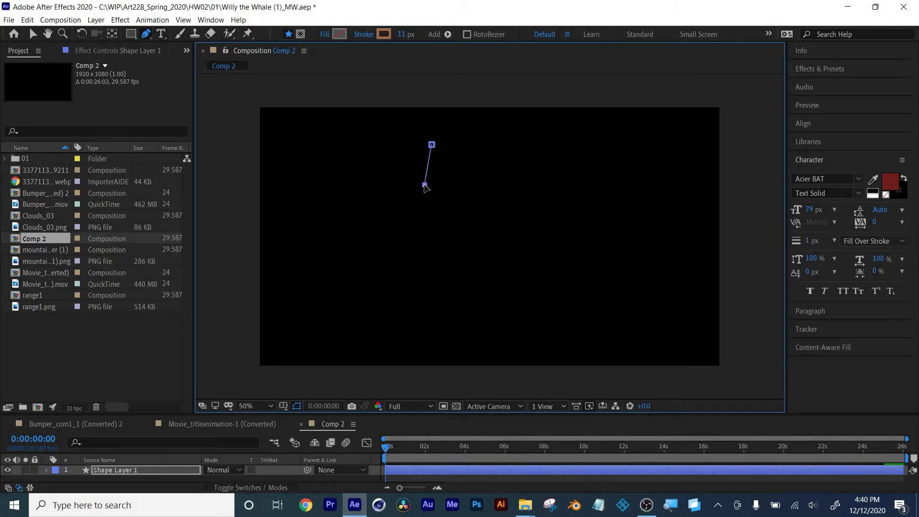
pyautogui.click(521, 192)
pyautogui.click(526, 146)
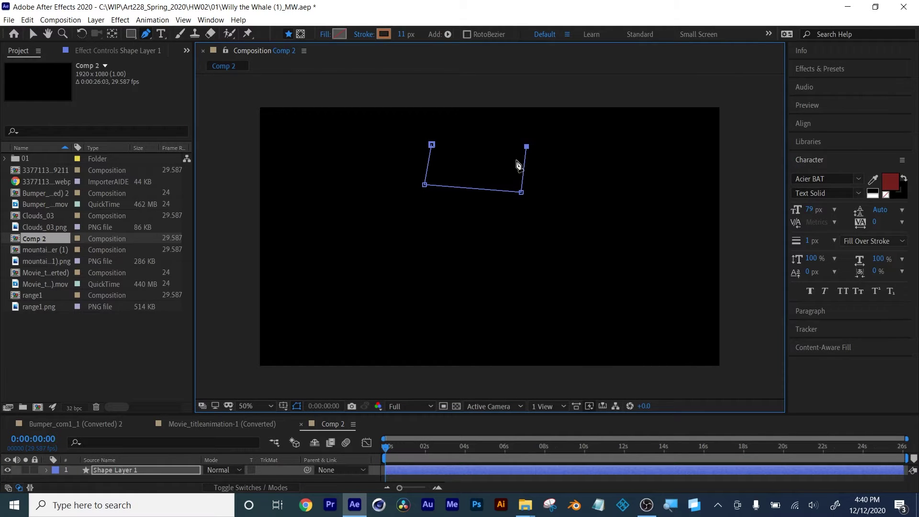
pyautogui.click(501, 135)
pyautogui.click(492, 162)
pyautogui.click(487, 121)
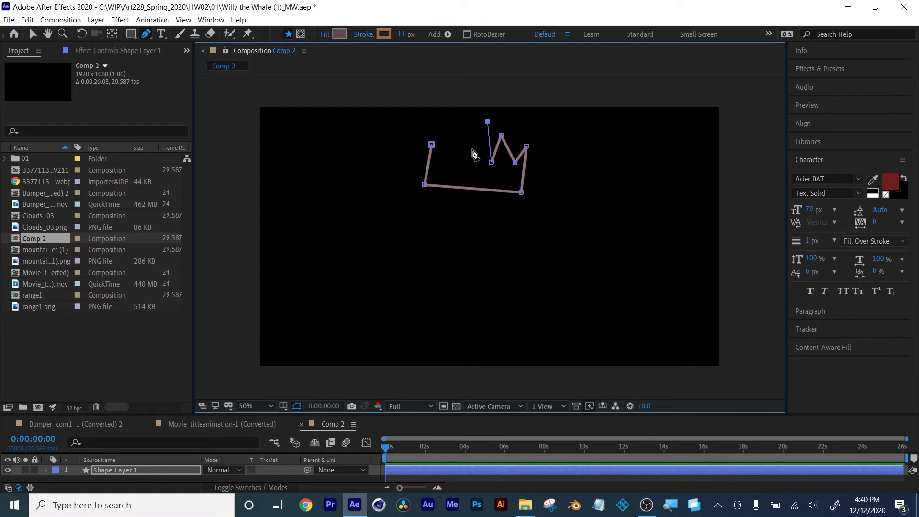
pyautogui.moveTo(471, 156); pyautogui.dragTo(461, 134)
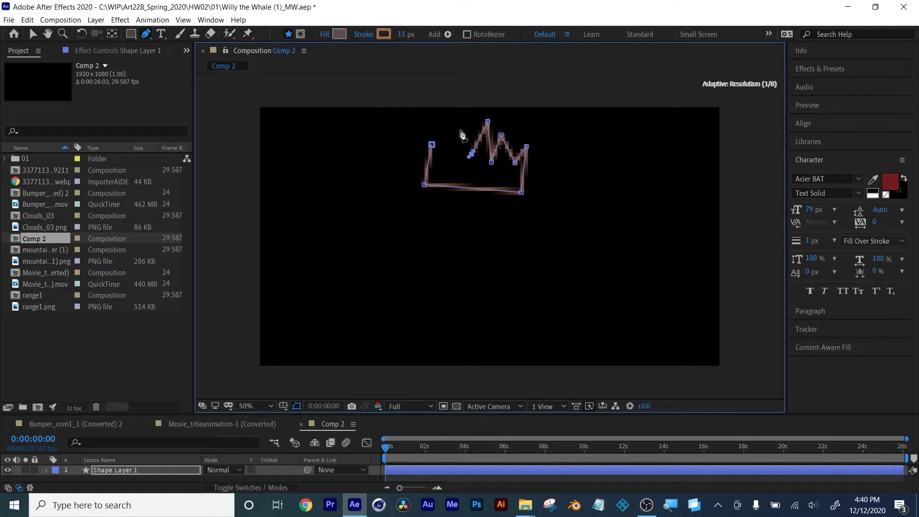
pyautogui.click(449, 152)
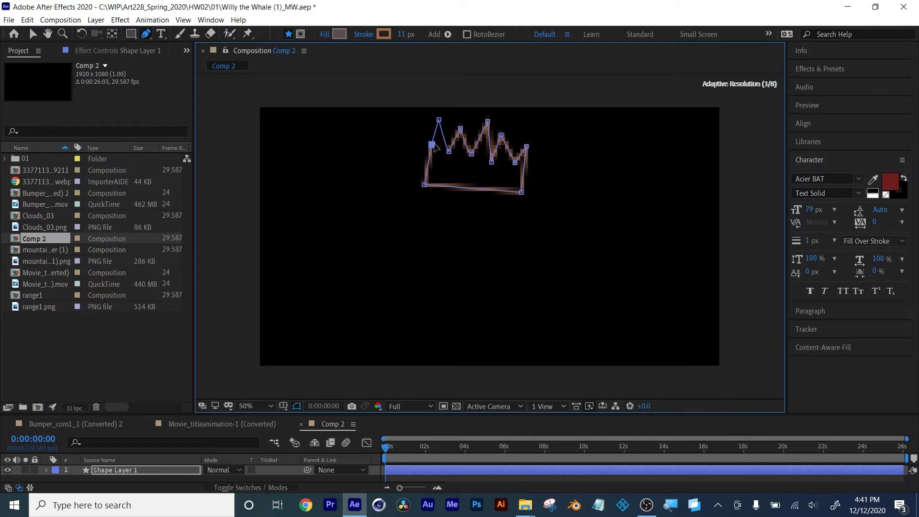
# - Give the crown no stroke and a solid red fill, then return to the Selection tool
pyautogui.click(370, 38)
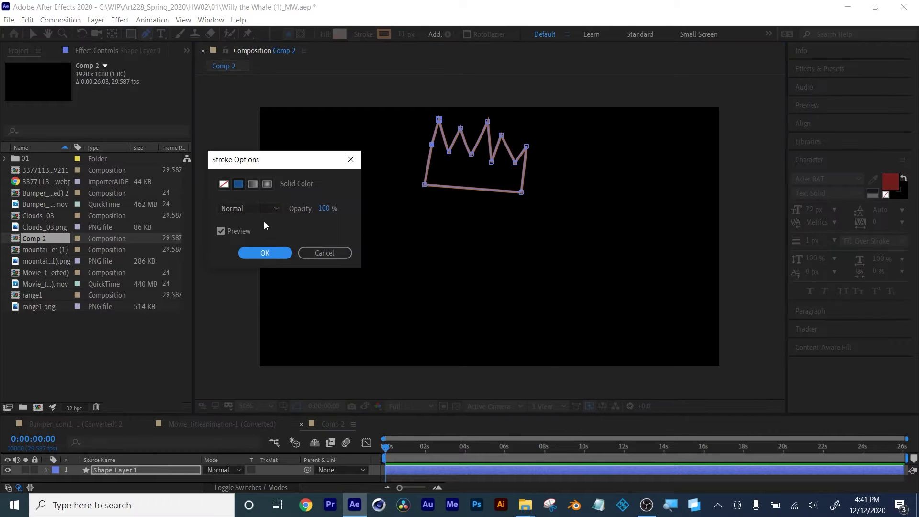
pyautogui.click(224, 186)
pyautogui.click(263, 254)
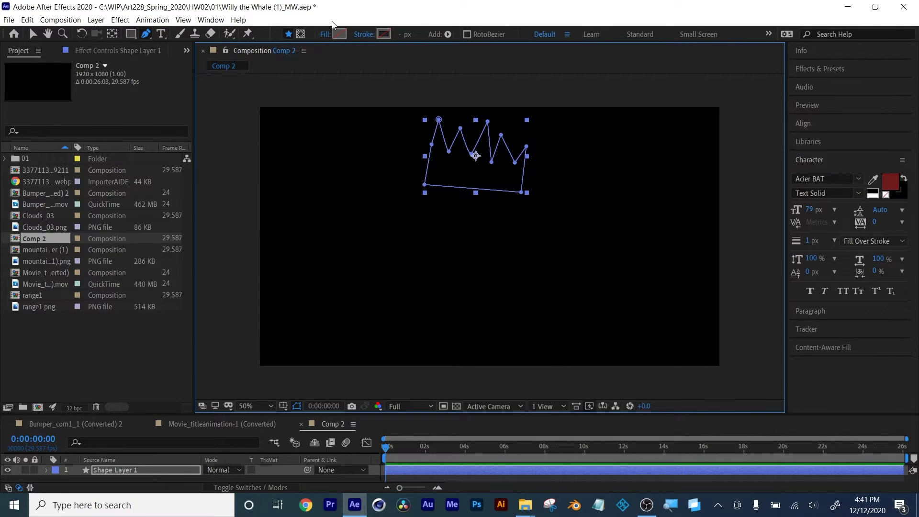
pyautogui.click(326, 34)
pyautogui.click(238, 184)
pyautogui.click(264, 253)
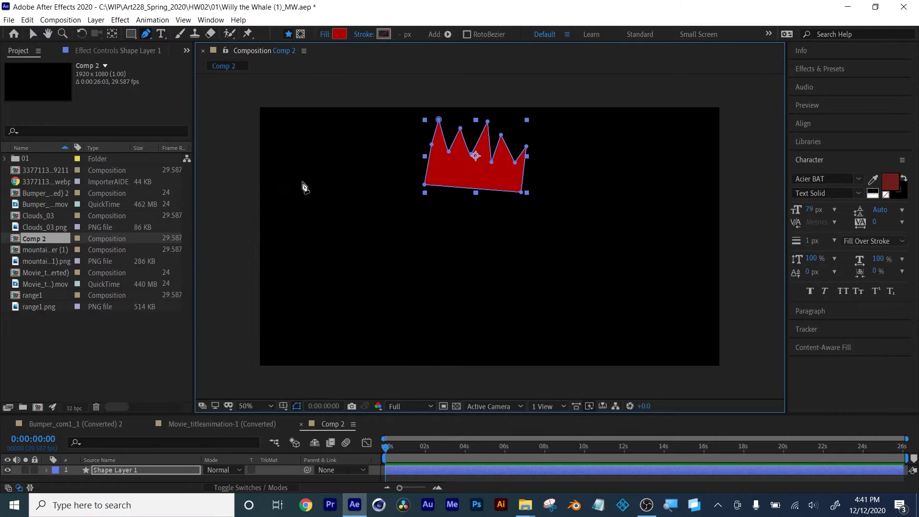
pyautogui.press('v')
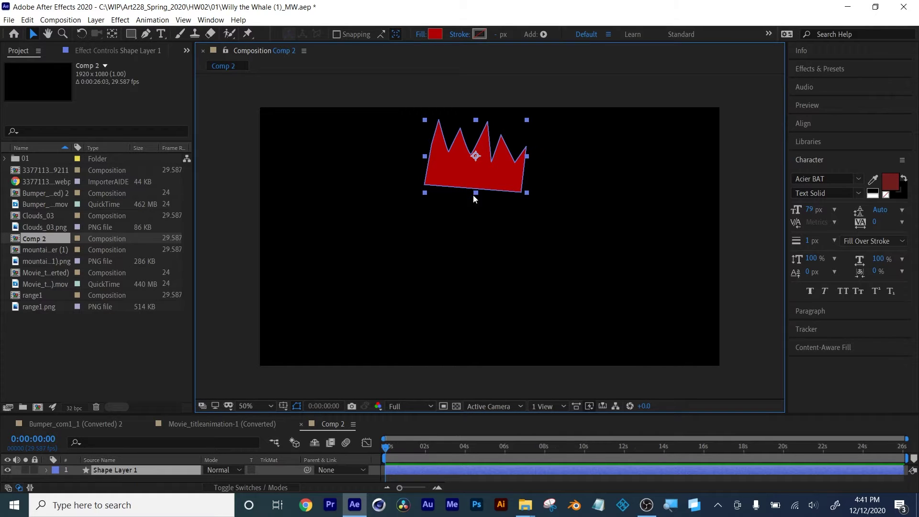
# - Move the crown's anchor point to its bottom edge and reveal its Position and Rotation values
pyautogui.click(114, 37)
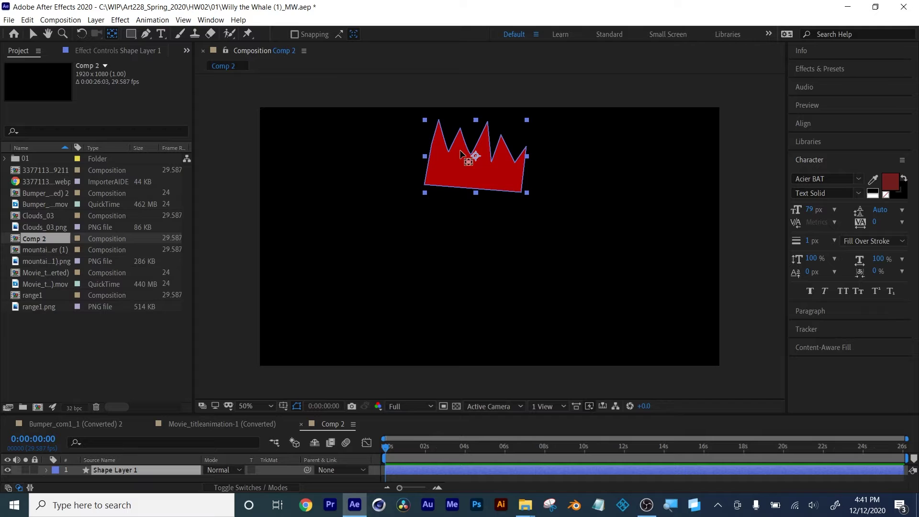
pyautogui.moveTo(479, 162); pyautogui.dragTo(479, 192)
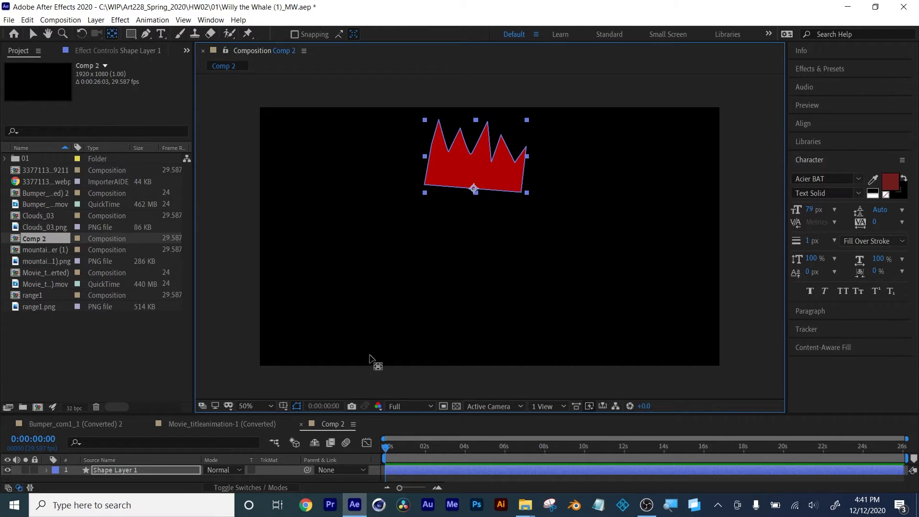
pyautogui.moveTo(430, 413); pyautogui.dragTo(432, 374)
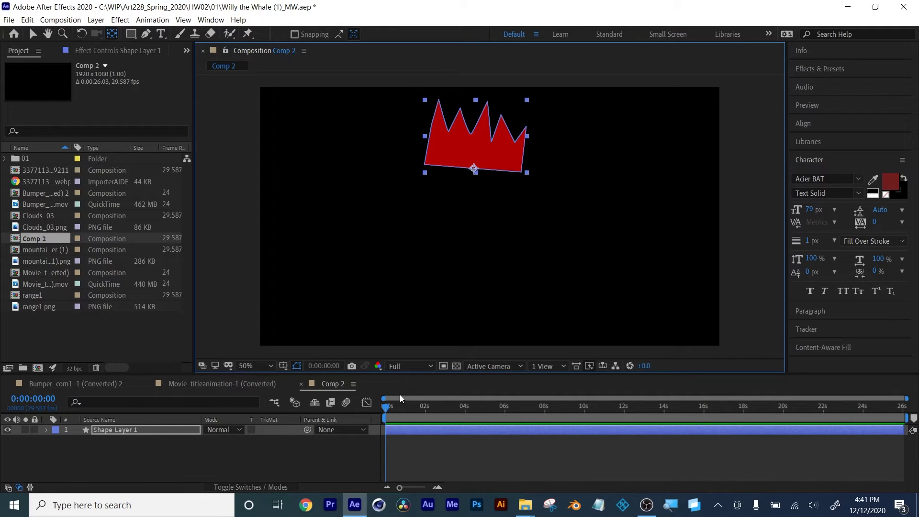
pyautogui.press('p')
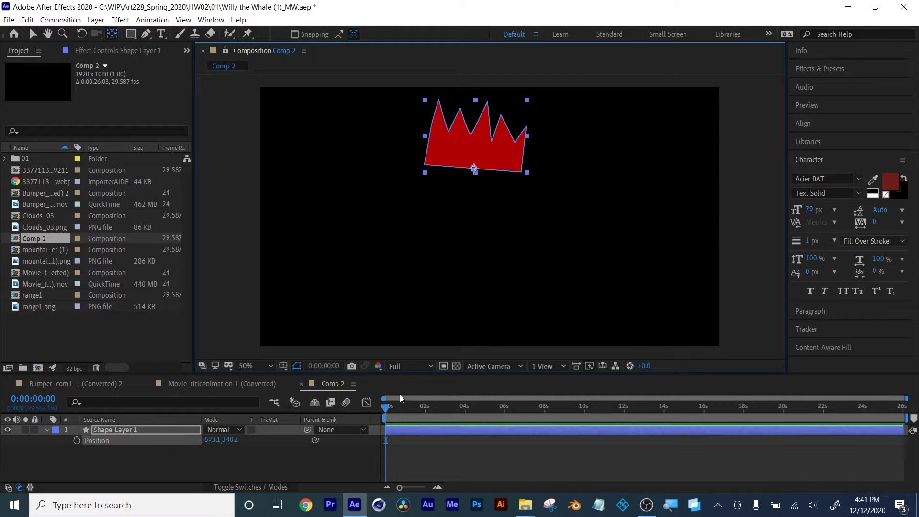
pyautogui.hotkey('shift', 'r')
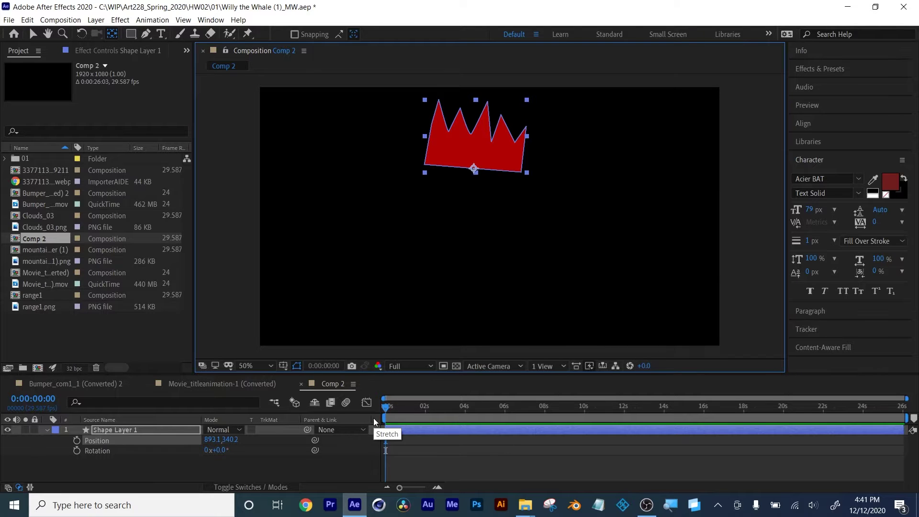
# - Undo the last crown move, then draw an ellipse below the crown with a teal fill
pyautogui.hotkey('ctrl', 'z')
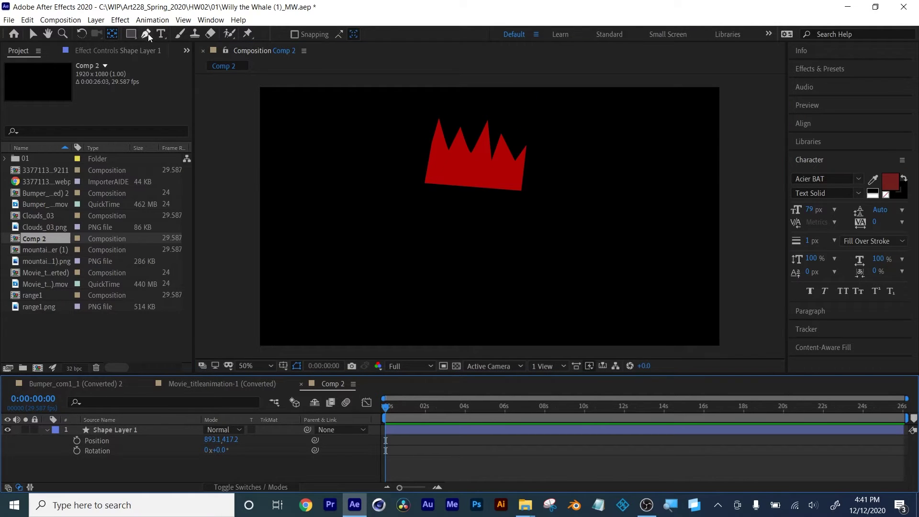
pyautogui.moveTo(134, 34); pyautogui.dragTo(160, 61)
pyautogui.moveTo(444, 204); pyautogui.dragTo(545, 320)
pyautogui.click(339, 34)
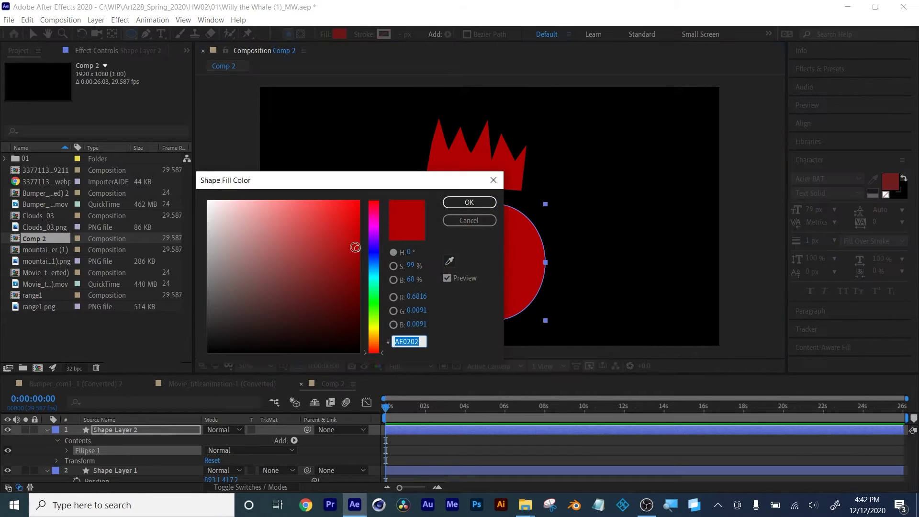
pyautogui.click(378, 280)
pyautogui.click(466, 203)
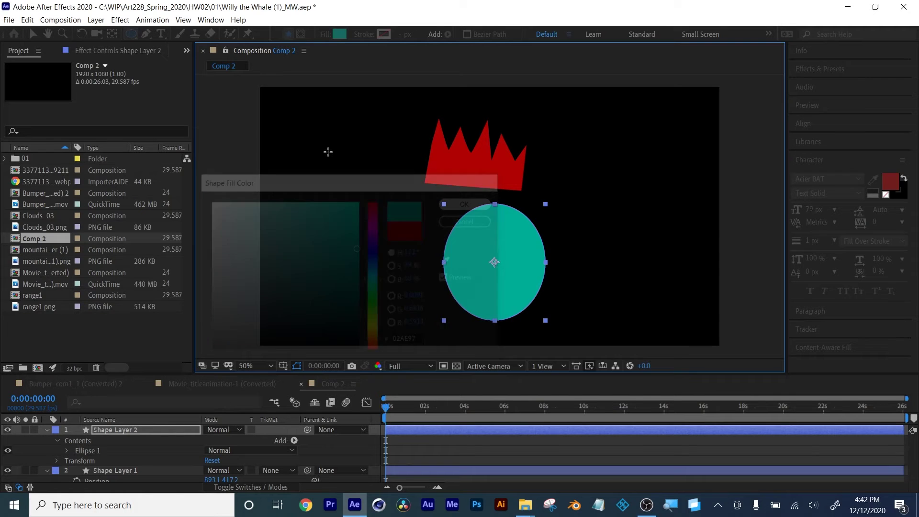
# - Move the teal ellipse under the crown, stack the crown layer in front, and raise the crown slightly
pyautogui.click(33, 34)
pyautogui.moveTo(495, 249); pyautogui.dragTo(473, 219)
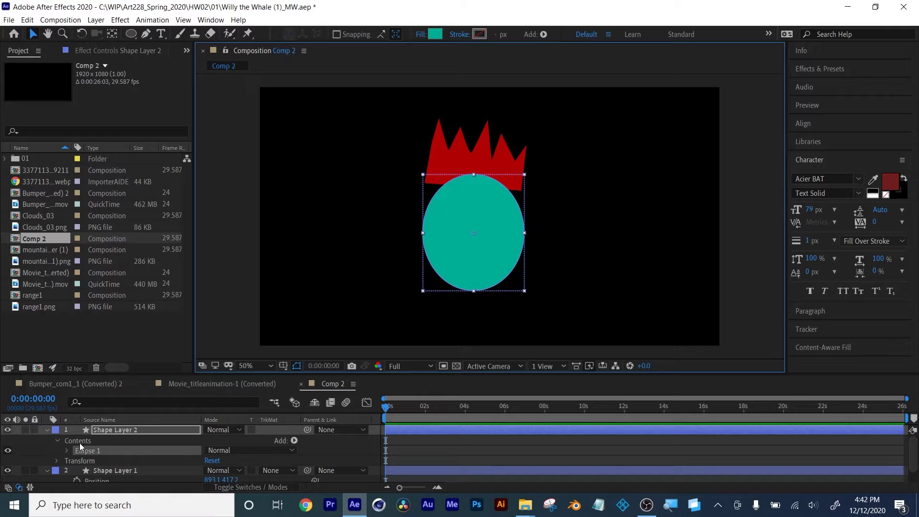
pyautogui.click(97, 438)
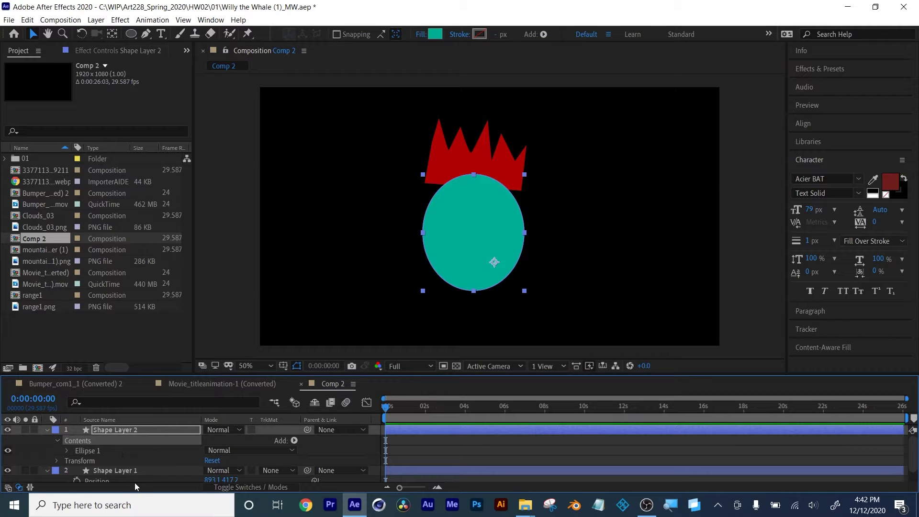
pyautogui.moveTo(124, 471); pyautogui.dragTo(108, 428)
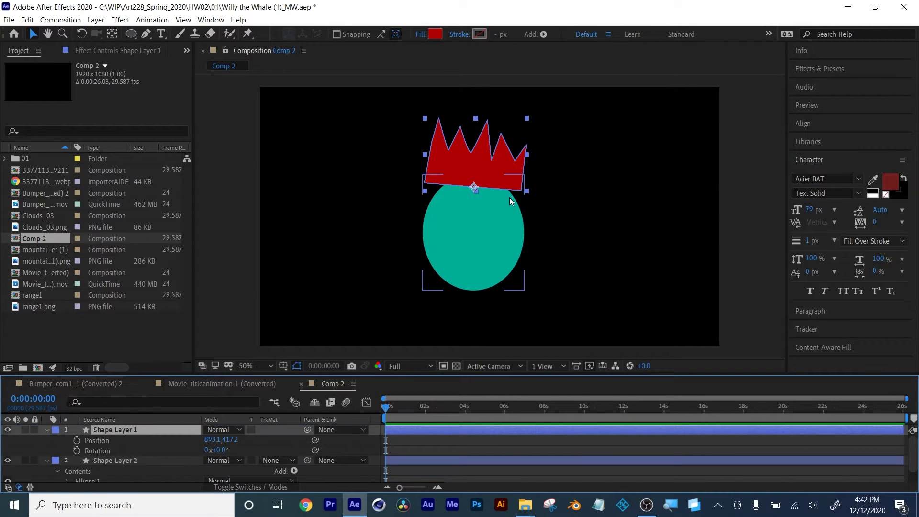
pyautogui.moveTo(511, 172); pyautogui.dragTo(482, 173)
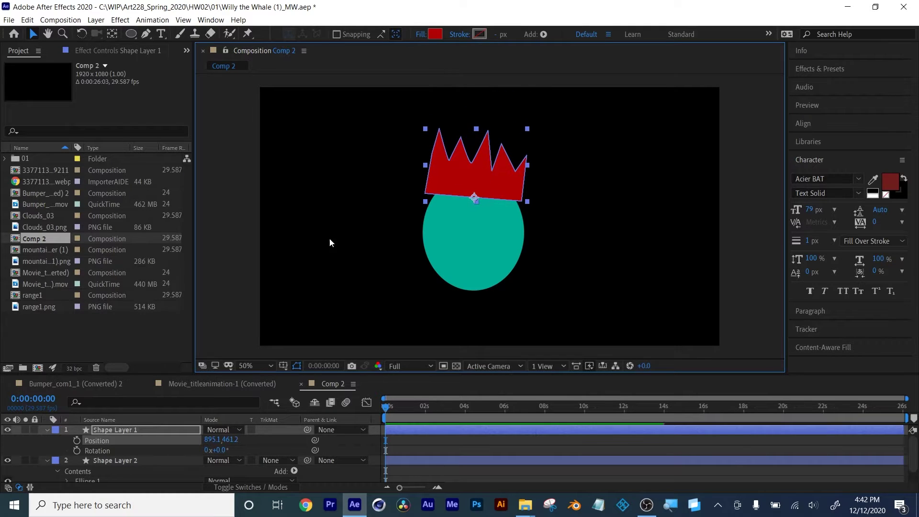
# - Keyframe the crown dropping from Y -78.8 at 0 s to 459.2 at 20 frames, then preview it
pyautogui.moveTo(229, 439); pyautogui.dragTo(20, 350)
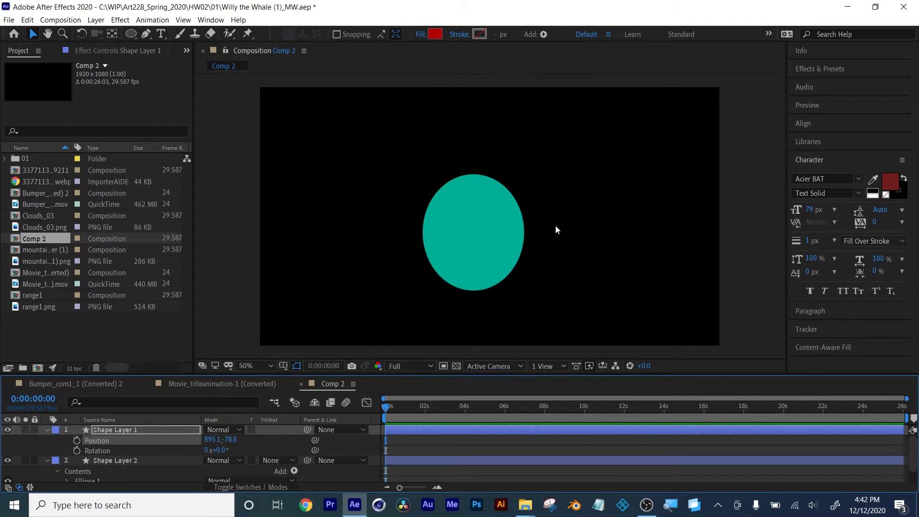
pyautogui.scroll(-2, 553, 225)
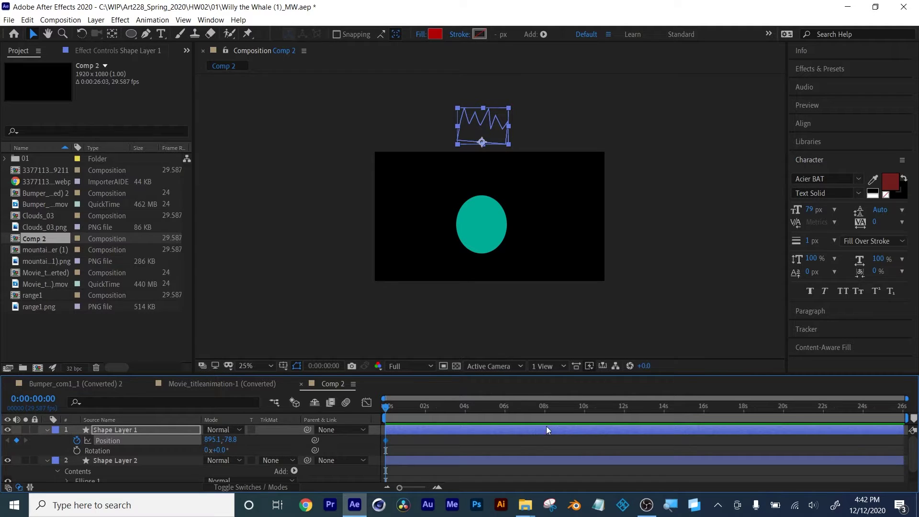
pyautogui.moveTo(409, 409); pyautogui.dragTo(417, 407)
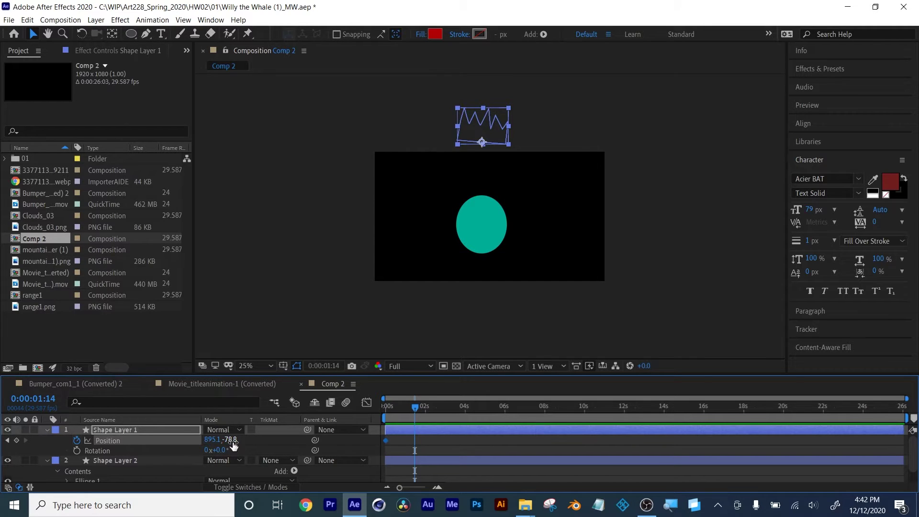
pyautogui.moveTo(233, 445); pyautogui.dragTo(534, 463)
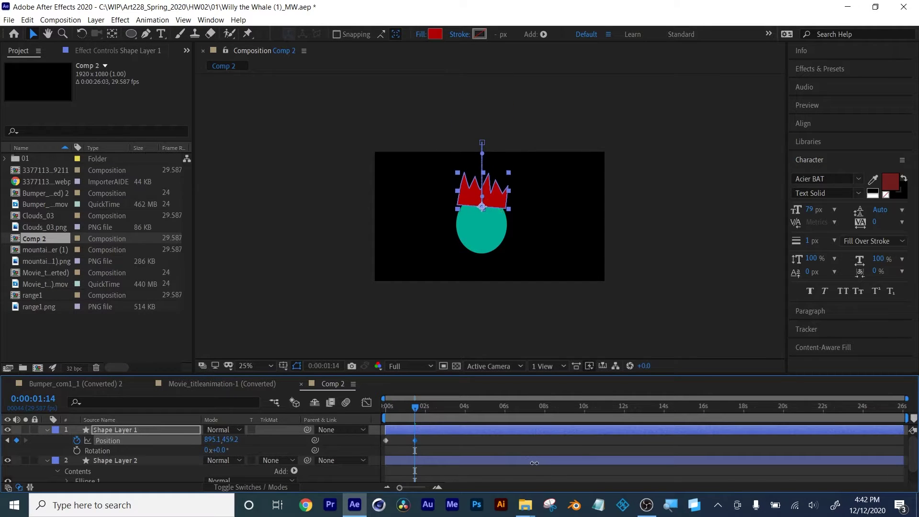
pyautogui.moveTo(409, 407)
pyautogui.mouseDown()
pyautogui.moveTo(388, 408)
pyautogui.moveTo(398, 407)
pyautogui.mouseUp()
pyautogui.click(401, 441)
pyautogui.moveTo(415, 440); pyautogui.dragTo(396, 442)
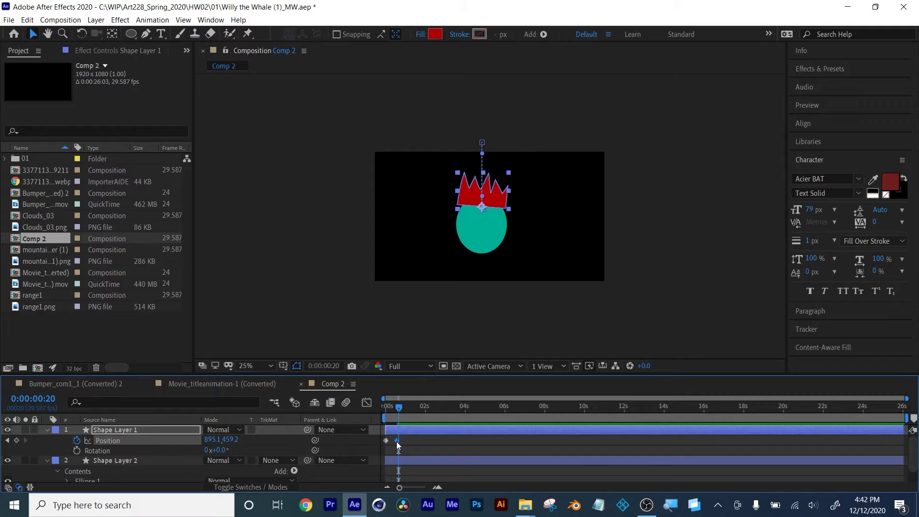
pyautogui.moveTo(399, 408); pyautogui.dragTo(363, 409)
pyautogui.press('space')
# - Set the viewer preview resolution to Quarter and bring up the magnification choices
pyautogui.click(402, 366)
pyautogui.click(405, 434)
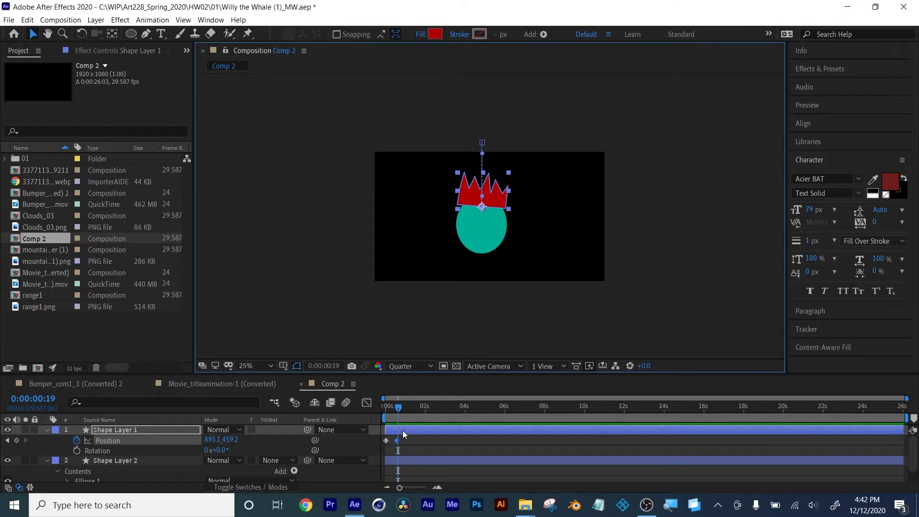
pyautogui.click(254, 366)
# - Fit the frame in the viewer and replay the crown's drop from the start
pyautogui.click(256, 206)
pyautogui.press('Home')
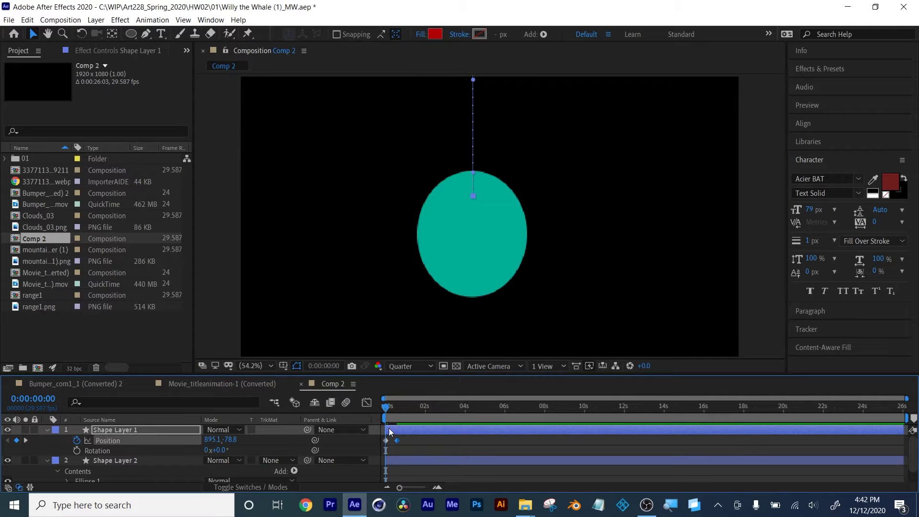
pyautogui.press('space')
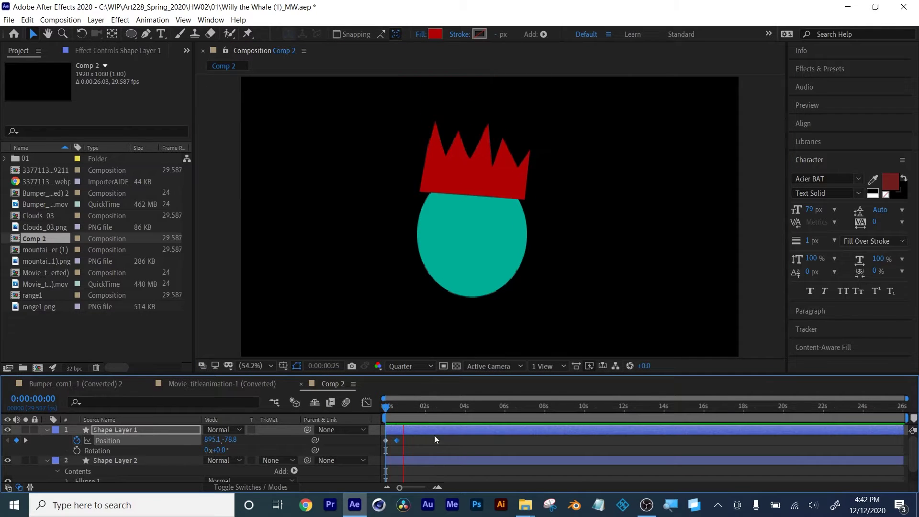
pyautogui.click(409, 406)
pyautogui.moveTo(408, 405)
pyautogui.mouseDown()
pyautogui.moveTo(382, 413)
pyautogui.moveTo(398, 412)
pyautogui.mouseUp()
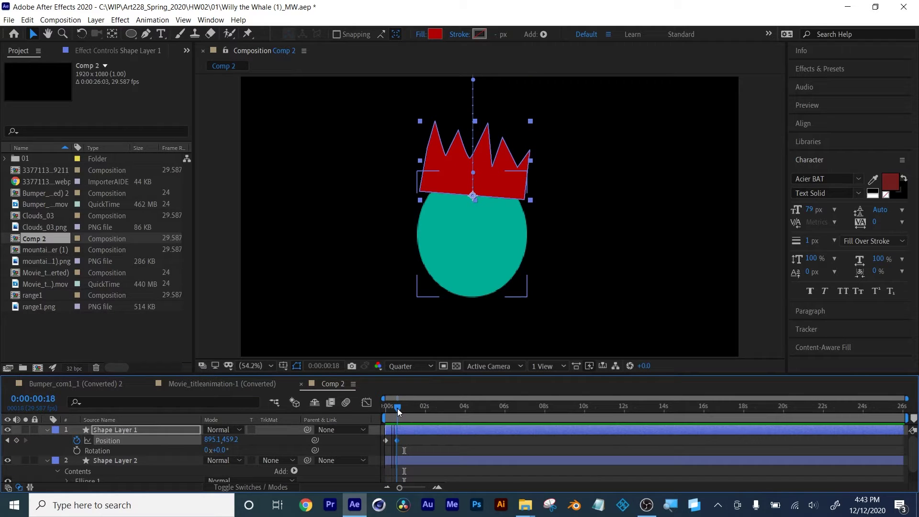
# - Keyframe the crown's Rotation from 0° to -10° at 24 frames
pyautogui.click(77, 450)
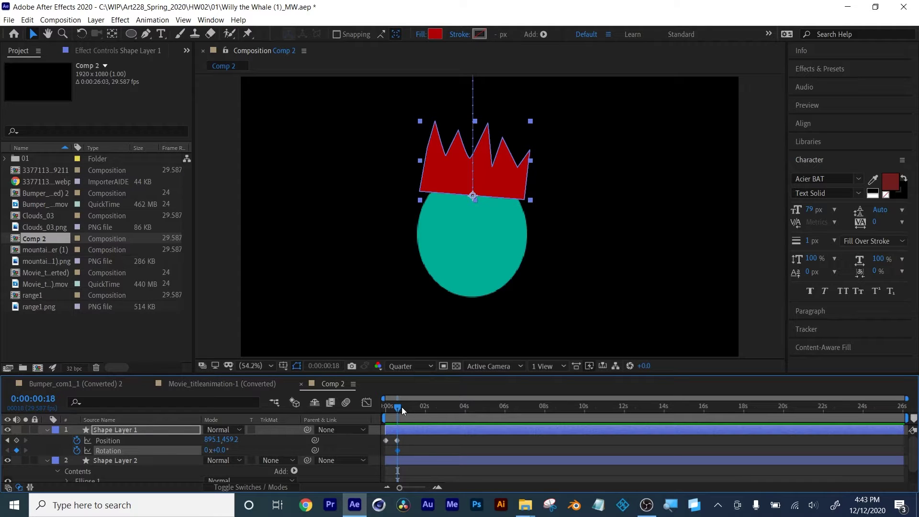
pyautogui.moveTo(401, 407); pyautogui.dragTo(405, 408)
pyautogui.moveTo(220, 451); pyautogui.dragTo(214, 451)
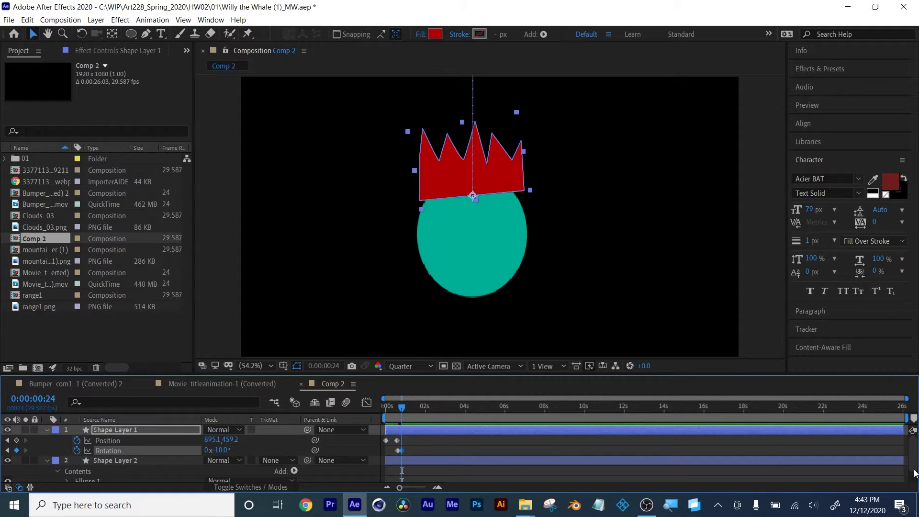
# - Shorten the work area to about one second, apply Easy Ease to the Position keyframes, and preview
pyautogui.moveTo(906, 419); pyautogui.dragTo(413, 425)
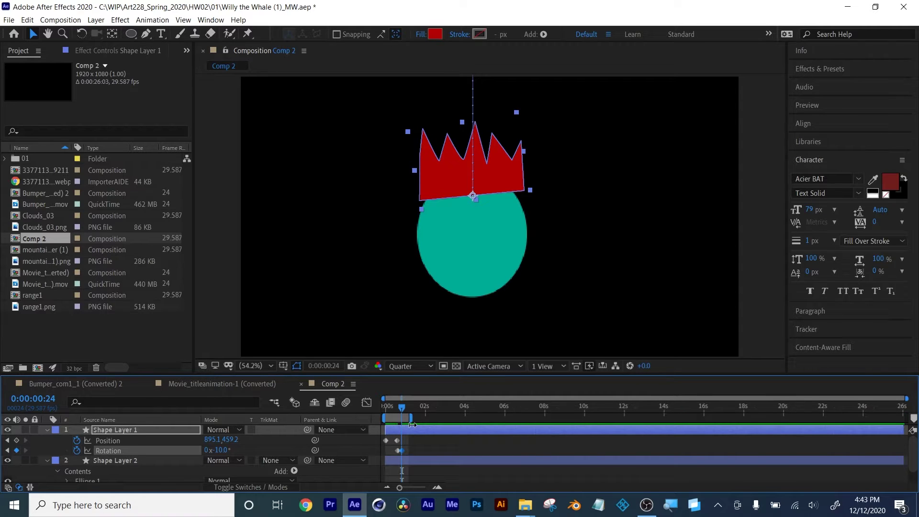
pyautogui.rightClick(397, 440)
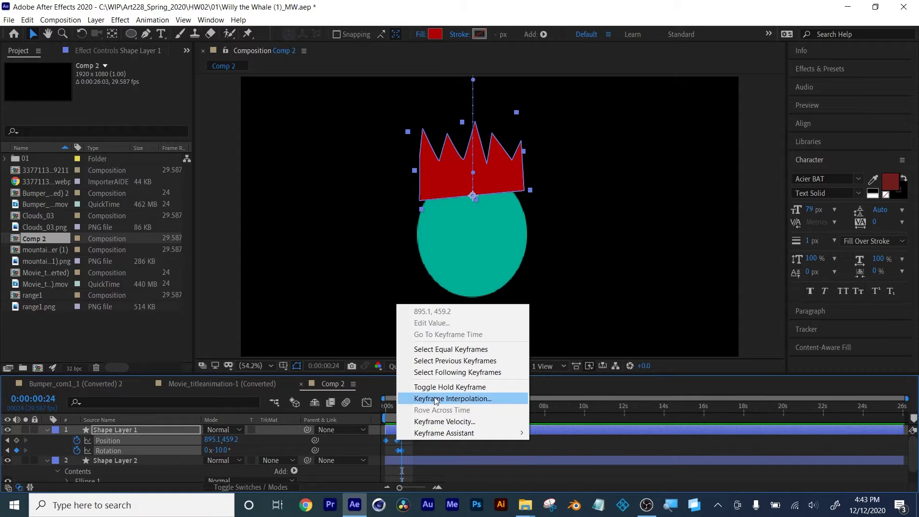
pyautogui.moveTo(440, 433)
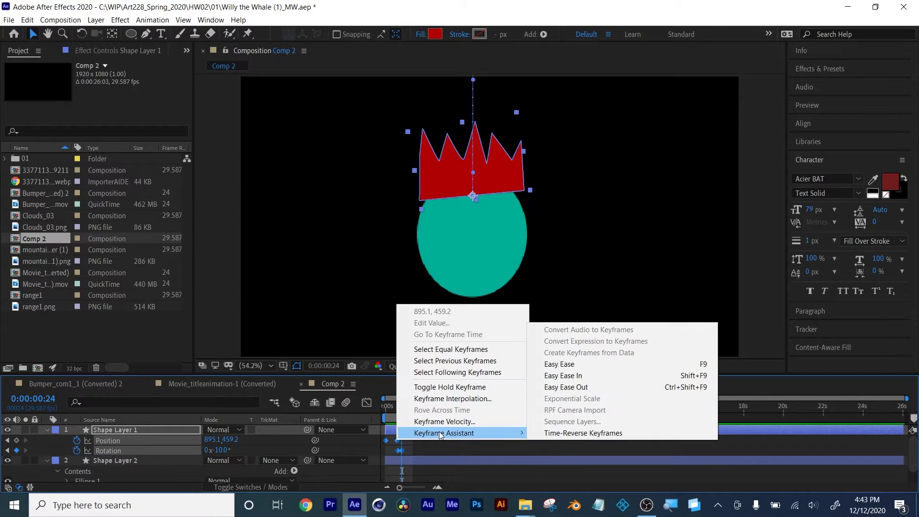
pyautogui.click(588, 364)
pyautogui.click(417, 440)
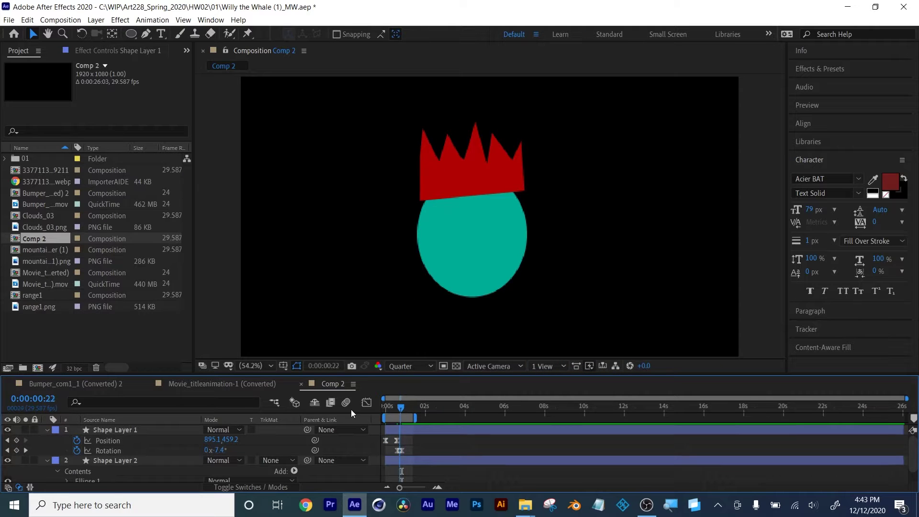
pyautogui.press('Home')
pyautogui.moveTo(399, 487); pyautogui.dragTo(415, 485)
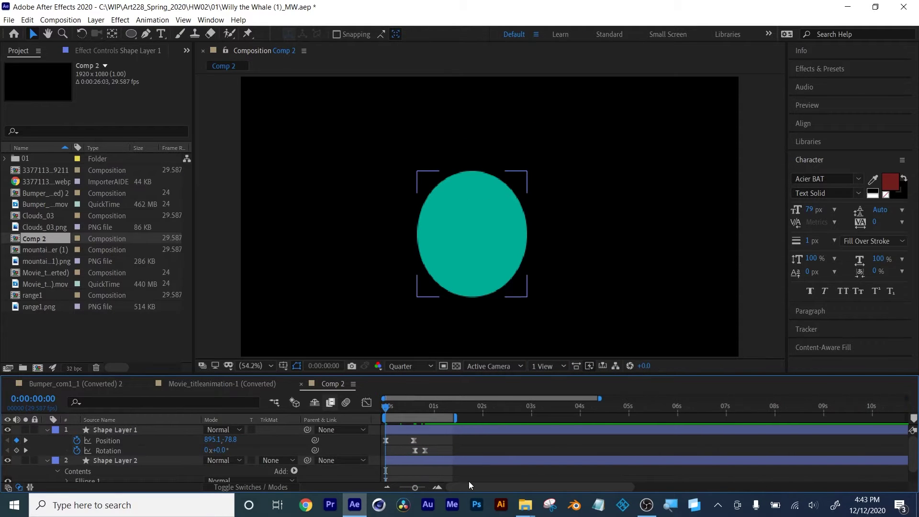
pyautogui.press('space')
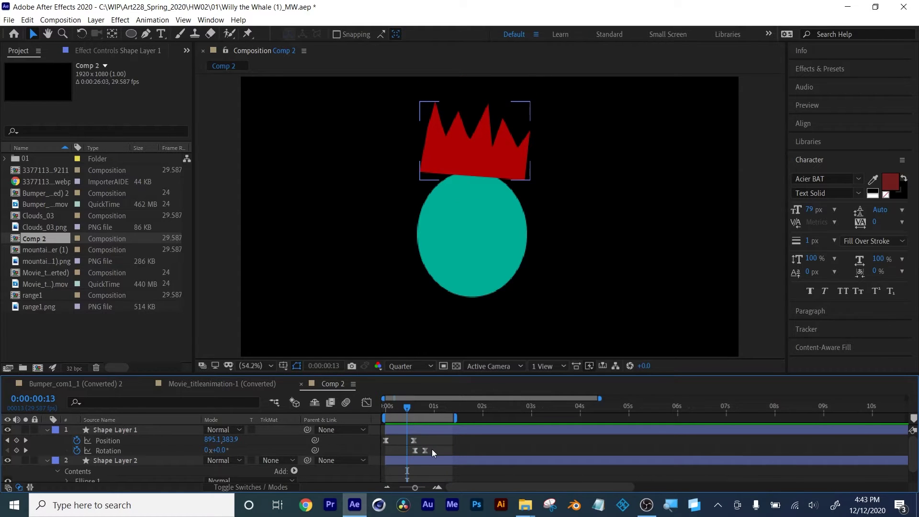
# - Shift both rotation keyframes slightly earlier and replay the crown animation
pyautogui.click(407, 455)
pyautogui.click(418, 452)
pyautogui.moveTo(431, 452); pyautogui.dragTo(412, 450)
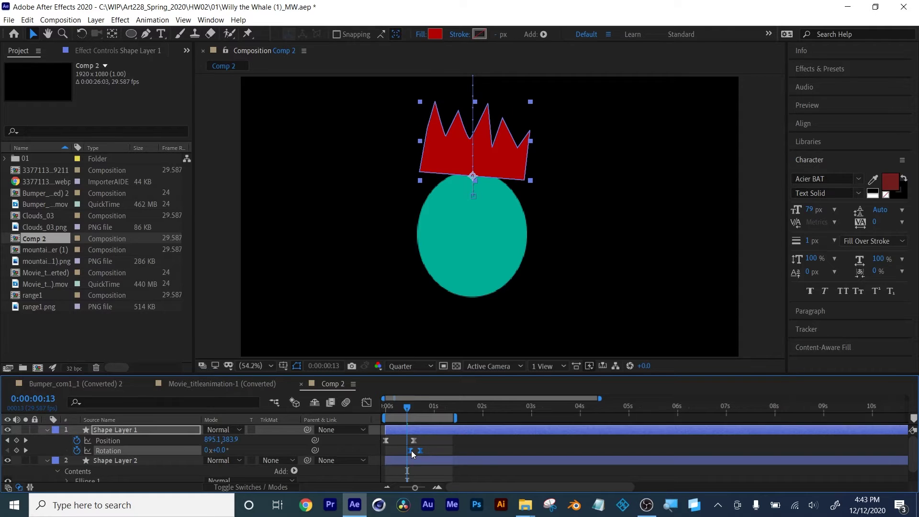
pyautogui.press('space')
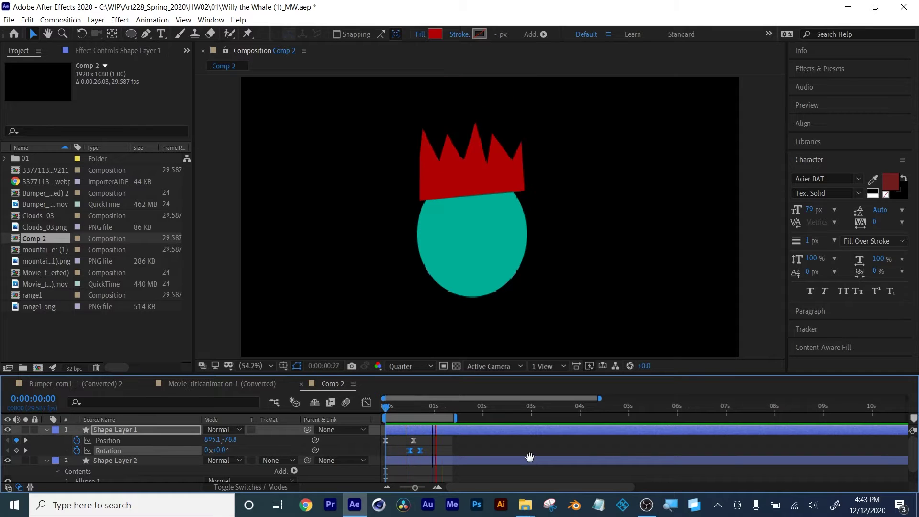
pyautogui.press('space')
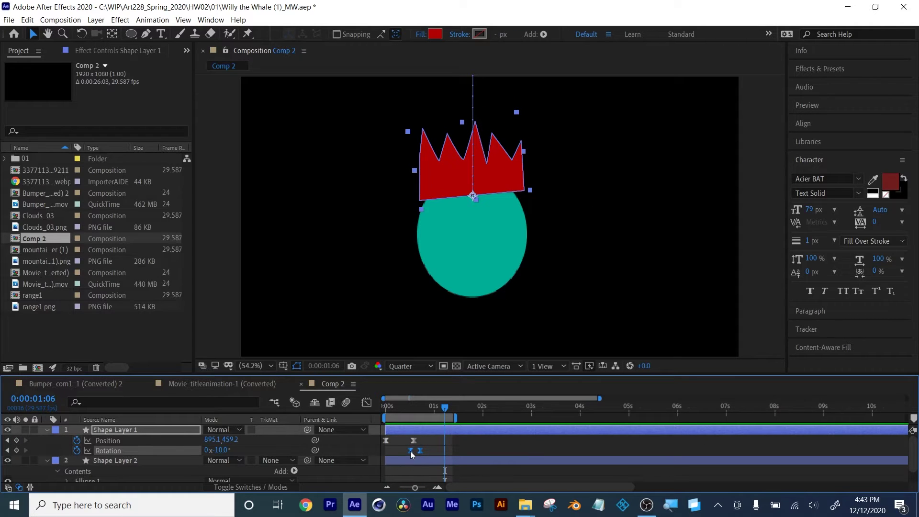
pyautogui.moveTo(410, 451); pyautogui.dragTo(408, 451)
pyautogui.moveTo(410, 407); pyautogui.dragTo(360, 412)
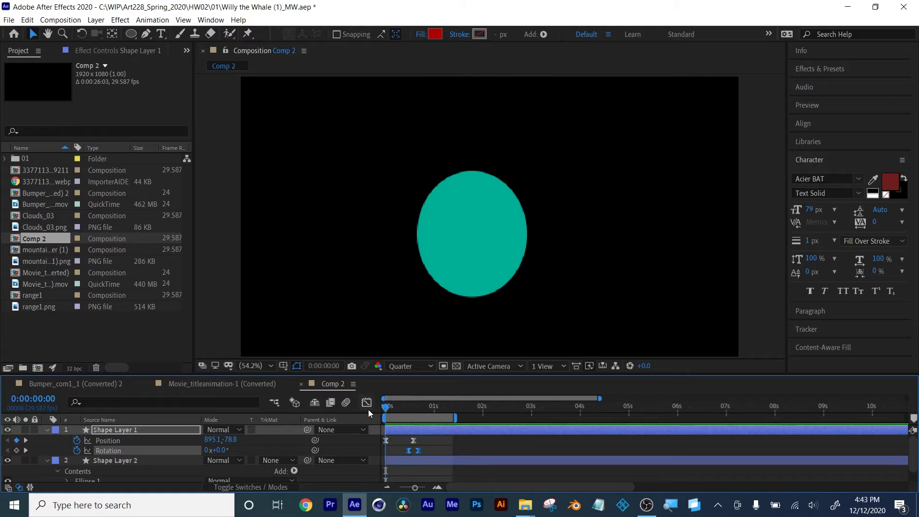
pyautogui.press('space')
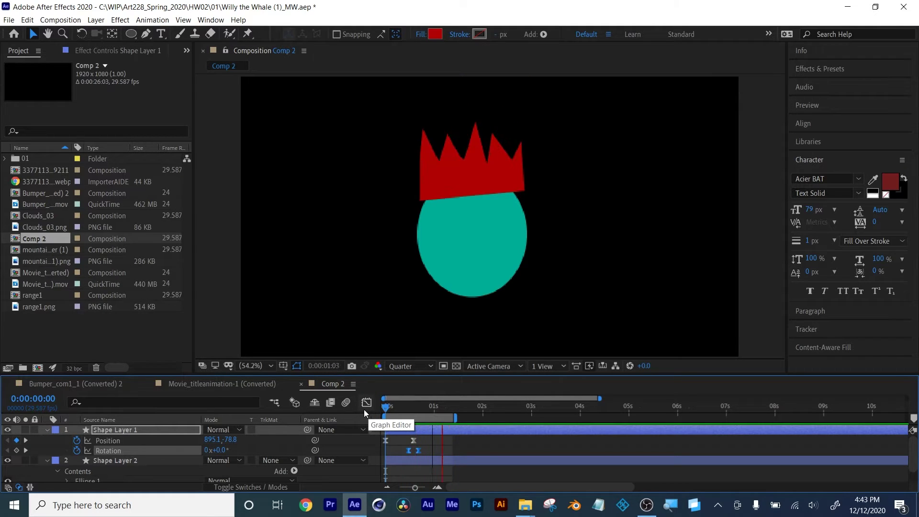
pyautogui.click(231, 383)
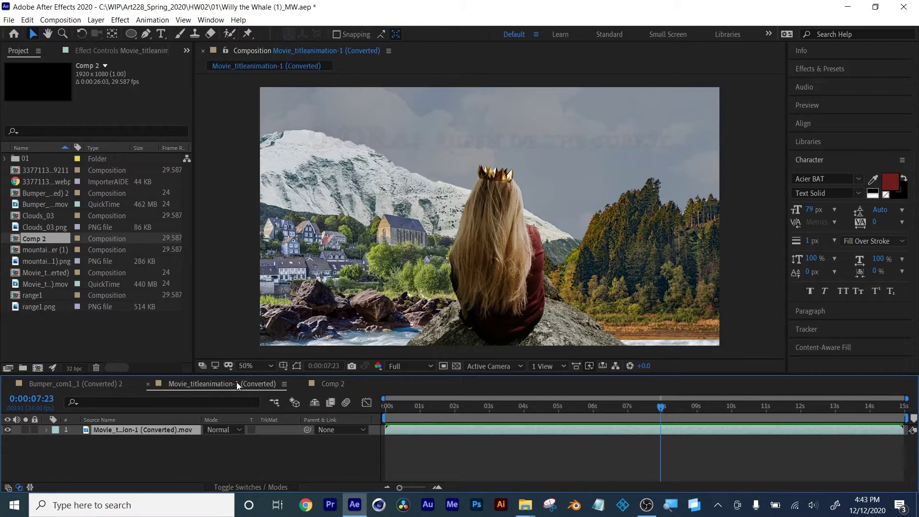
pyautogui.scroll(5, 484, 199)
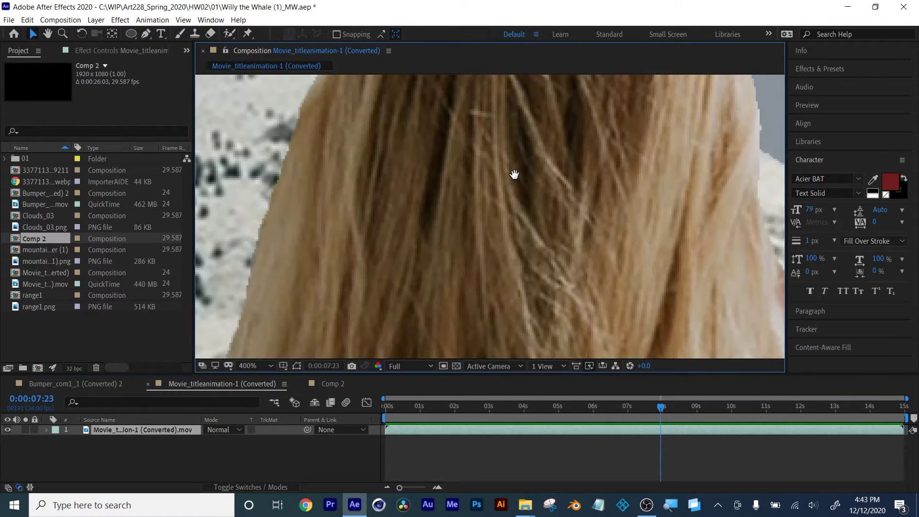
pyautogui.press('h')
pyautogui.moveTo(526, 299); pyautogui.dragTo(555, 411)
pyautogui.press('v')
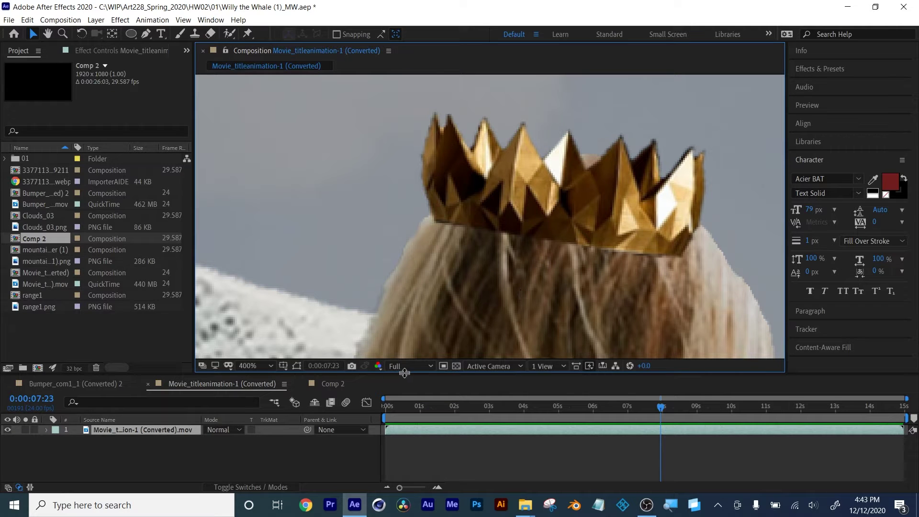
pyautogui.click(256, 366)
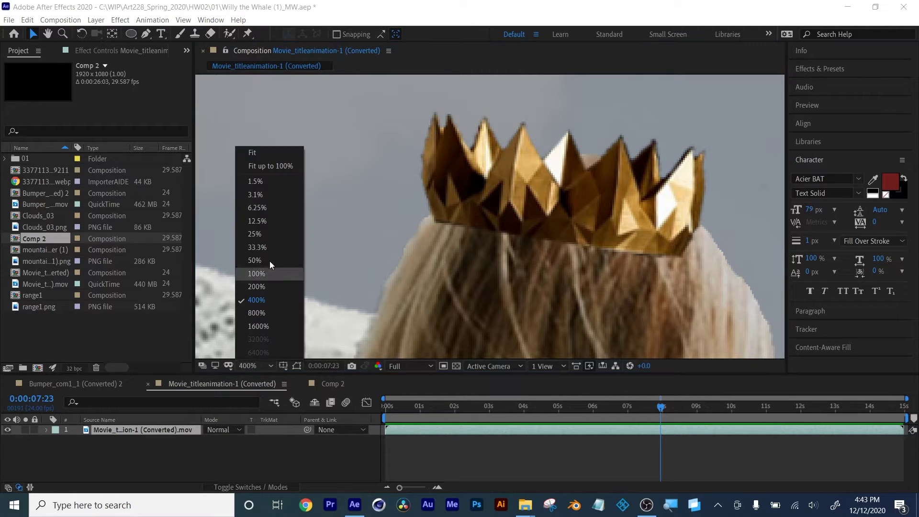
pyautogui.click(244, 153)
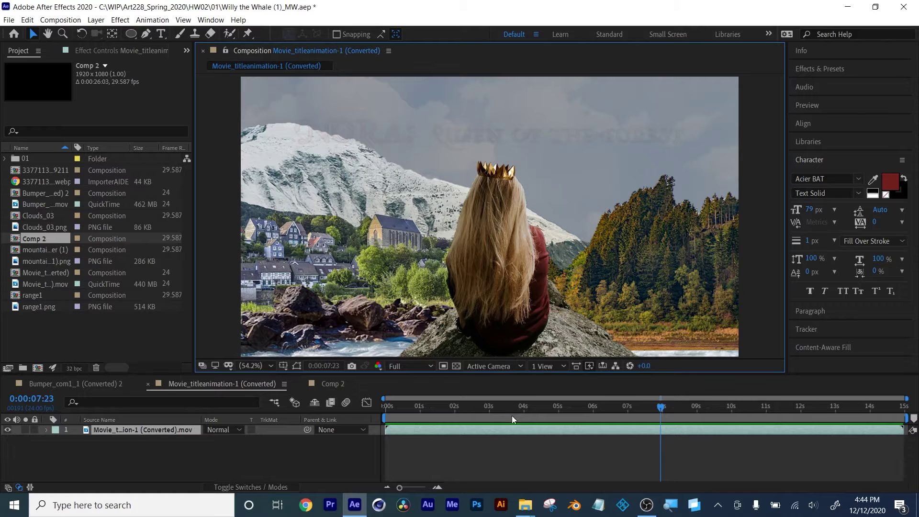
pyautogui.moveTo(492, 406); pyautogui.dragTo(346, 385)
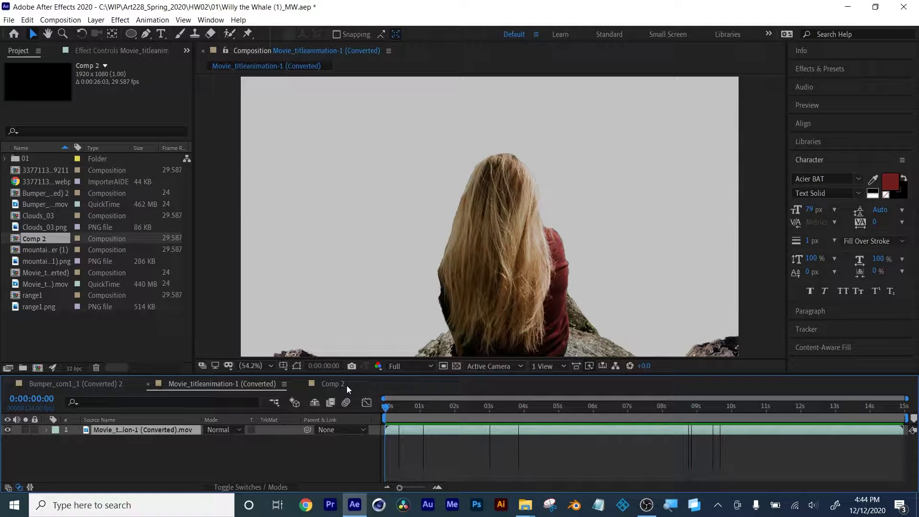
pyautogui.moveTo(474, 196); pyautogui.dragTo(605, 382)
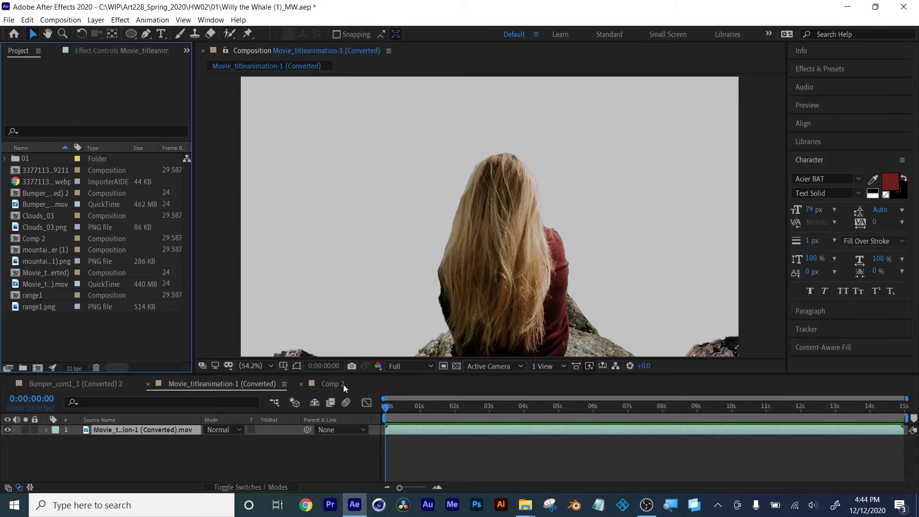
# - Import person.PNG and add it as the top layer of Comp 2
pyautogui.click(335, 383)
pyautogui.doubleClick(119, 340)
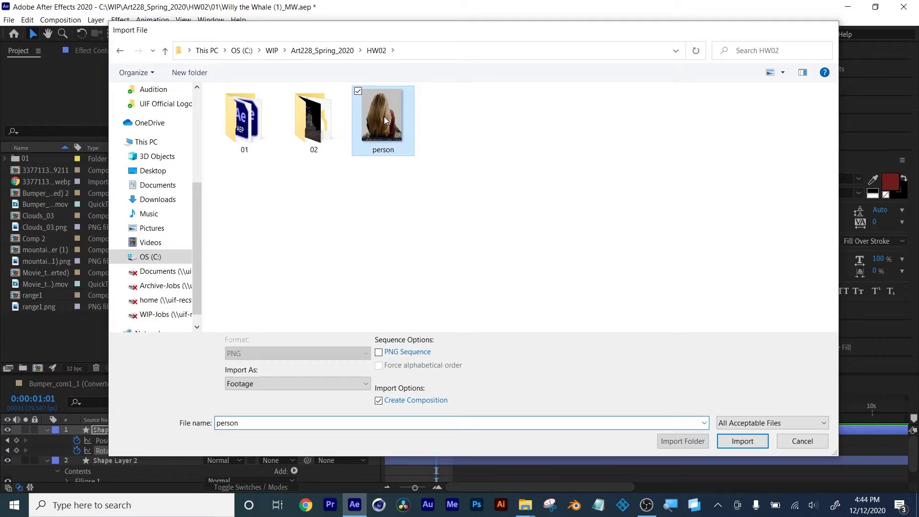
pyautogui.doubleClick(380, 113)
pyautogui.moveTo(58, 295); pyautogui.dragTo(124, 443)
pyautogui.click(332, 384)
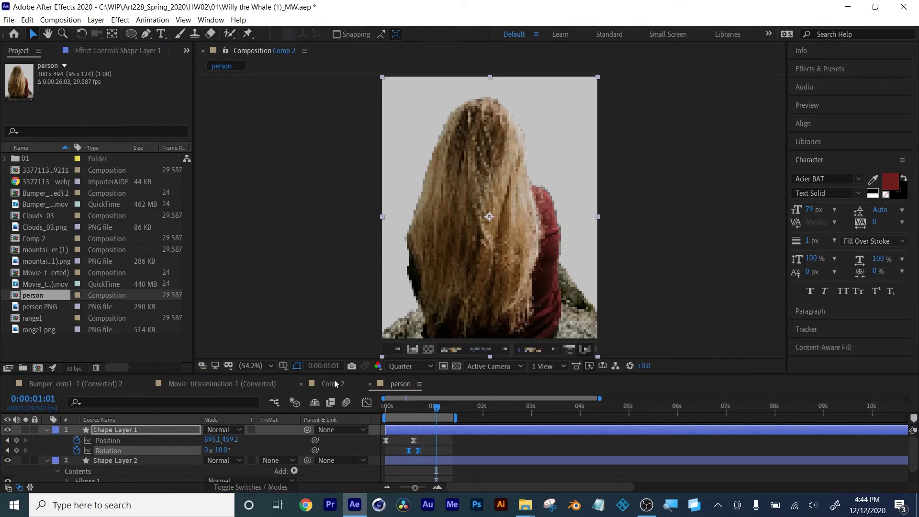
pyautogui.moveTo(40, 307); pyautogui.dragTo(86, 426)
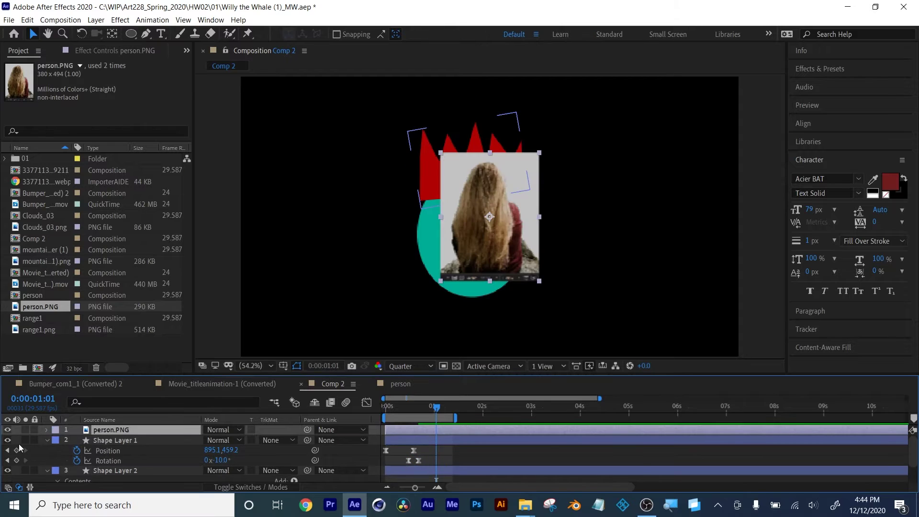
# - Hide both shape layers, then view Comp 2 at 100% and Full resolution
pyautogui.click(7, 440)
pyautogui.click(470, 440)
pyautogui.click(47, 439)
pyautogui.click(8, 450)
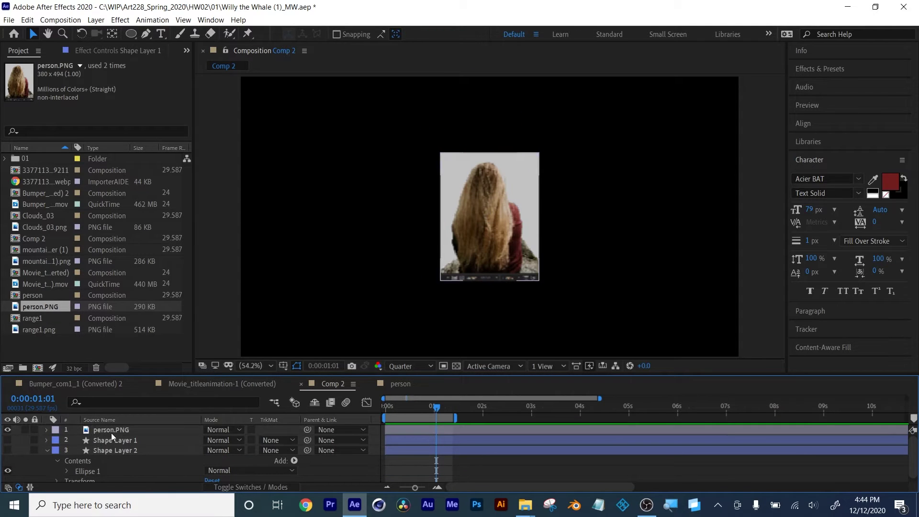
pyautogui.click(111, 430)
pyautogui.press('/')
pyautogui.press('F2')
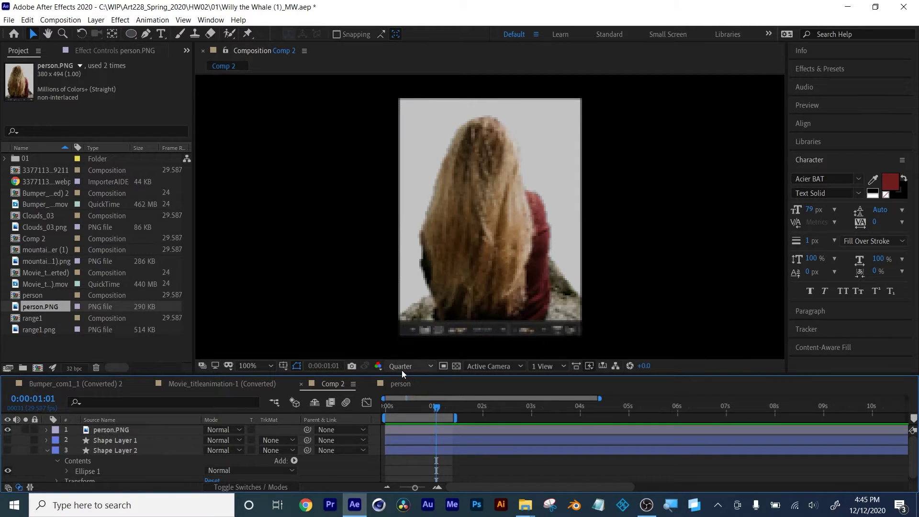
pyautogui.click(410, 366)
pyautogui.click(400, 398)
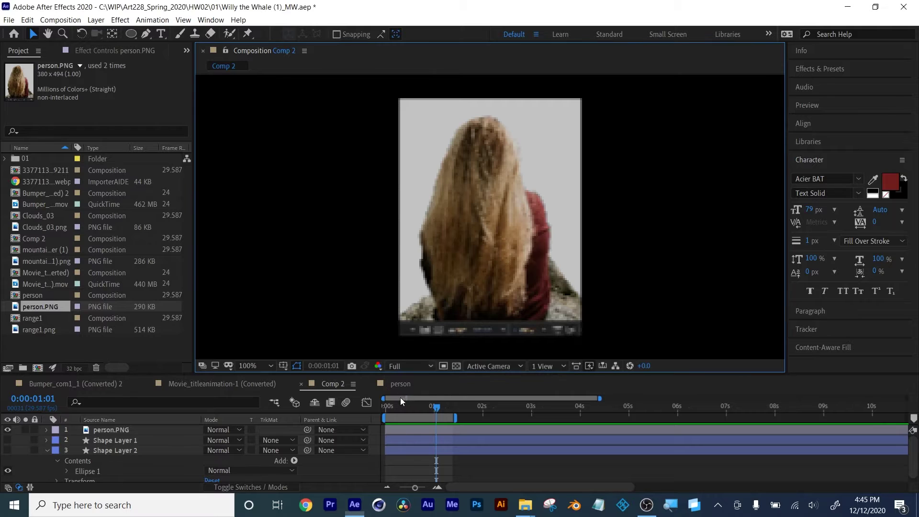
# - Duplicate the person.PNG layer and draw a closed Pen mask around the hair
pyautogui.click(147, 36)
pyautogui.click(114, 432)
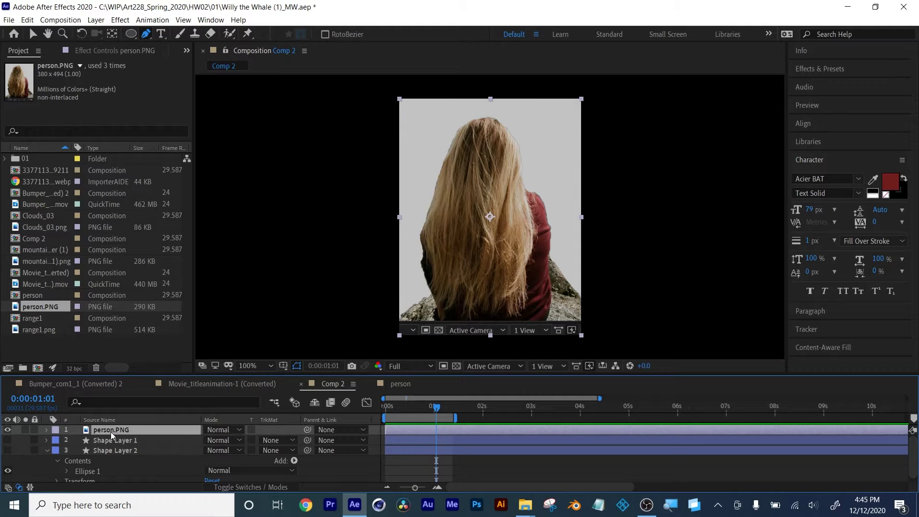
pyautogui.hotkey('ctrl', 'd')
pyautogui.moveTo(484, 124); pyautogui.dragTo(498, 118)
pyautogui.click(462, 144)
pyautogui.click(458, 188)
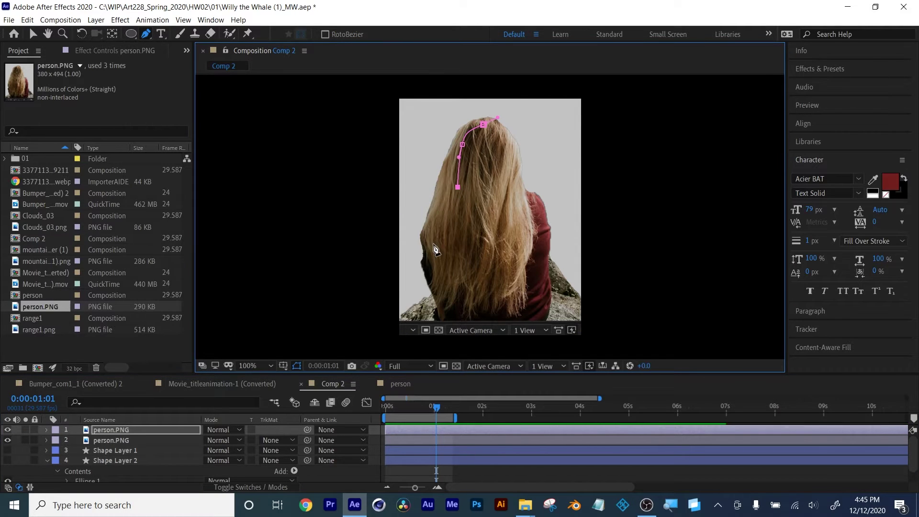
pyautogui.moveTo(435, 246); pyautogui.dragTo(441, 250)
pyautogui.click(501, 284)
pyautogui.click(510, 250)
pyautogui.click(507, 196)
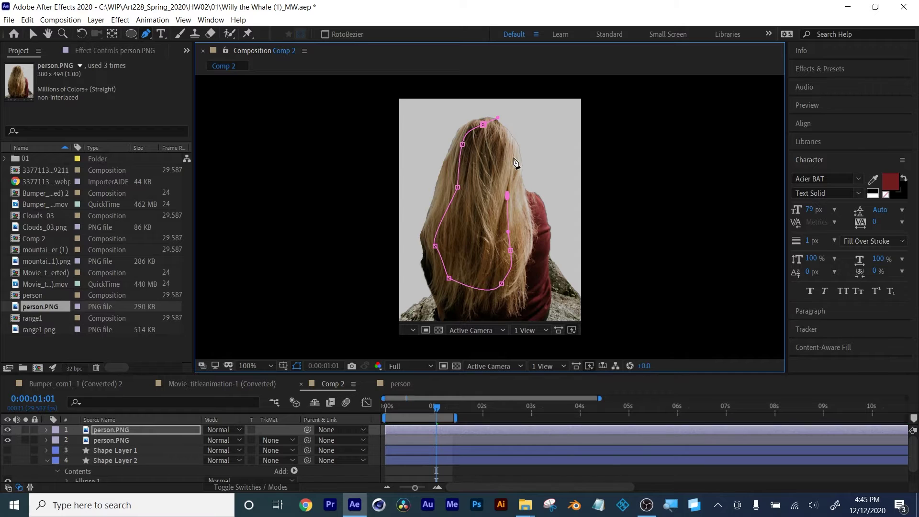
pyautogui.click(513, 156)
pyautogui.click(484, 125)
# - Refine the mask curves to fit the hair edges and hide the original person.PNG layer
pyautogui.moveTo(484, 126); pyautogui.dragTo(466, 129)
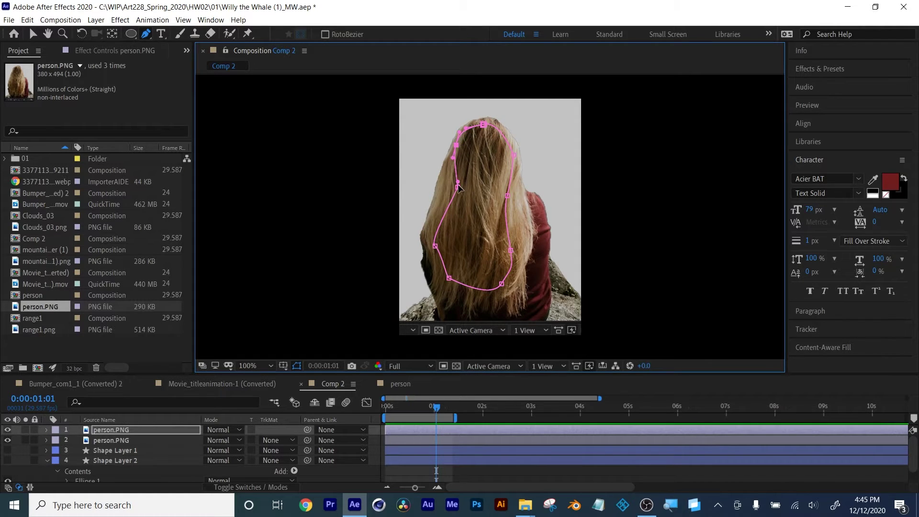
pyautogui.moveTo(458, 187); pyautogui.dragTo(438, 268)
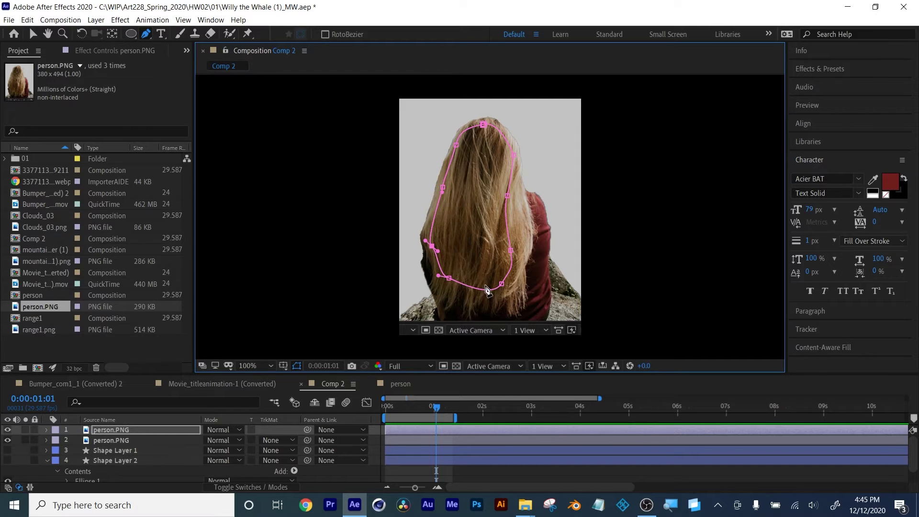
pyautogui.moveTo(508, 195); pyautogui.dragTo(513, 196)
pyautogui.click(6, 440)
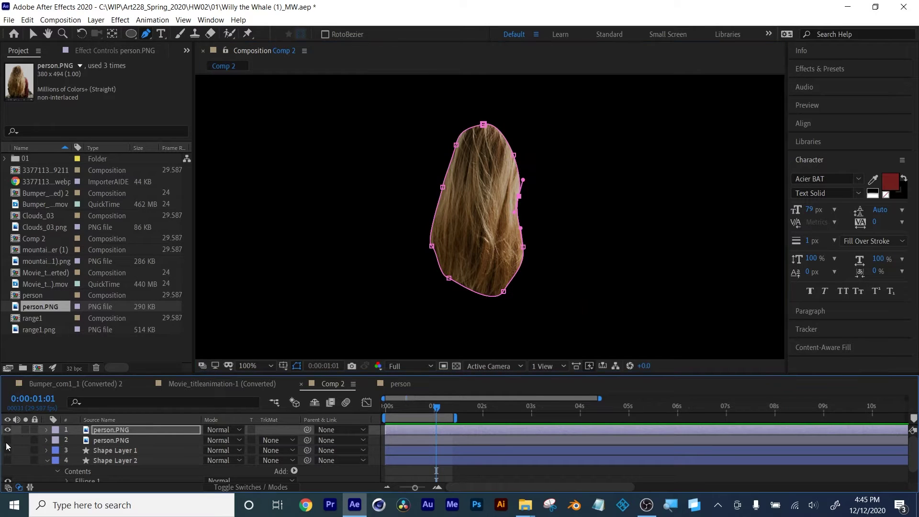
pyautogui.click(464, 478)
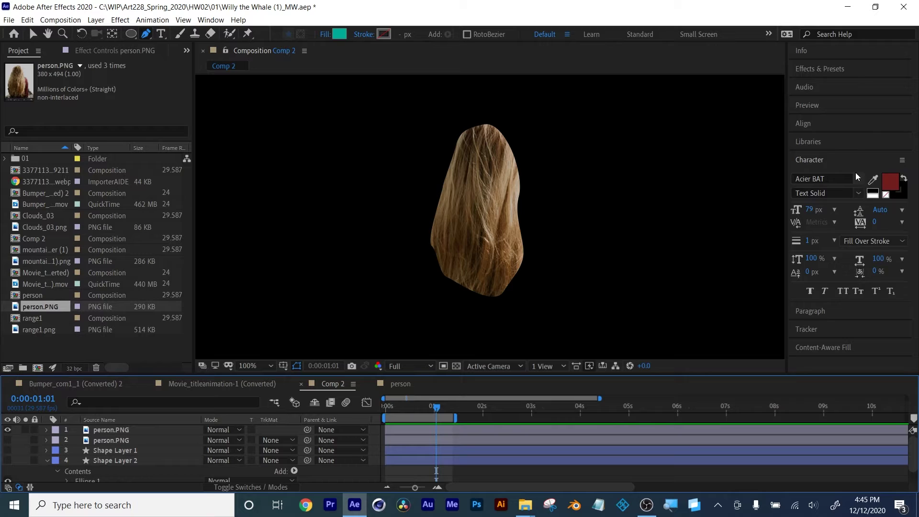
# - Apply Turbulent Displace to the hair layer with Offset 208,70, Amount 22 and Size 88
pyautogui.click(820, 68)
pyautogui.moveTo(848, 198); pyautogui.dragTo(452, 427)
pyautogui.press('v')
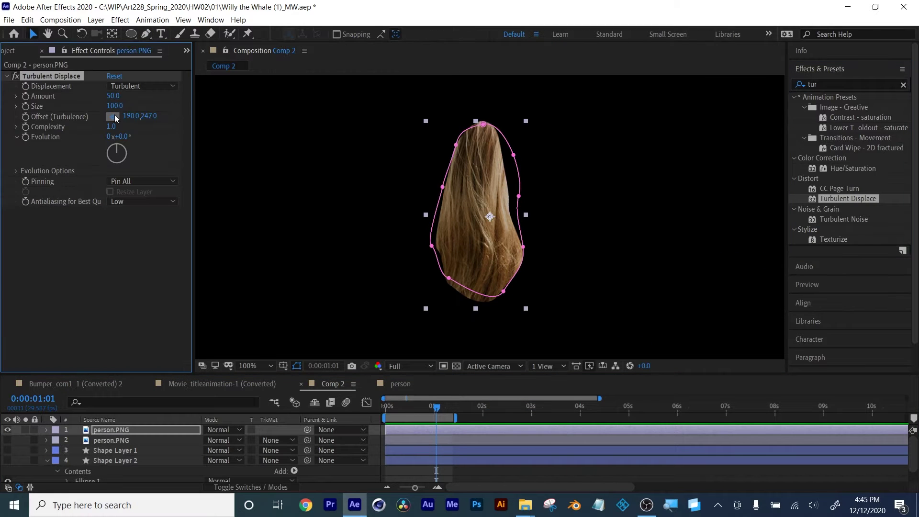
pyautogui.moveTo(490, 135); pyautogui.dragTo(500, 132)
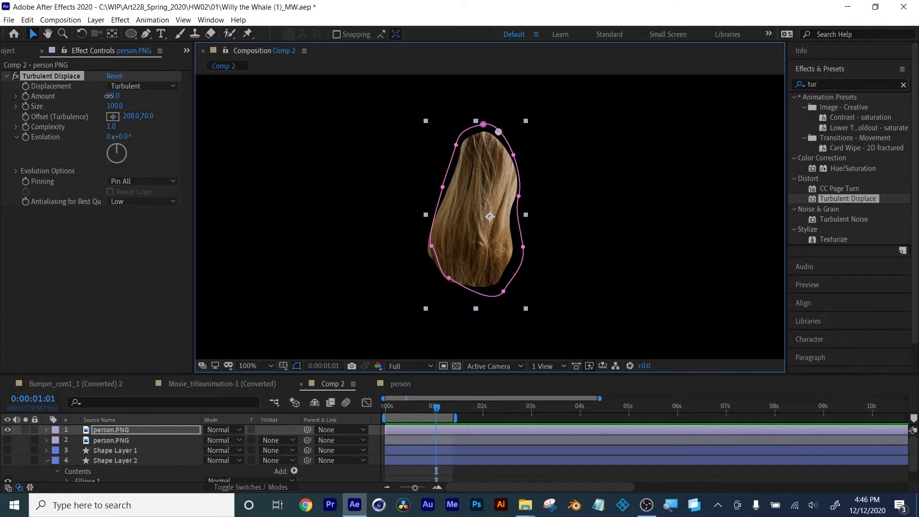
pyautogui.moveTo(108, 96)
pyautogui.mouseDown()
pyautogui.moveTo(96, 101)
pyautogui.moveTo(109, 106)
pyautogui.mouseUp()
pyautogui.click(458, 424)
pyautogui.press('Home')
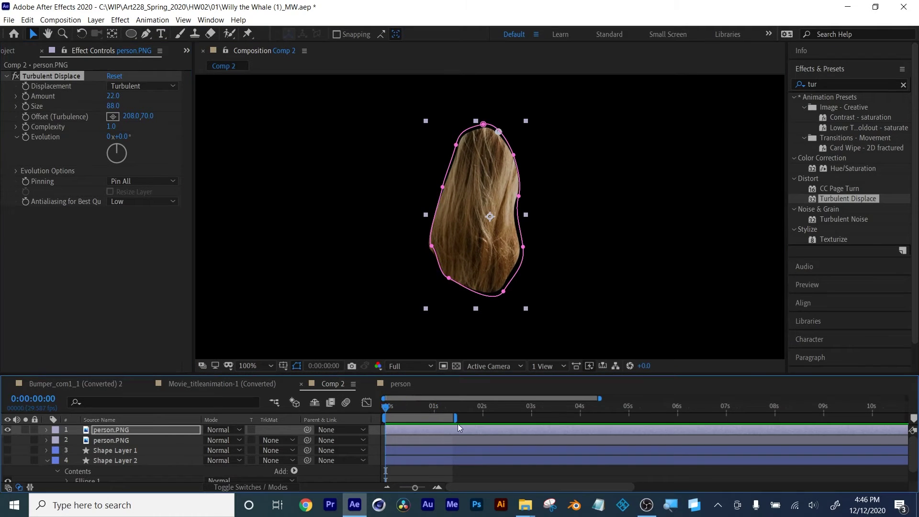
# - Hide the mask outline in the viewer and set the hair mask feather to 3 pixels
pyautogui.click(297, 367)
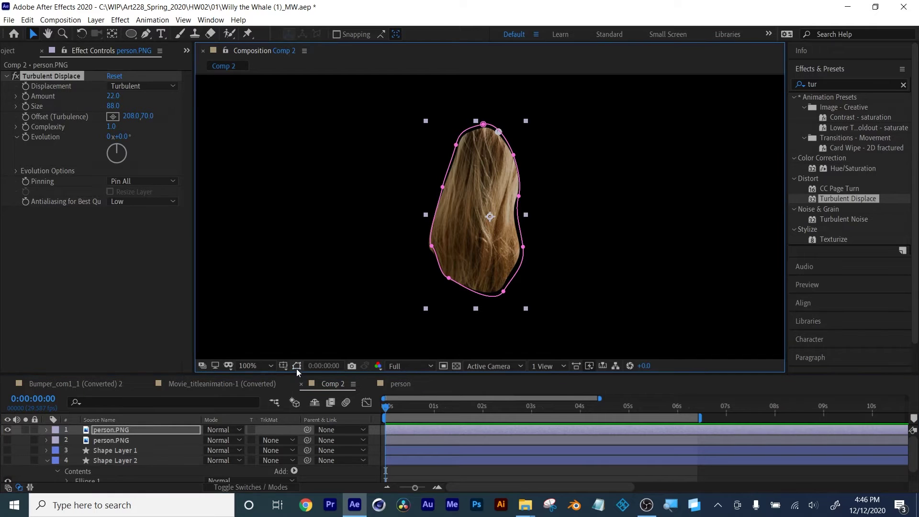
pyautogui.click(284, 366)
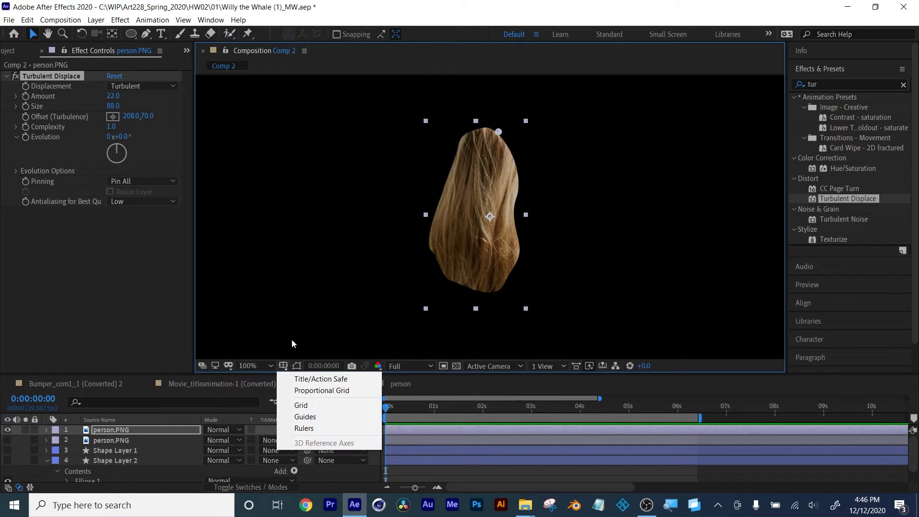
pyautogui.click(293, 343)
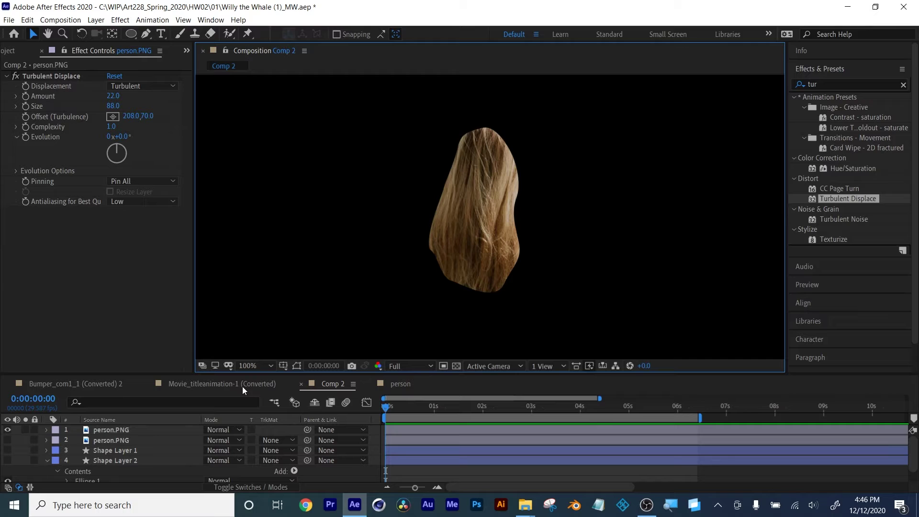
pyautogui.click(116, 431)
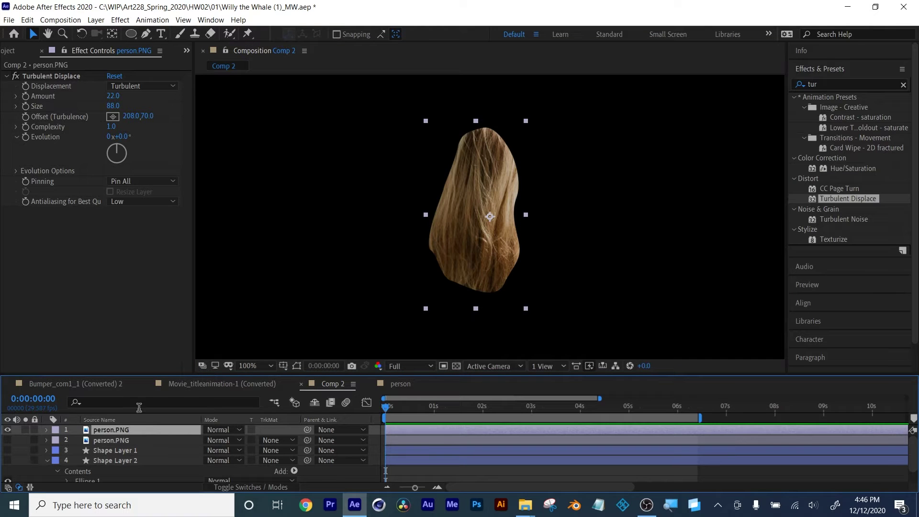
pyautogui.press('f')
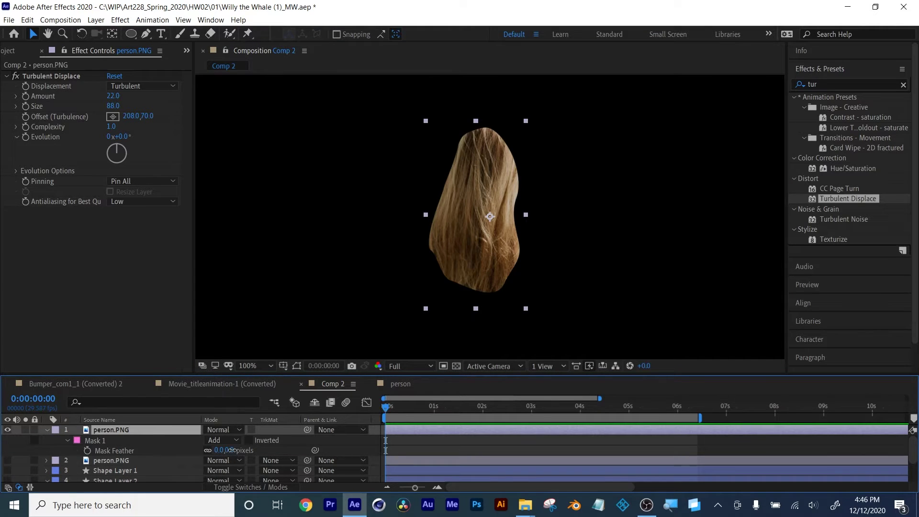
pyautogui.moveTo(232, 450); pyautogui.dragTo(231, 450)
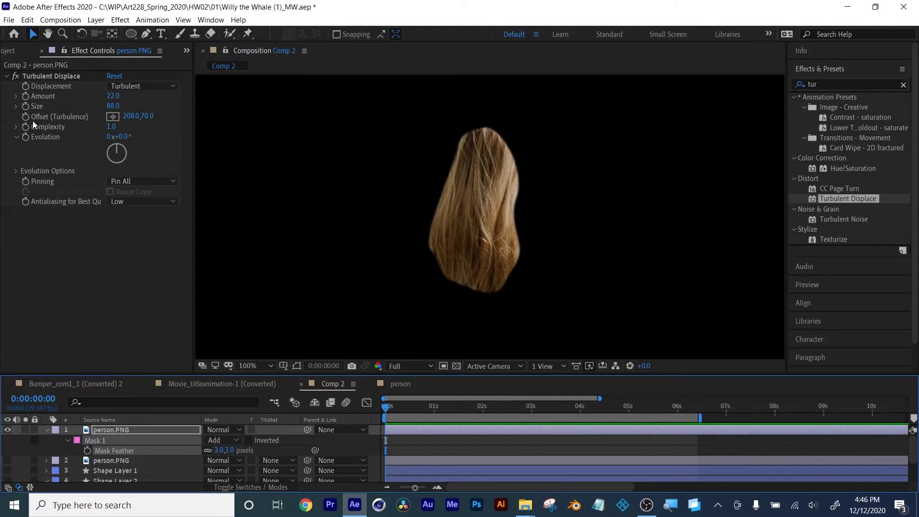
# - Keyframe Turbulent Displace Evolution at 0x at 0 s and 2x near 11 s, then scrub to preview
pyautogui.click(23, 136)
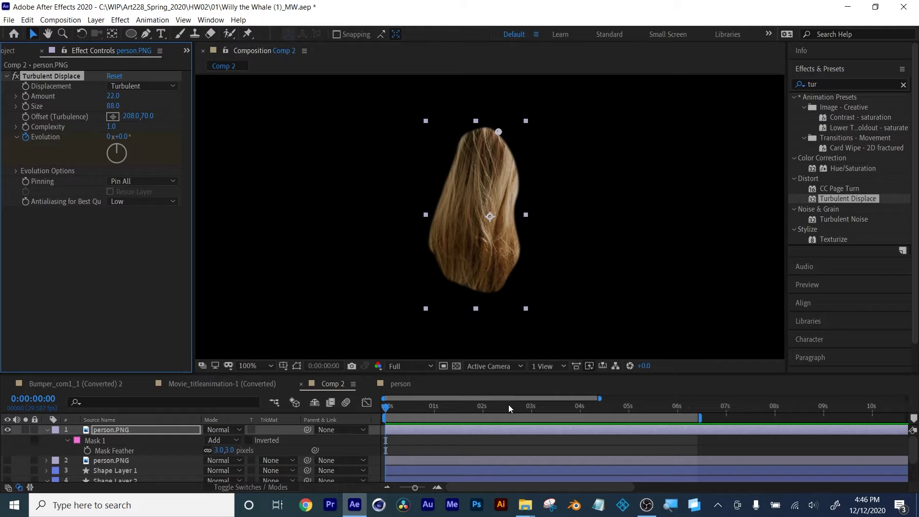
pyautogui.moveTo(412, 405); pyautogui.dragTo(675, 407)
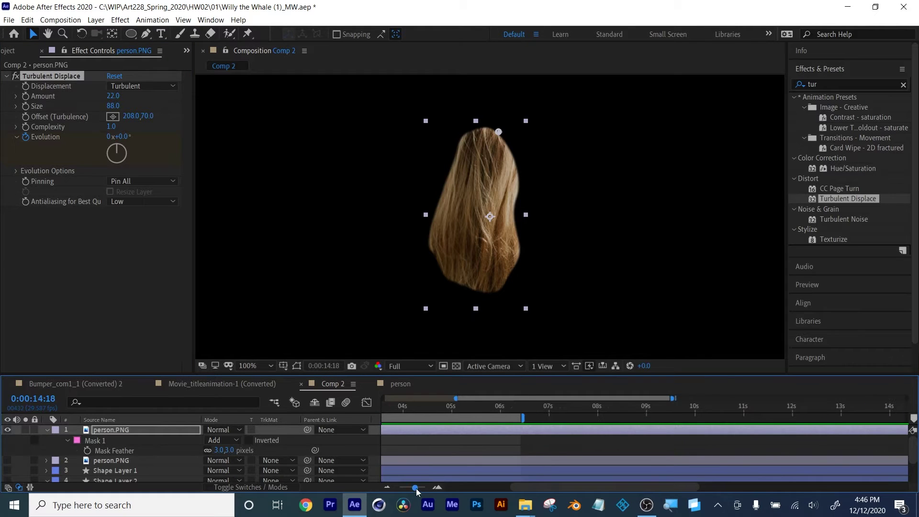
pyautogui.moveTo(415, 487); pyautogui.dragTo(355, 493)
pyautogui.press('End')
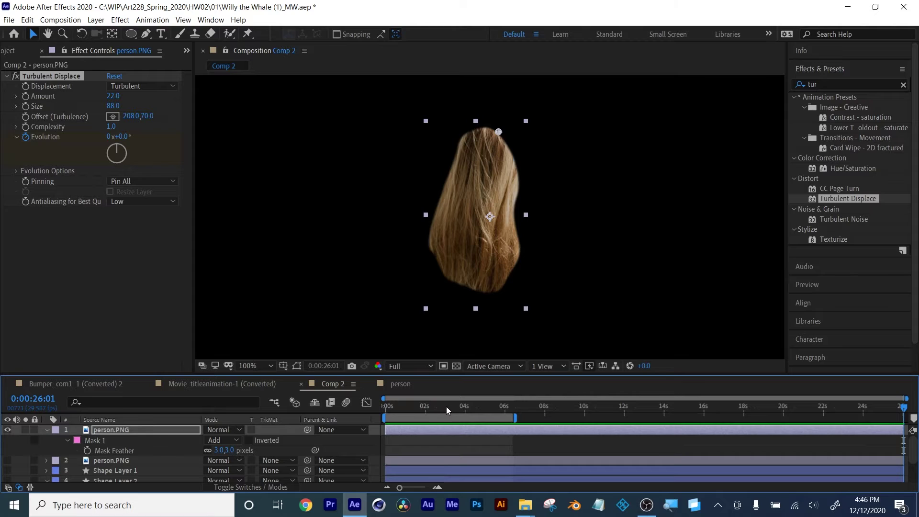
pyautogui.moveTo(446, 406); pyautogui.dragTo(614, 408)
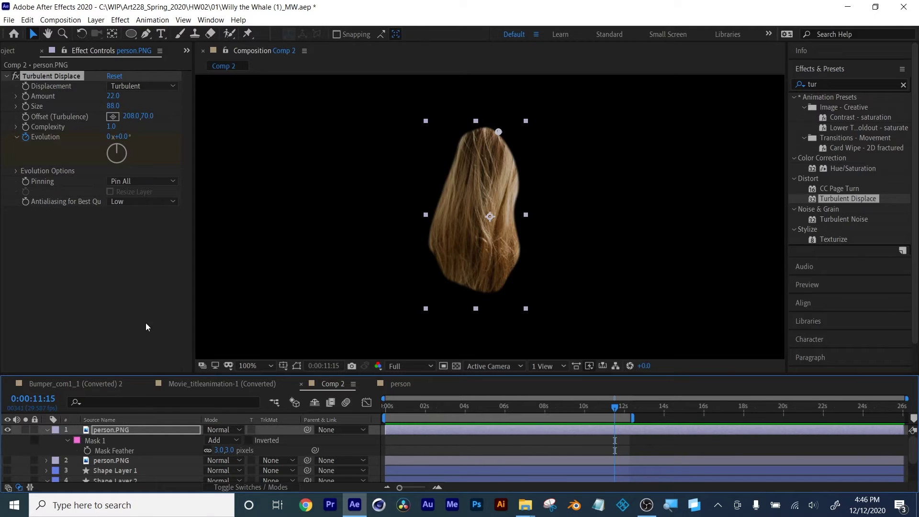
pyautogui.click(110, 138)
pyautogui.write('2')
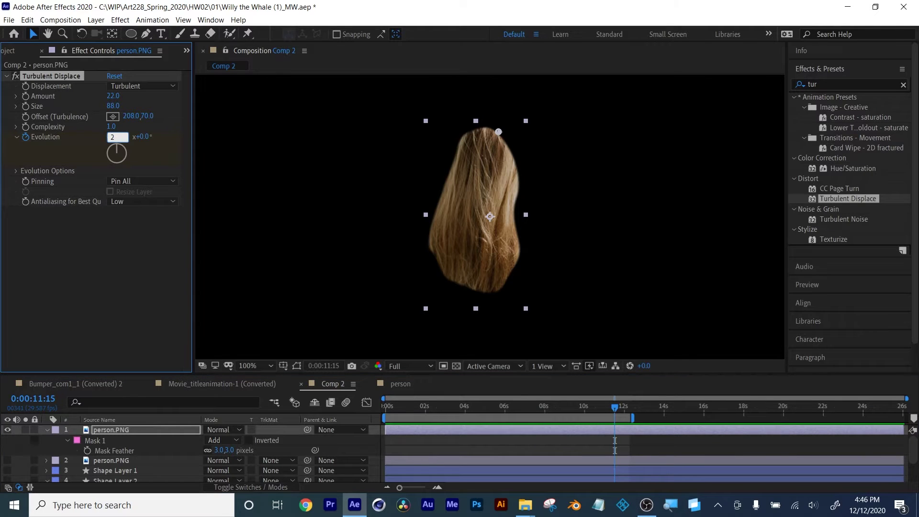
pyautogui.press('Return')
pyautogui.moveTo(398, 412); pyautogui.dragTo(352, 414)
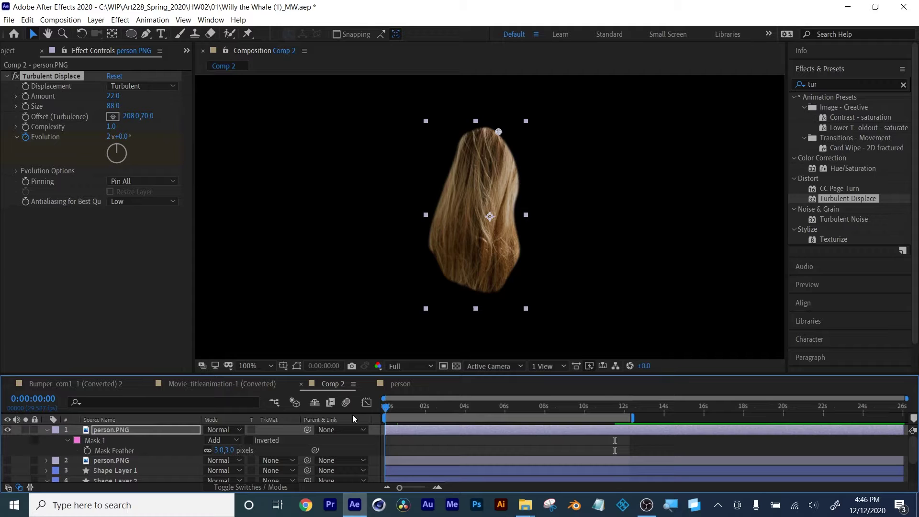
pyautogui.moveTo(424, 414); pyautogui.dragTo(622, 419)
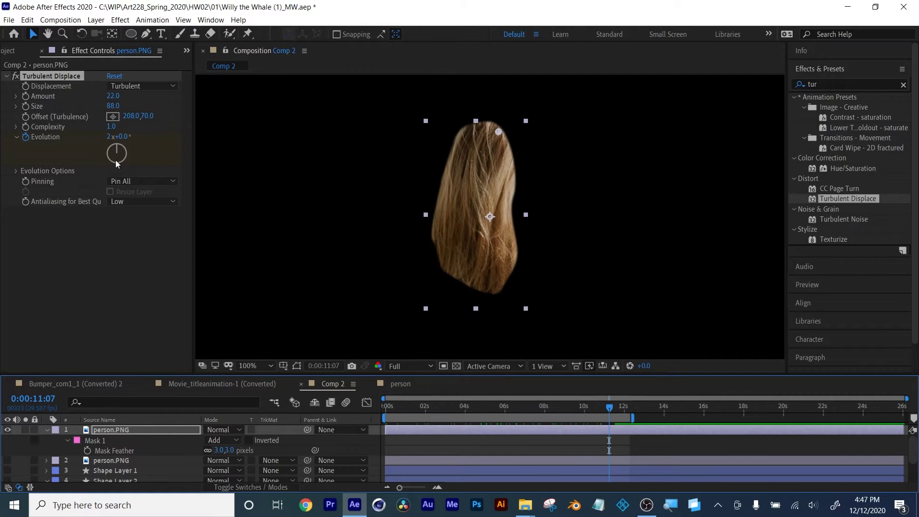
# - Preview the Bulge Smoother, Twist Smoother and Vertical Displacement options on the hair
pyautogui.click(133, 90)
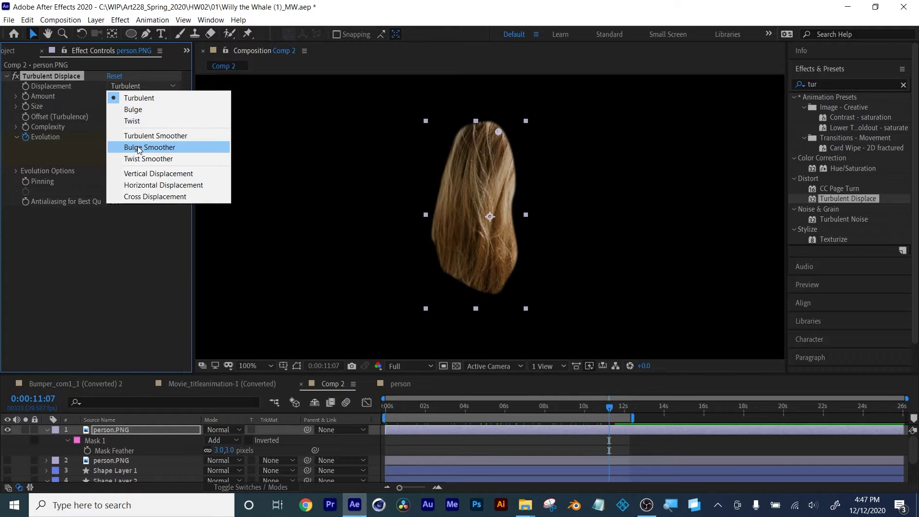
pyautogui.click(150, 146)
pyautogui.moveTo(387, 412); pyautogui.dragTo(585, 426)
pyautogui.click(134, 85)
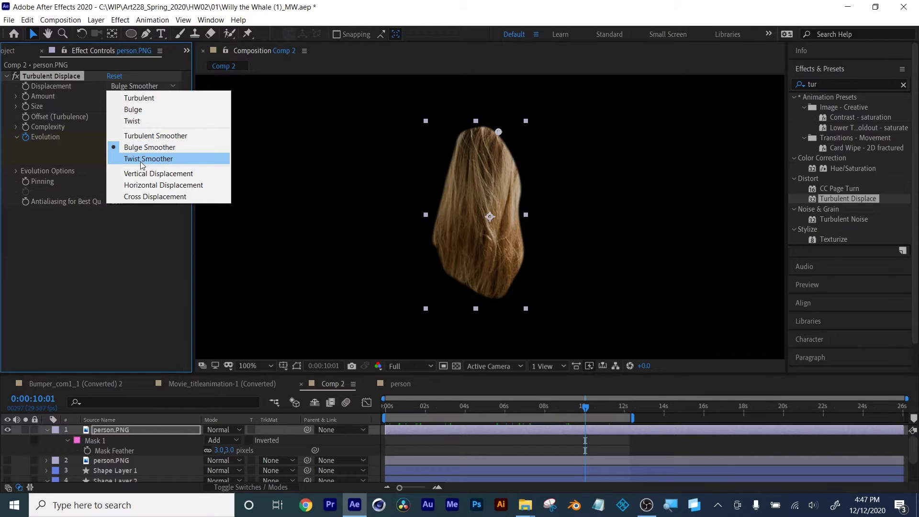
pyautogui.click(140, 162)
pyautogui.moveTo(478, 426); pyautogui.dragTo(567, 426)
pyautogui.click(132, 86)
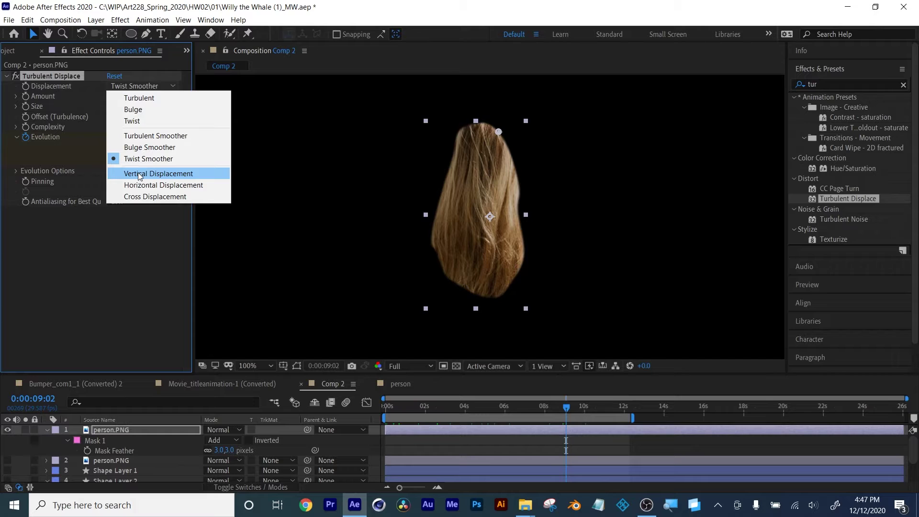
pyautogui.click(143, 173)
pyautogui.moveTo(392, 414); pyautogui.dragTo(560, 414)
# - Switch Displacement to Horizontal Displacement and lower Amount to 4
pyautogui.click(140, 85)
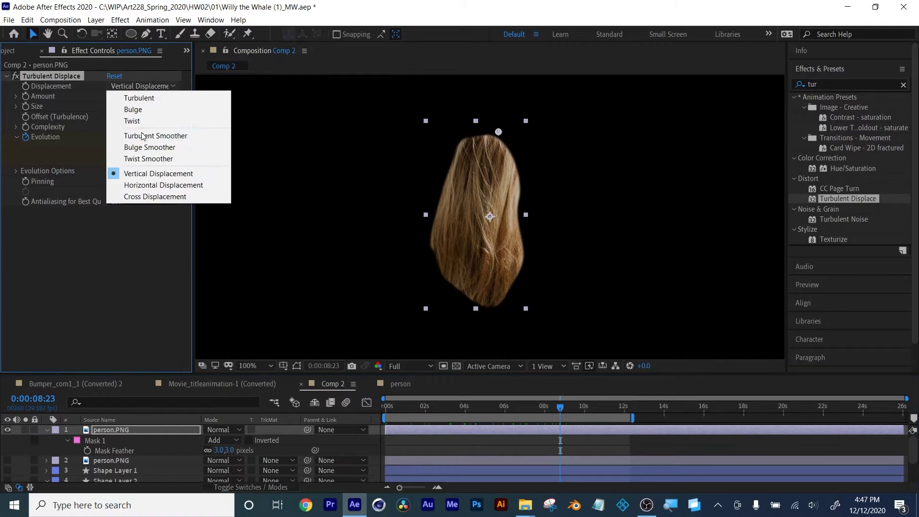
pyautogui.click(139, 185)
pyautogui.moveTo(406, 409); pyautogui.dragTo(337, 406)
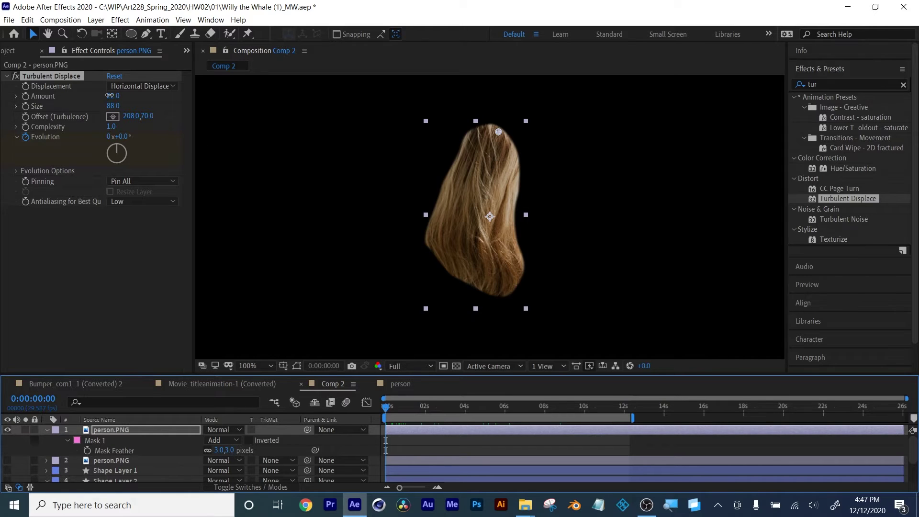
pyautogui.moveTo(110, 95); pyautogui.dragTo(112, 114)
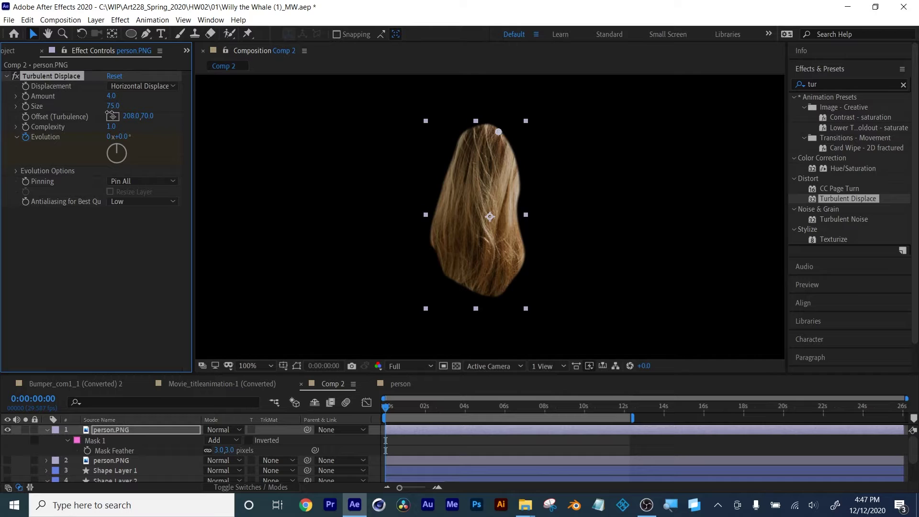
# - Raise Turbulent Displace Amount to 20 and Size to 87, previewing the hair distortion
pyautogui.press('space')
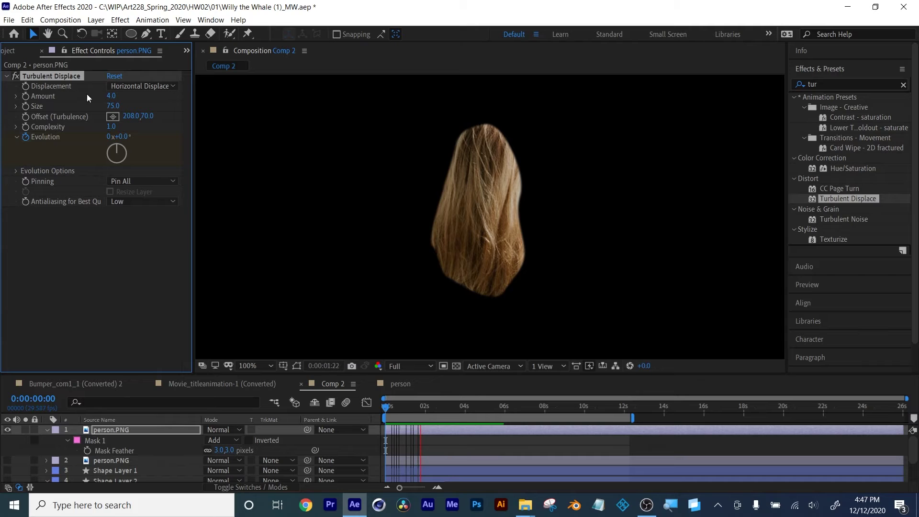
pyautogui.moveTo(111, 95); pyautogui.dragTo(119, 106)
pyautogui.press('space')
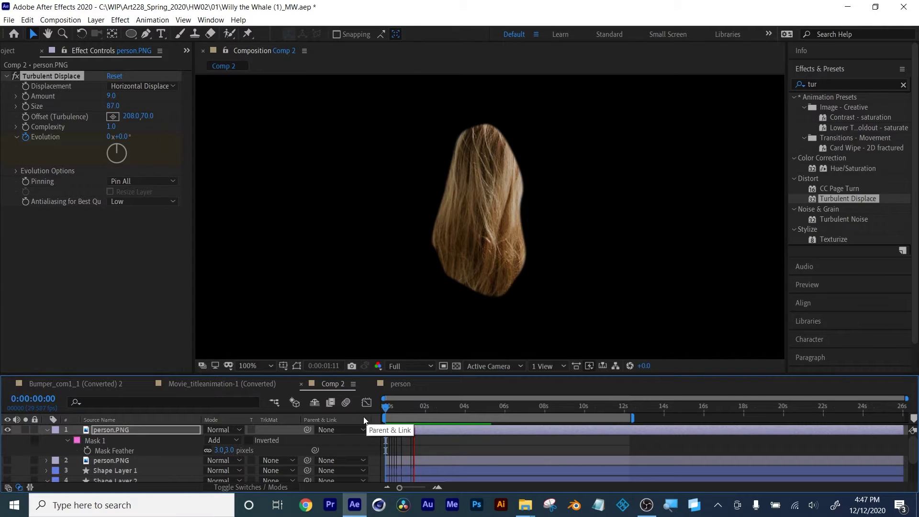
pyautogui.moveTo(111, 95); pyautogui.dragTo(125, 95)
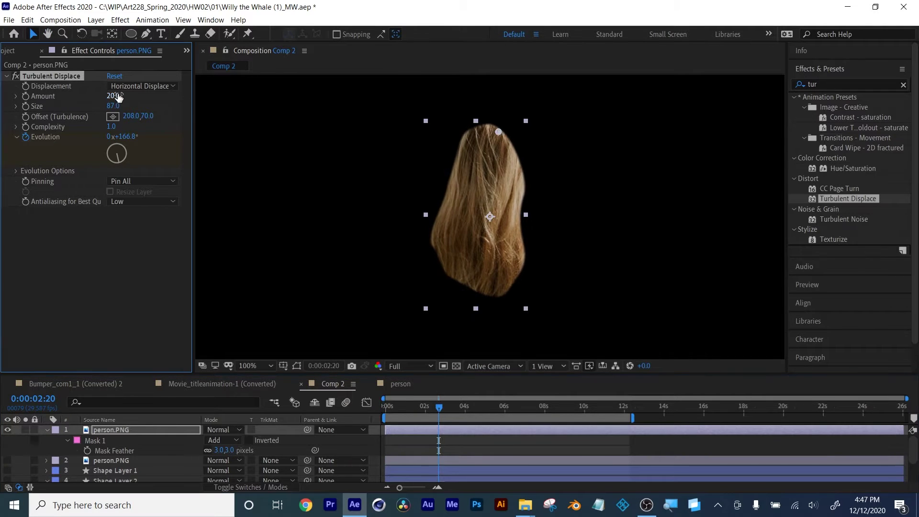
pyautogui.click(358, 403)
pyautogui.press('Home')
pyautogui.press('space')
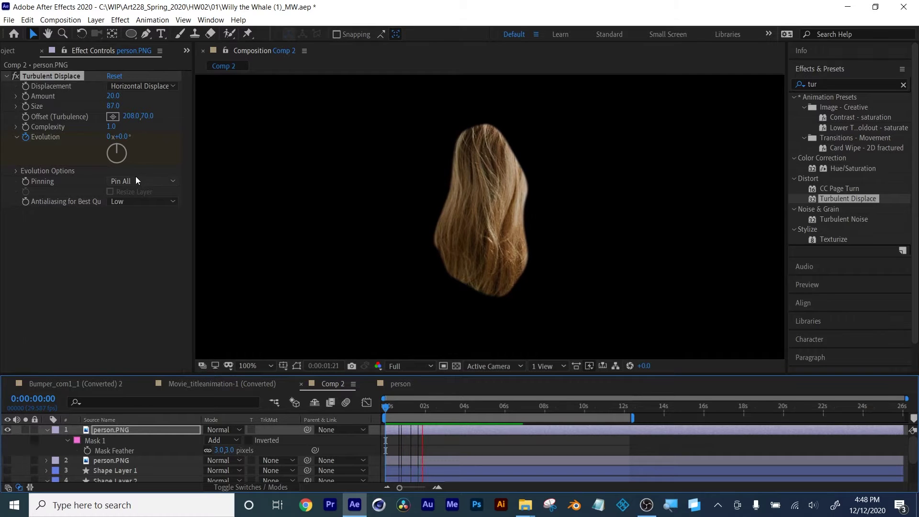
# - Move the turbulence Offset point to 179,56 in the viewer
pyautogui.click(112, 116)
pyautogui.click(443, 142)
pyautogui.moveTo(500, 140); pyautogui.dragTo(484, 126)
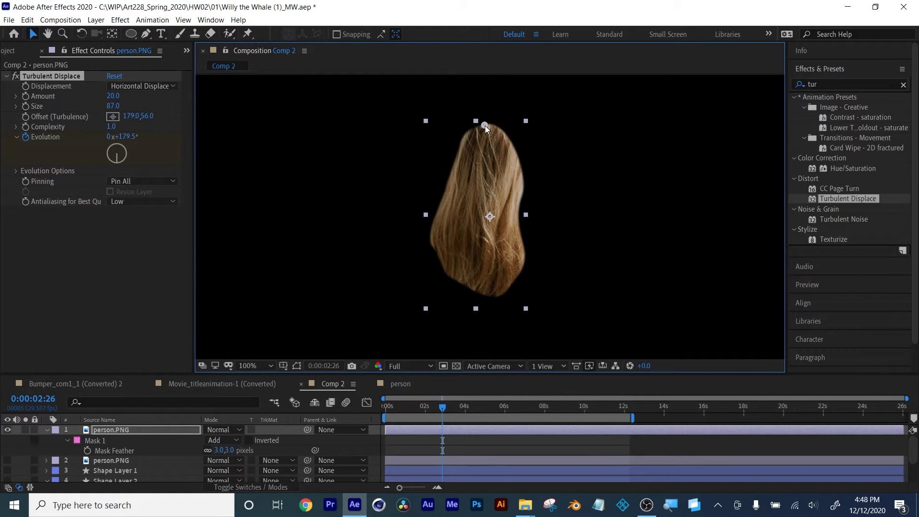
# - Try Pinning set to None, then Pin Top, checking the hair distortion over time
pyautogui.click(135, 183)
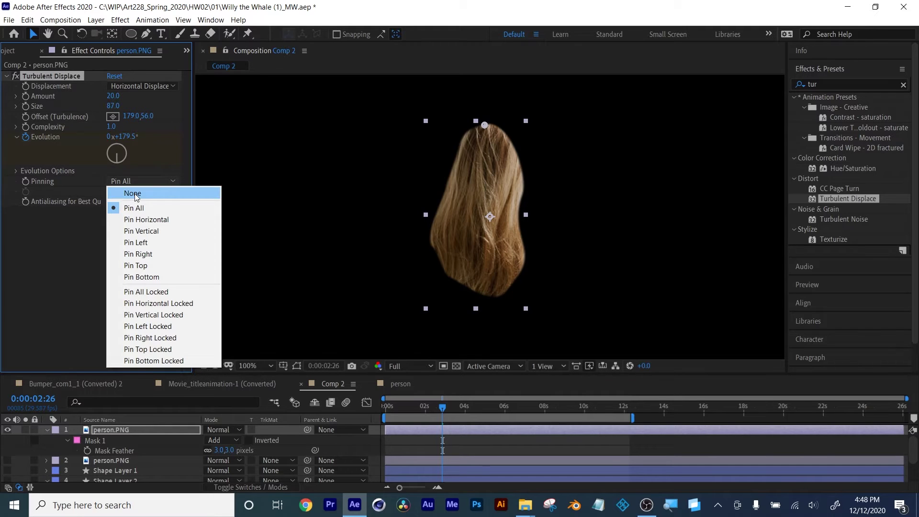
pyautogui.click(132, 193)
pyautogui.moveTo(442, 418); pyautogui.dragTo(457, 418)
pyautogui.click(127, 182)
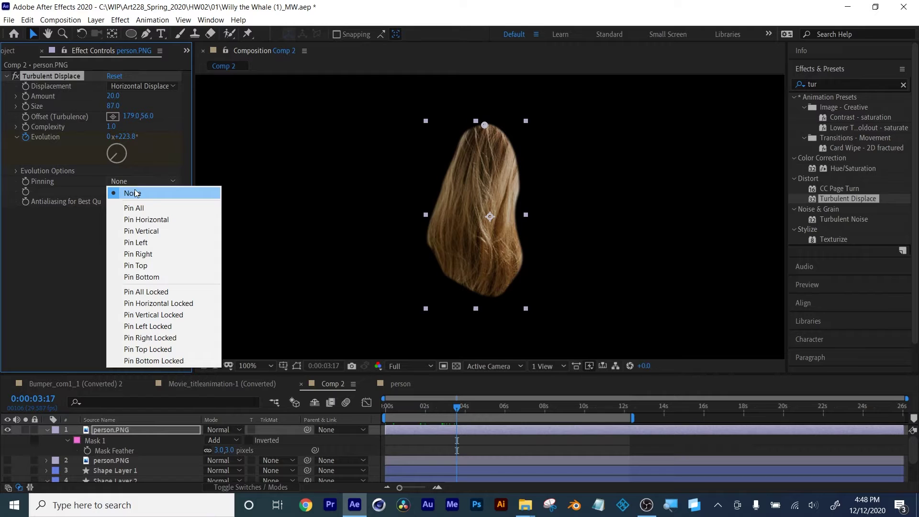
pyautogui.click(147, 268)
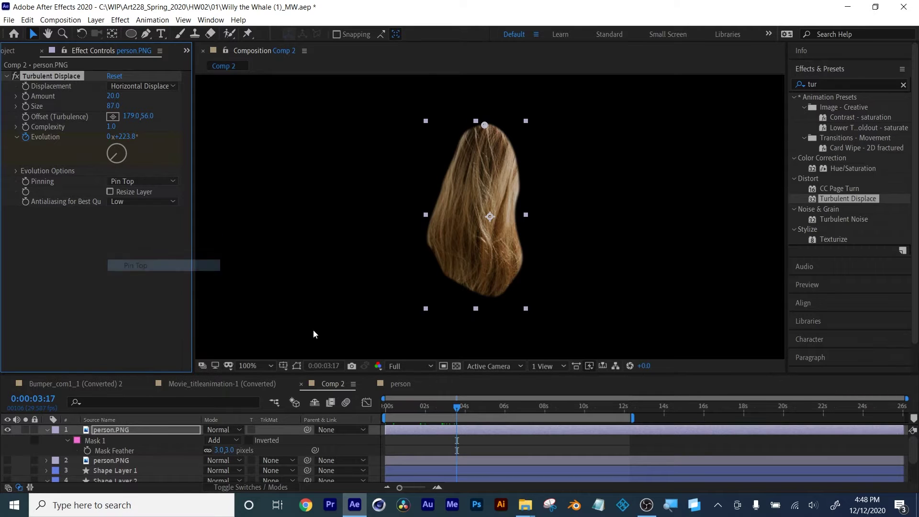
pyautogui.moveTo(392, 409); pyautogui.dragTo(500, 431)
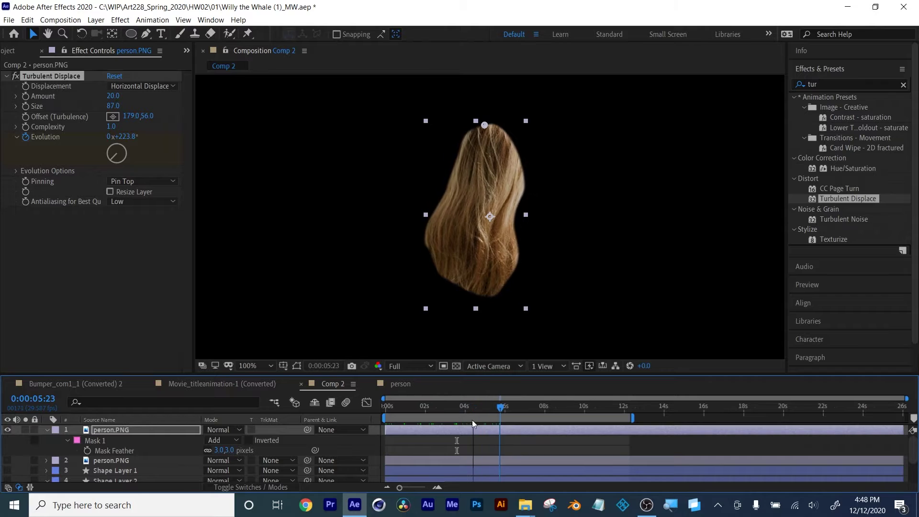
# - Set Antialiasing to High and compare Pin Vertical and Pin Horizontal pinning
pyautogui.click(129, 201)
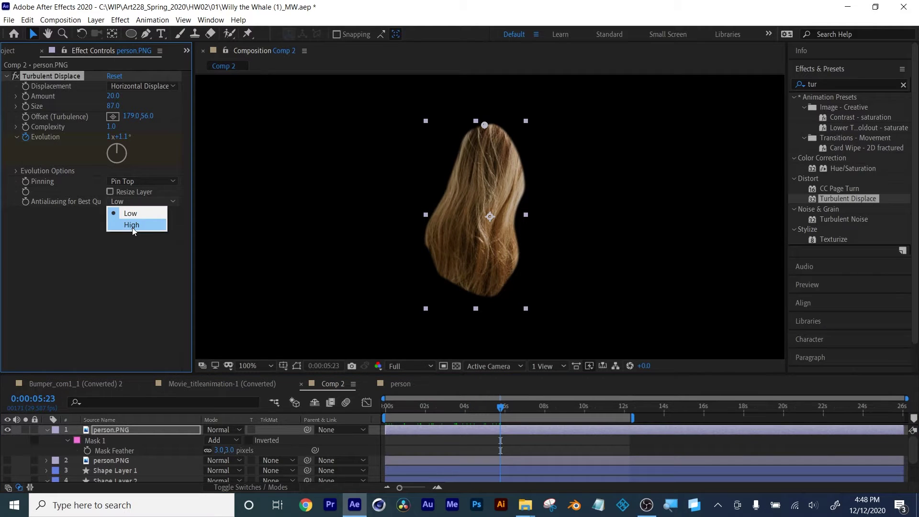
pyautogui.click(135, 184)
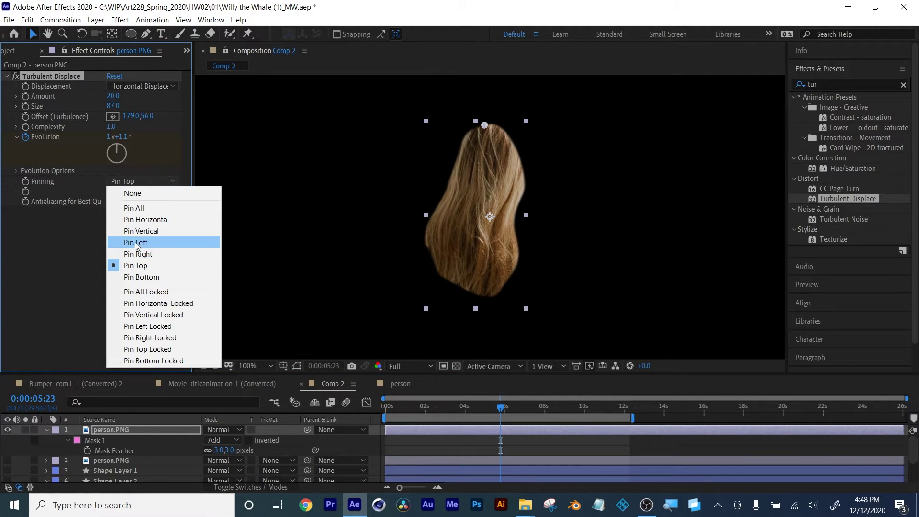
pyautogui.click(137, 230)
pyautogui.moveTo(408, 408); pyautogui.dragTo(550, 418)
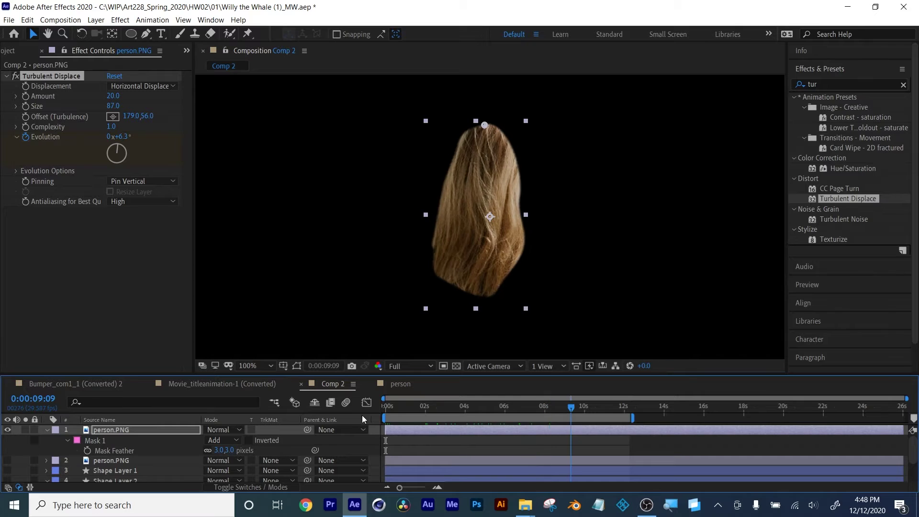
pyautogui.press('Home')
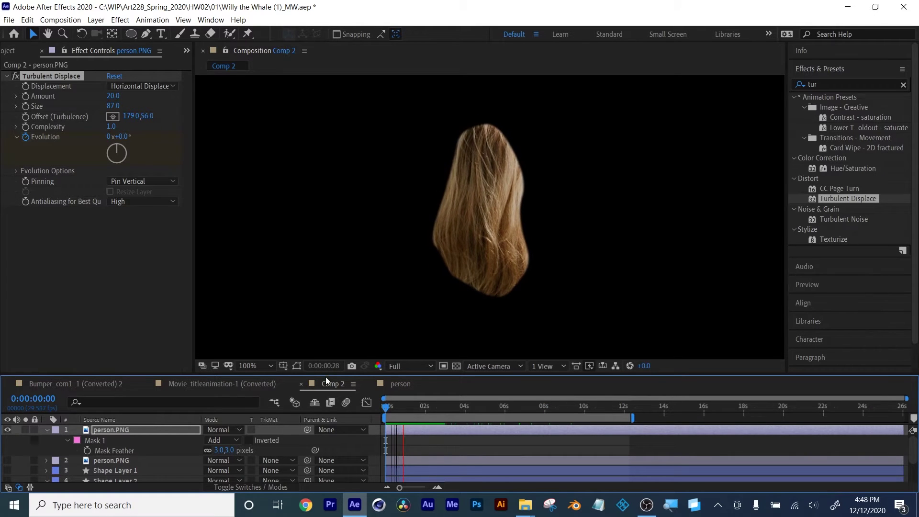
pyautogui.click(153, 181)
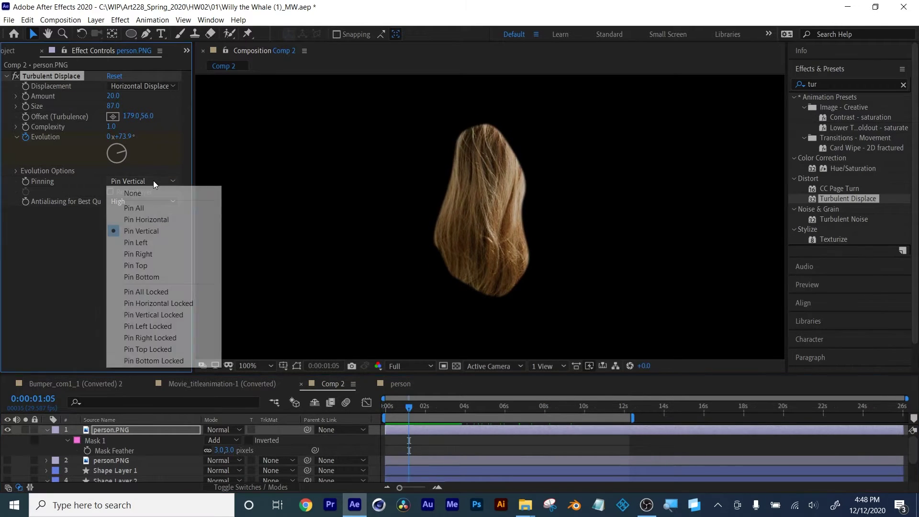
pyautogui.click(157, 219)
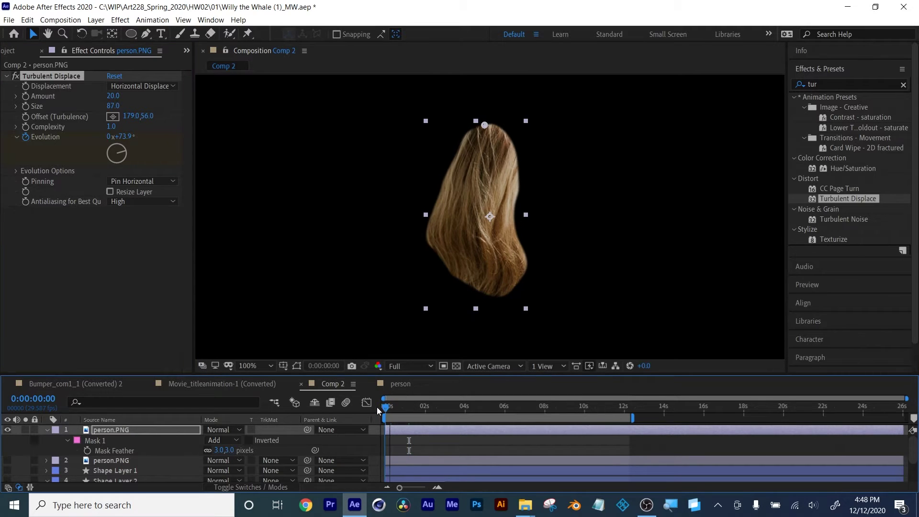
pyautogui.moveTo(379, 407); pyautogui.dragTo(383, 426)
# - Return Pinning to None and preview the hair motion
pyautogui.click(132, 181)
pyautogui.click(126, 194)
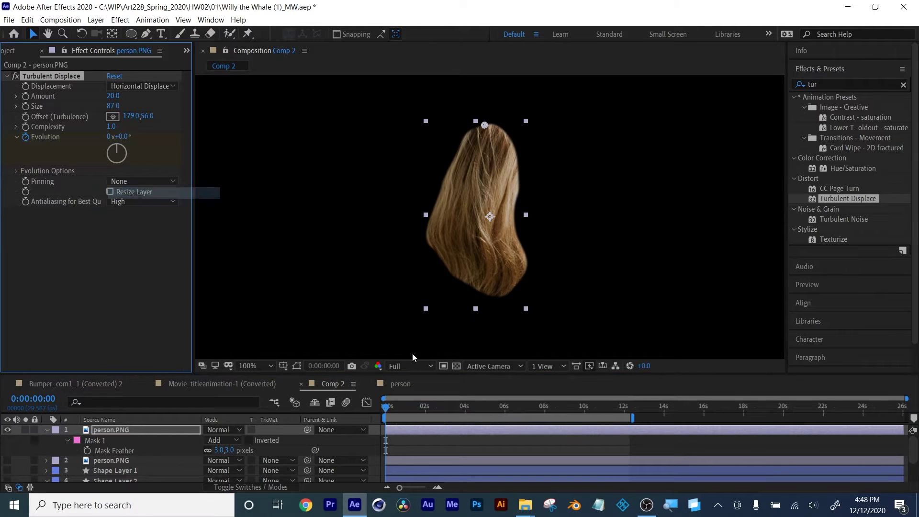
pyautogui.click(440, 415)
pyautogui.press('space')
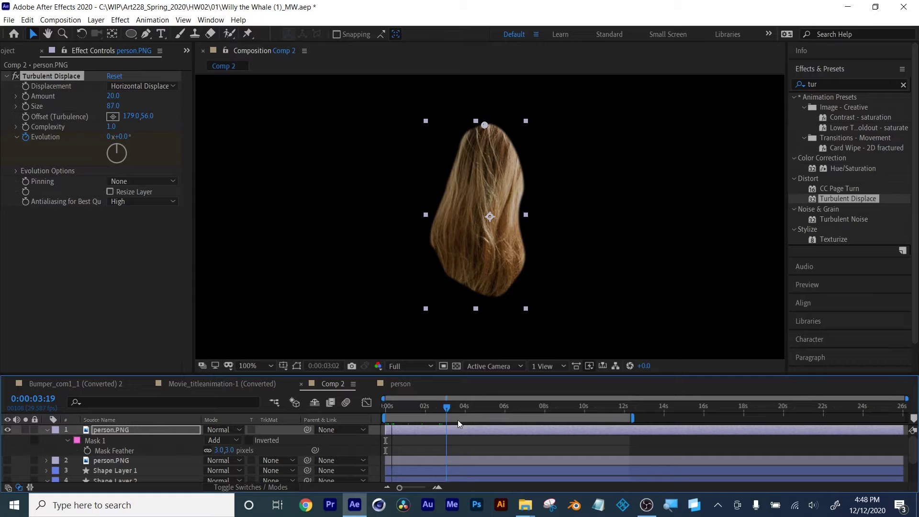
pyautogui.moveTo(458, 421); pyautogui.dragTo(383, 427)
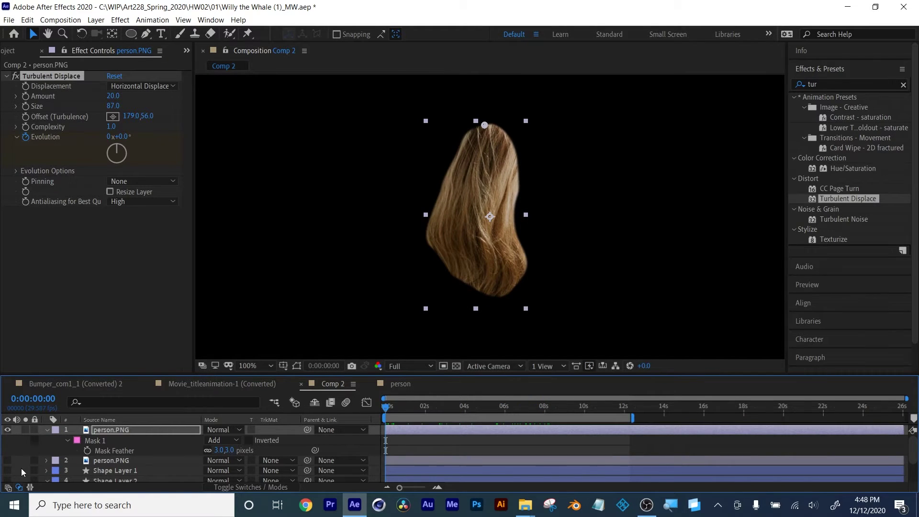
# - Make the person.PNG layer visible and RAM-preview Comp 2
pyautogui.click(8, 461)
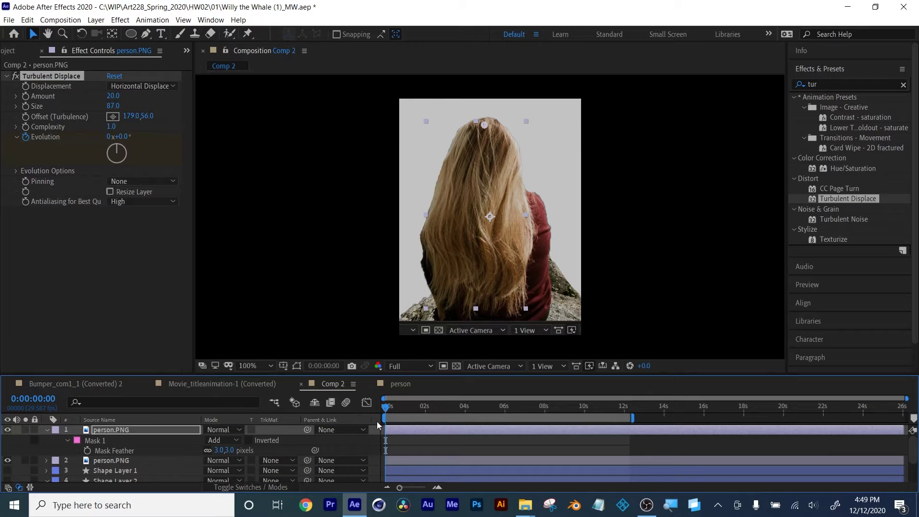
pyautogui.press('space')
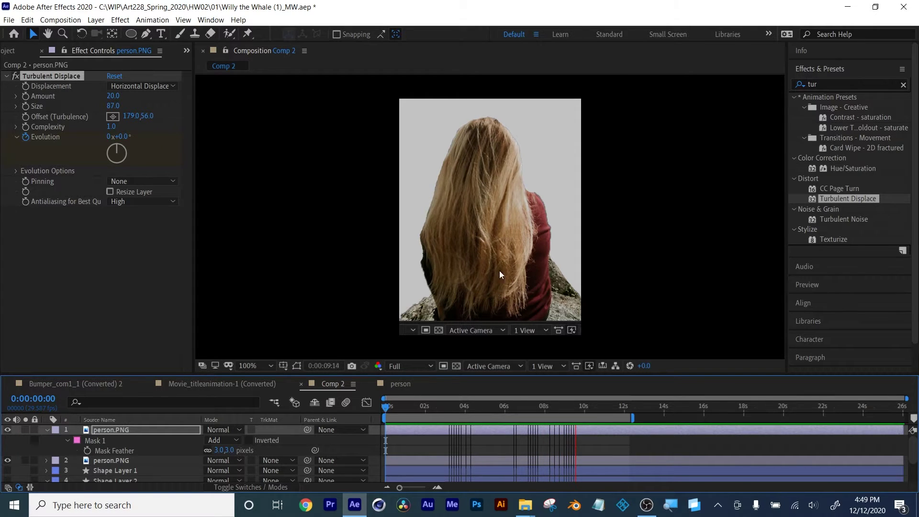
# - Show Shape Layer 1, move it to the top of the stack, and scale it to 35%
pyautogui.press('space')
pyautogui.click(7, 470)
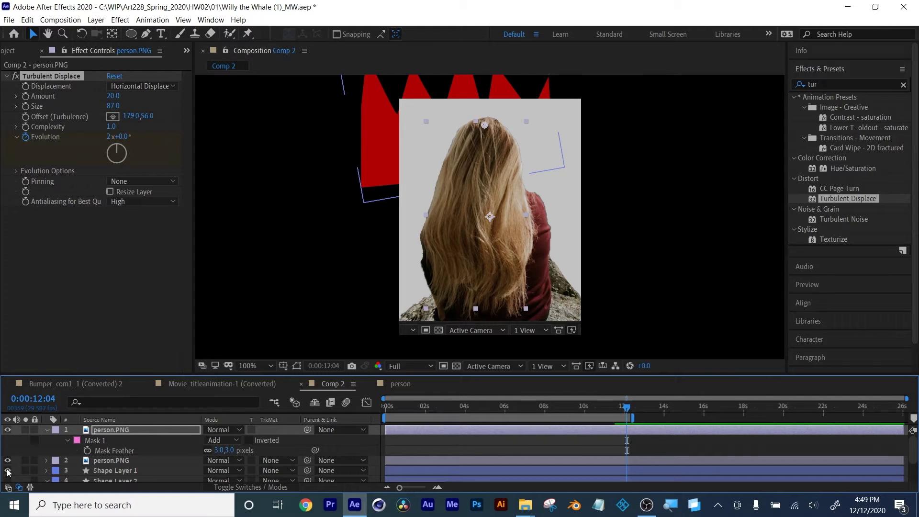
pyautogui.moveTo(100, 472); pyautogui.dragTo(110, 426)
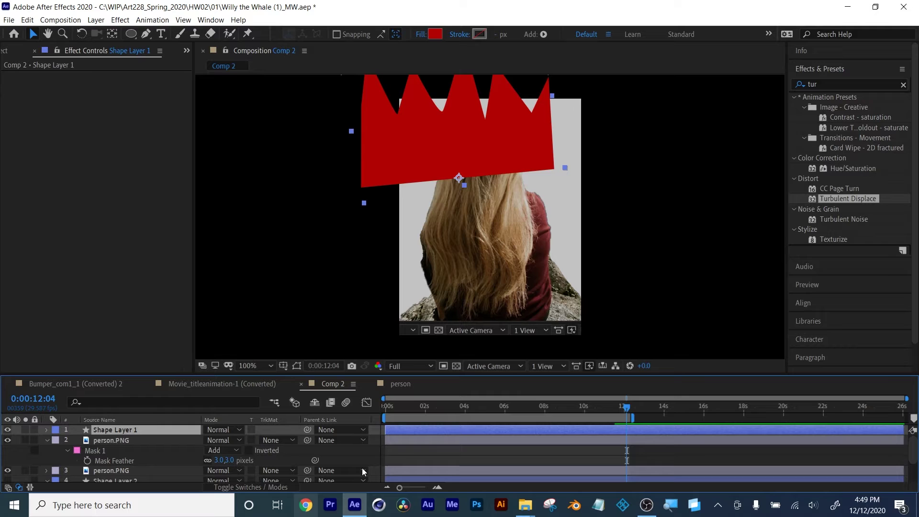
pyautogui.press('s')
pyautogui.click(220, 440)
pyautogui.write('80')
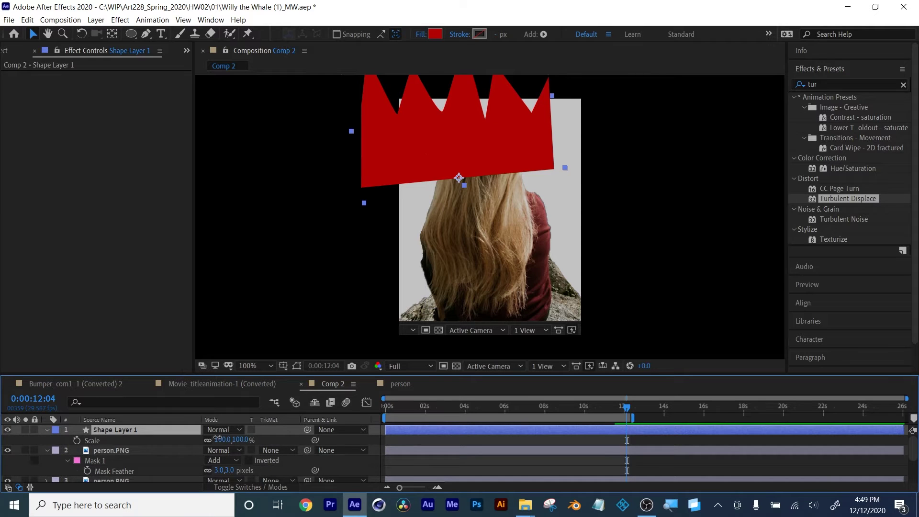
pyautogui.press('Return')
pyautogui.moveTo(222, 440); pyautogui.dragTo(194, 439)
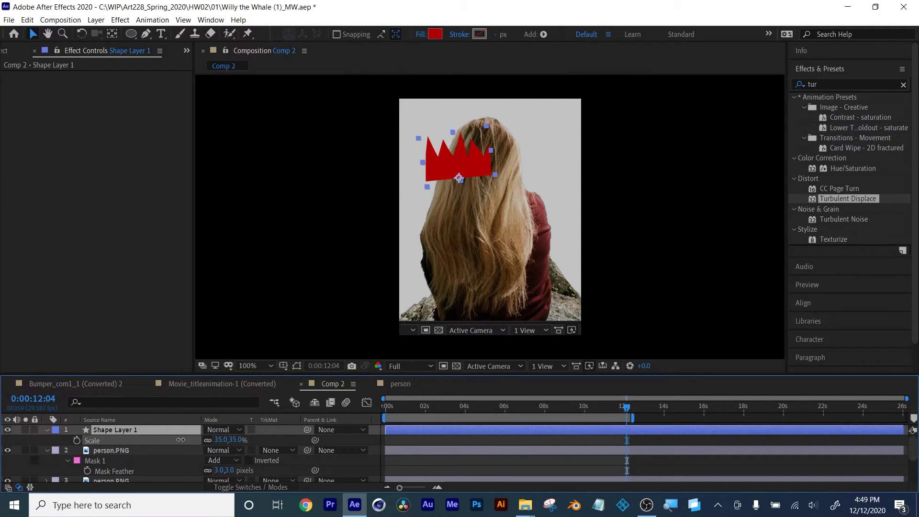
pyautogui.scroll(-2, 607, 257)
# - Shift the crown's Position X keyframes so it lands on the head, then preview
pyautogui.press('u')
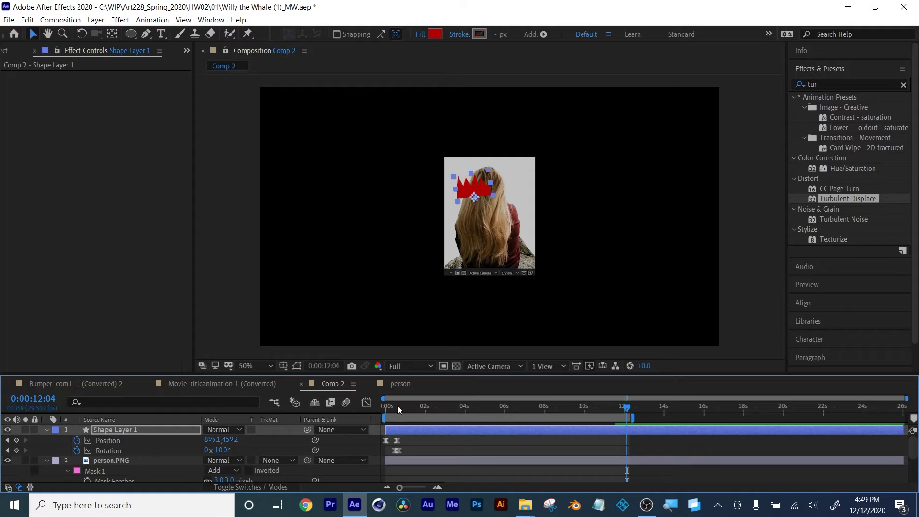
pyautogui.moveTo(397, 406); pyautogui.dragTo(372, 409)
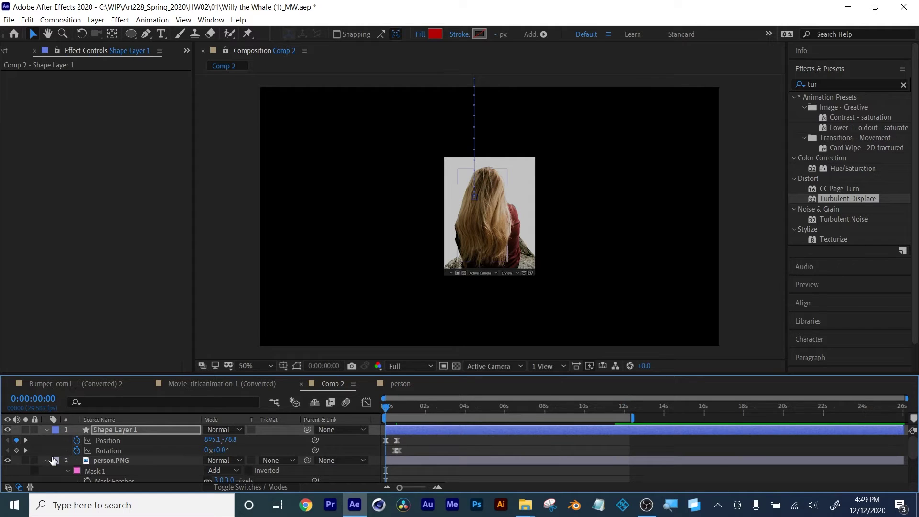
pyautogui.click(25, 441)
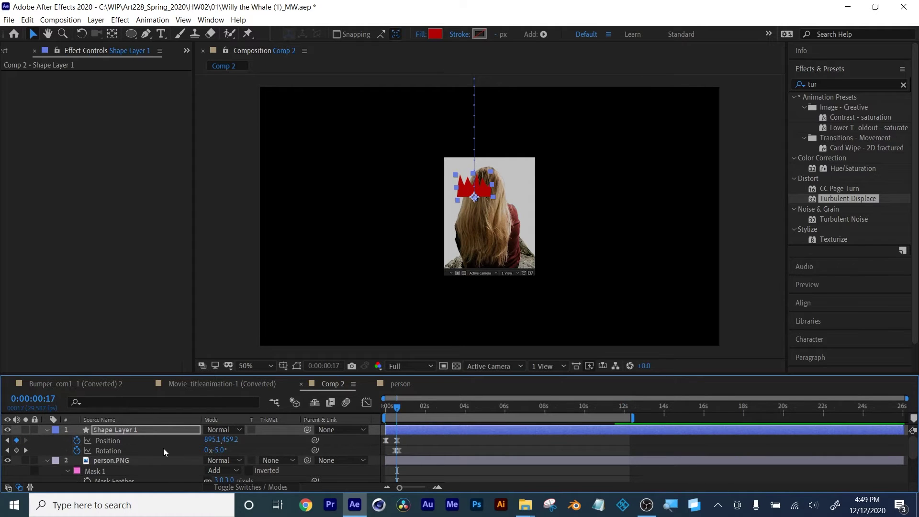
pyautogui.click(102, 442)
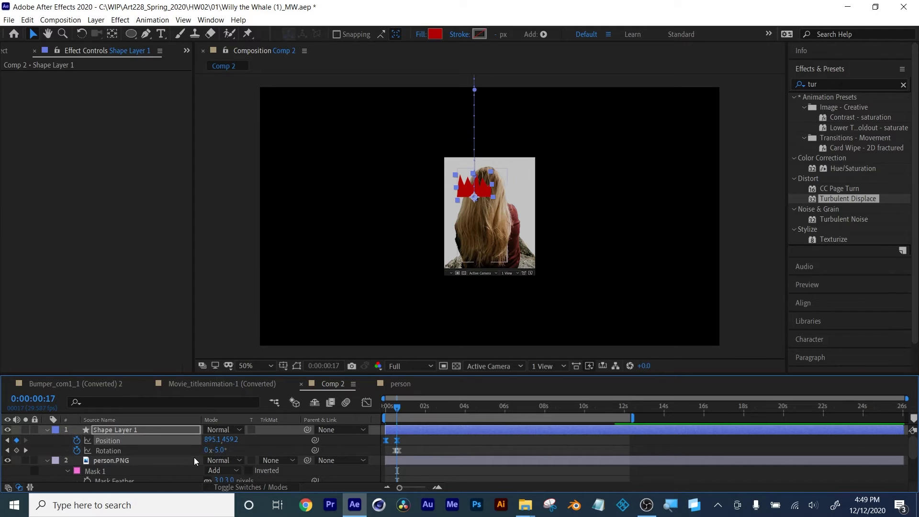
pyautogui.moveTo(215, 440); pyautogui.dragTo(240, 438)
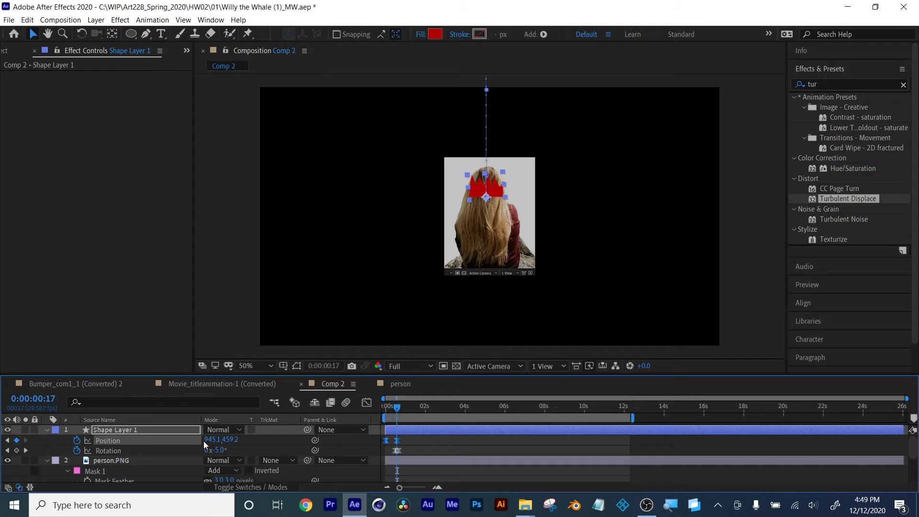
pyautogui.moveTo(209, 438); pyautogui.dragTo(188, 436)
pyautogui.moveTo(395, 404)
pyautogui.mouseDown()
pyautogui.moveTo(379, 403)
pyautogui.moveTo(411, 408)
pyautogui.mouseUp()
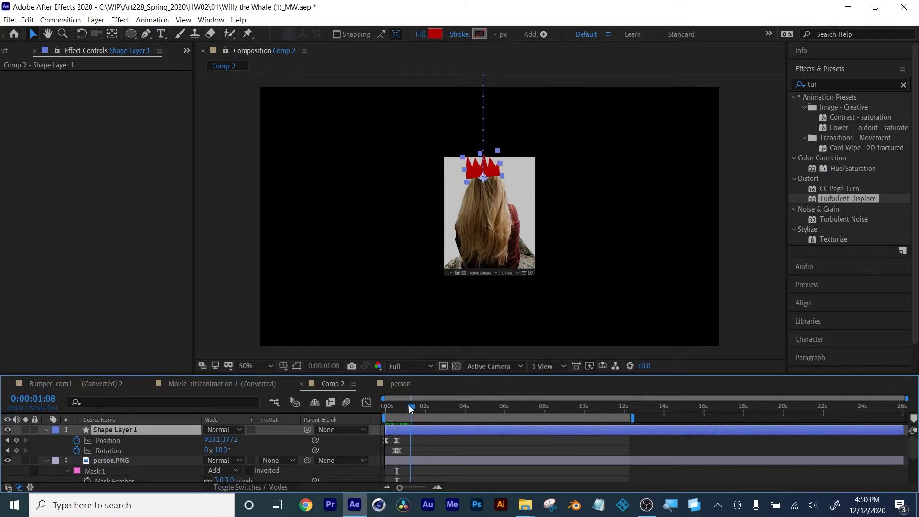
pyautogui.click(491, 438)
pyautogui.press('space')
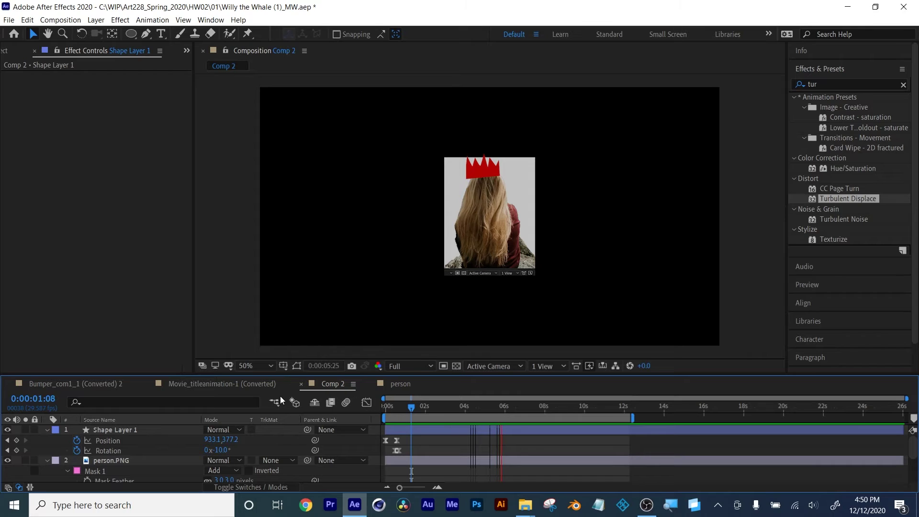
pyautogui.press('space')
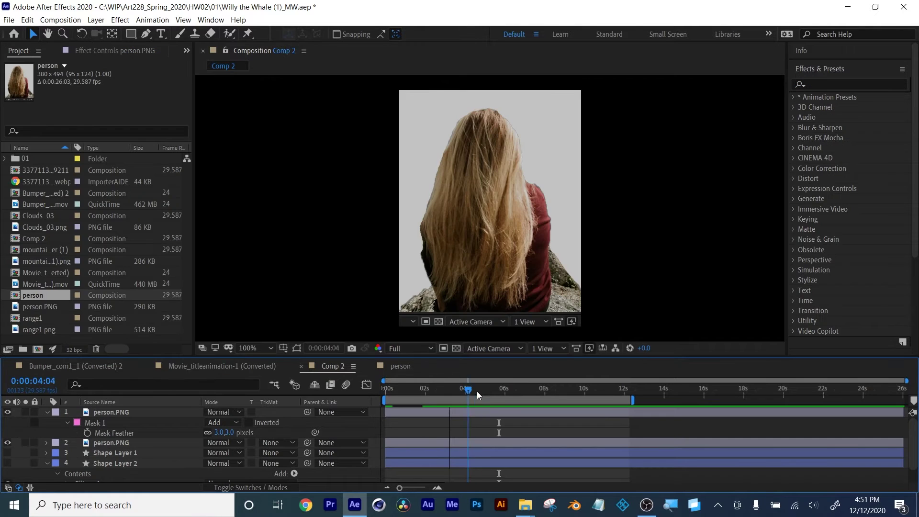
# - Switch to the Movie_titleanimation-1 (Converted) comp and purge all memory and disk cache
pyautogui.moveTo(477, 392); pyautogui.dragTo(542, 390)
pyautogui.click(177, 366)
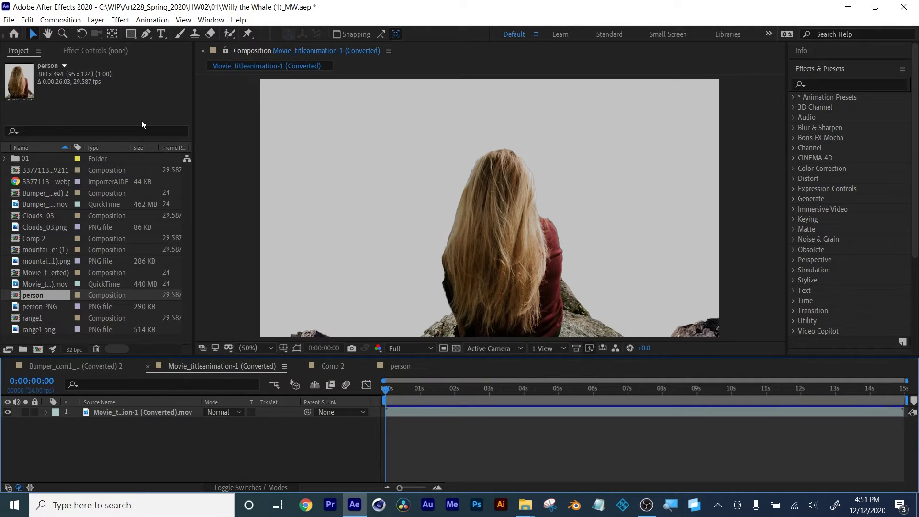
pyautogui.click(28, 19)
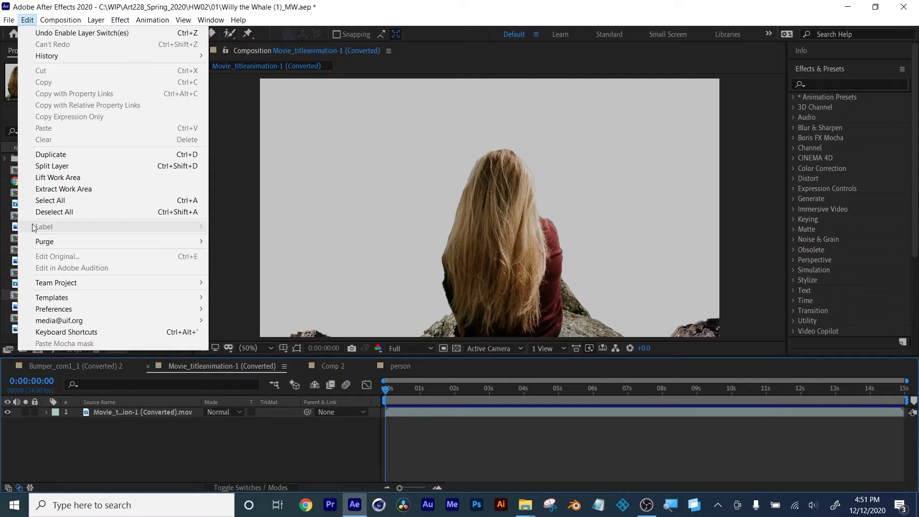
pyautogui.moveTo(42, 242)
pyautogui.click(242, 242)
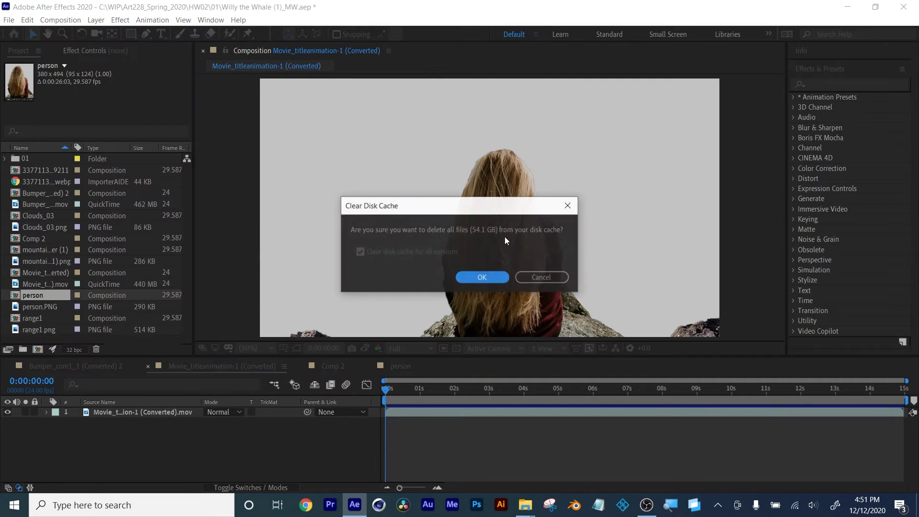
pyautogui.click(477, 279)
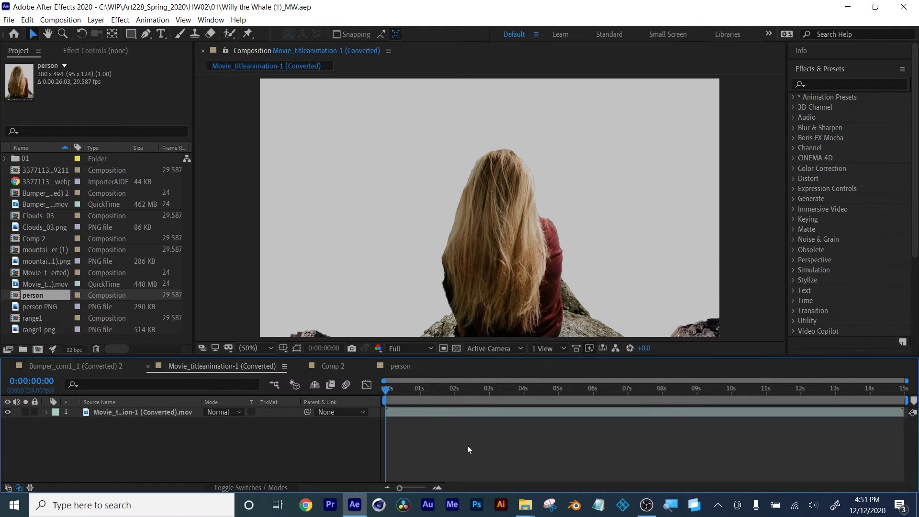
# - Preview the title animation and scrub back and forth through it
pyautogui.press('space')
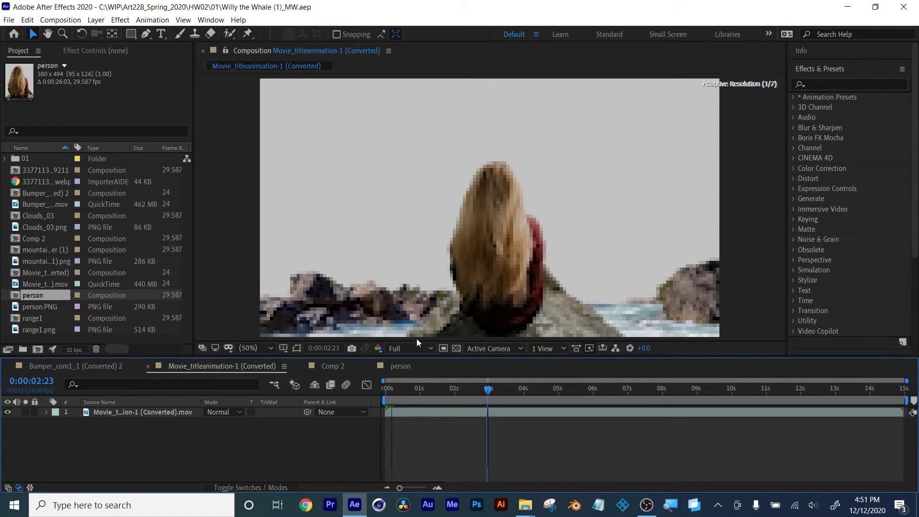
pyautogui.moveTo(410, 385); pyautogui.dragTo(498, 371)
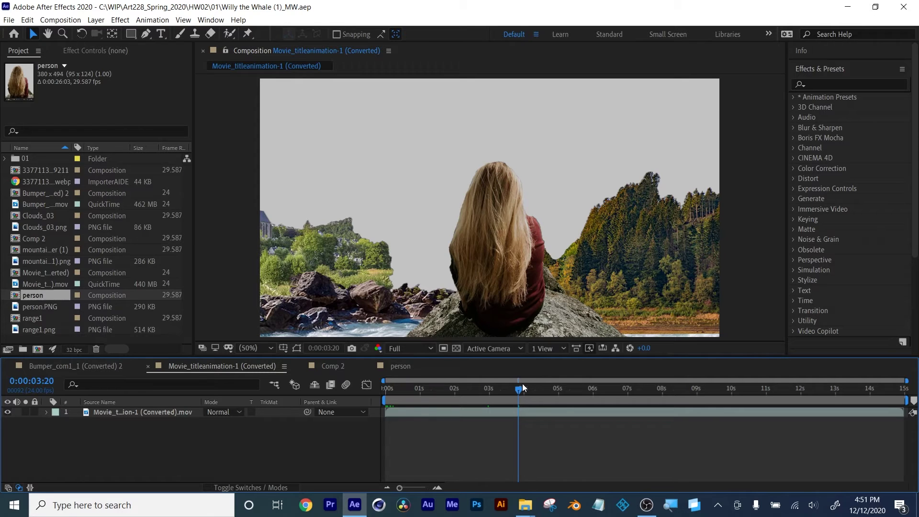
pyautogui.moveTo(523, 387); pyautogui.dragTo(678, 389)
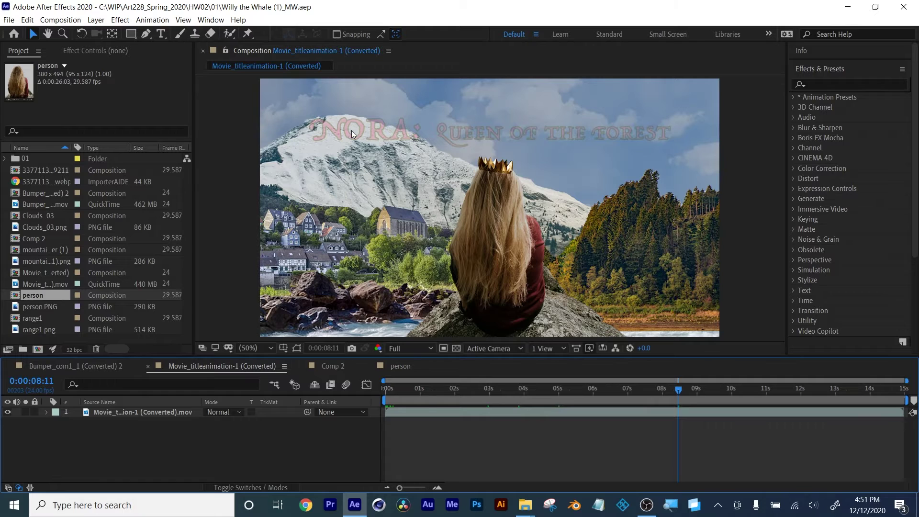
pyautogui.moveTo(391, 389); pyautogui.dragTo(421, 389)
# - Create a new composition, Comp 3, with default settings
pyautogui.click(323, 363)
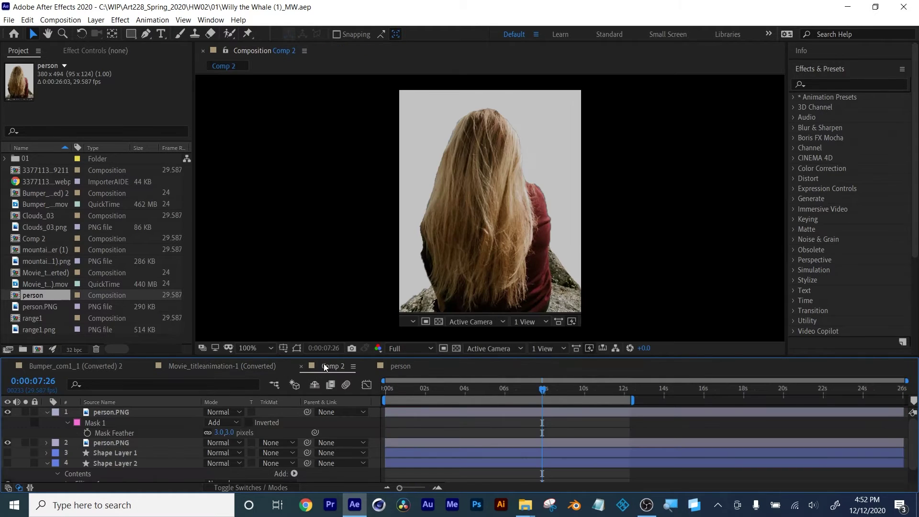
pyautogui.hotkey('ctrl', 'n')
pyautogui.click(607, 362)
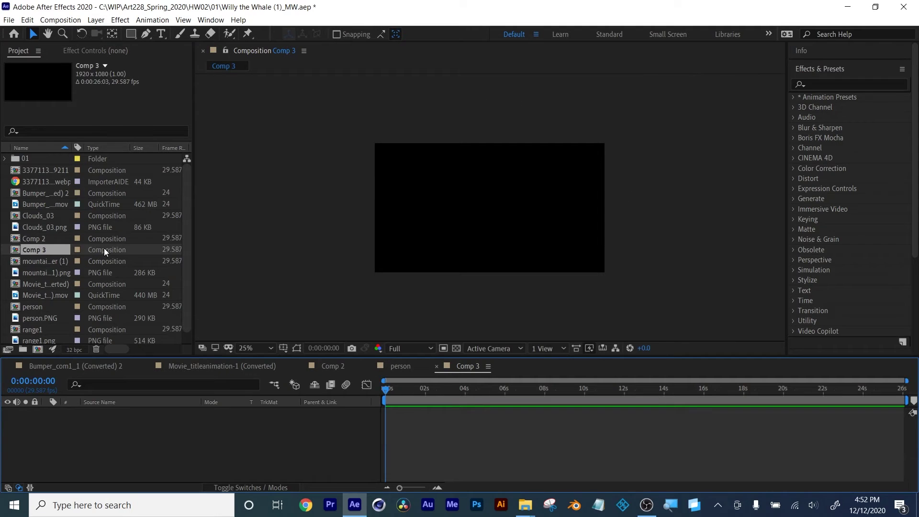
# - Add the webp, Clouds_03.png, mountain range and range1.png images to Comp 3, webp on top
pyautogui.click(27, 171)
pyautogui.click(30, 182)
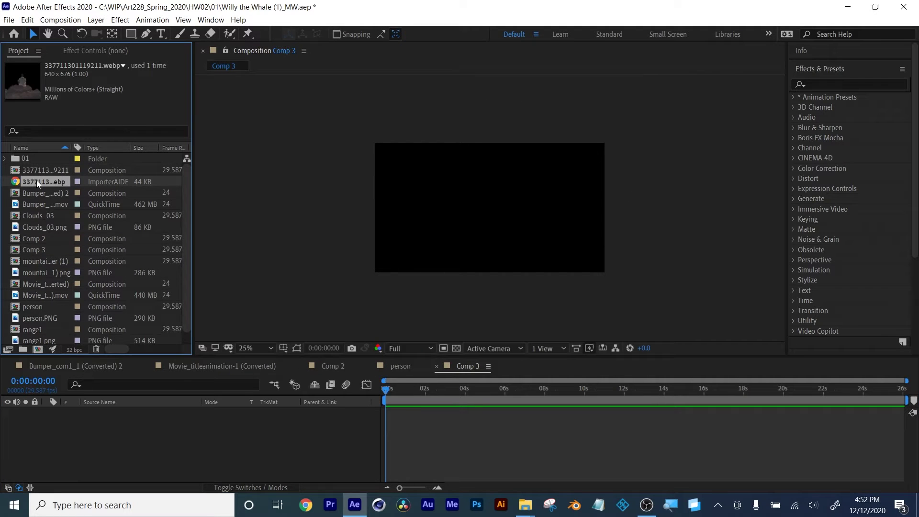
pyautogui.moveTo(75, 391); pyautogui.dragTo(76, 424)
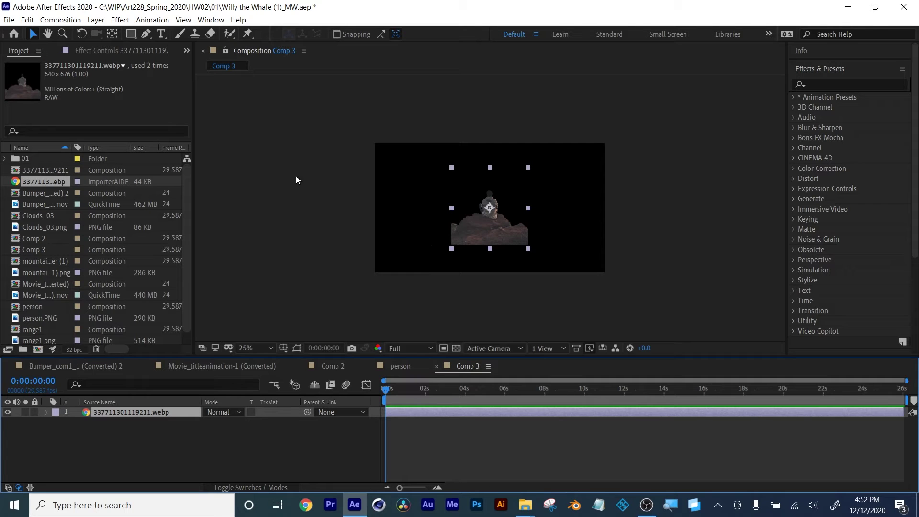
pyautogui.click(38, 204)
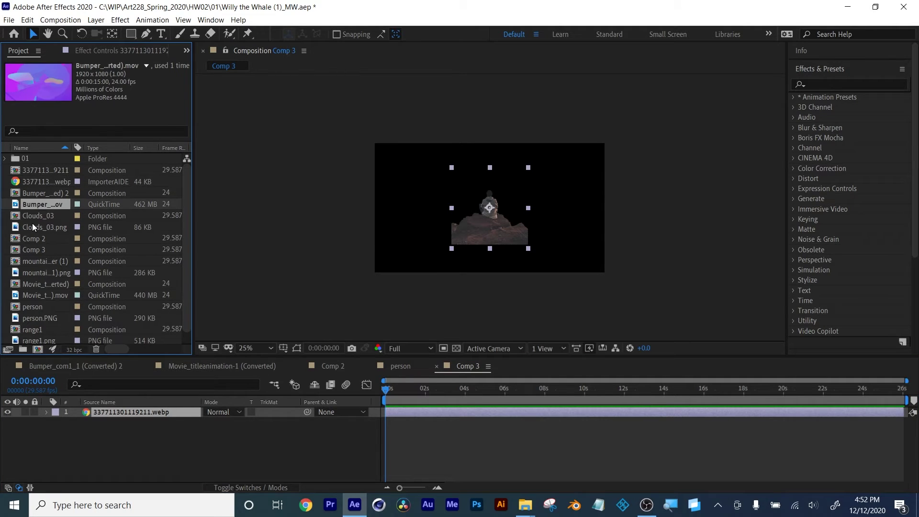
pyautogui.moveTo(33, 225); pyautogui.dragTo(80, 408)
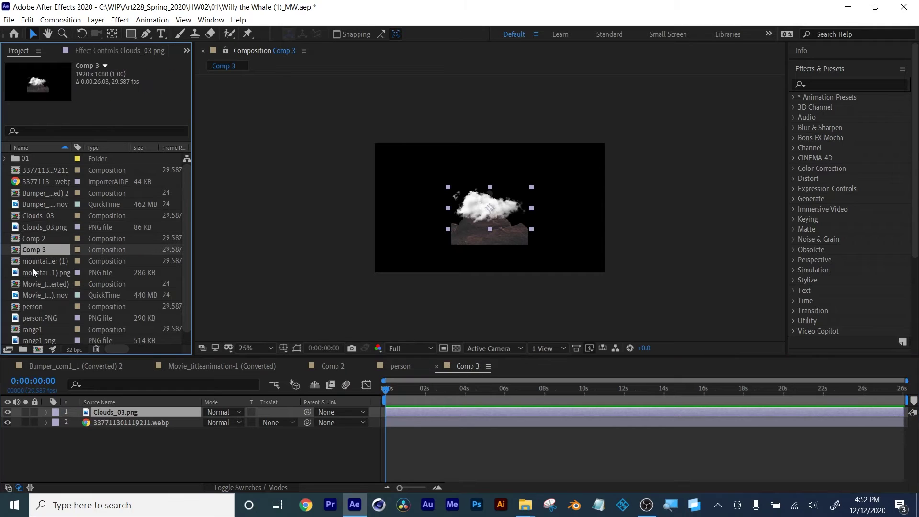
pyautogui.moveTo(33, 271); pyautogui.dragTo(81, 411)
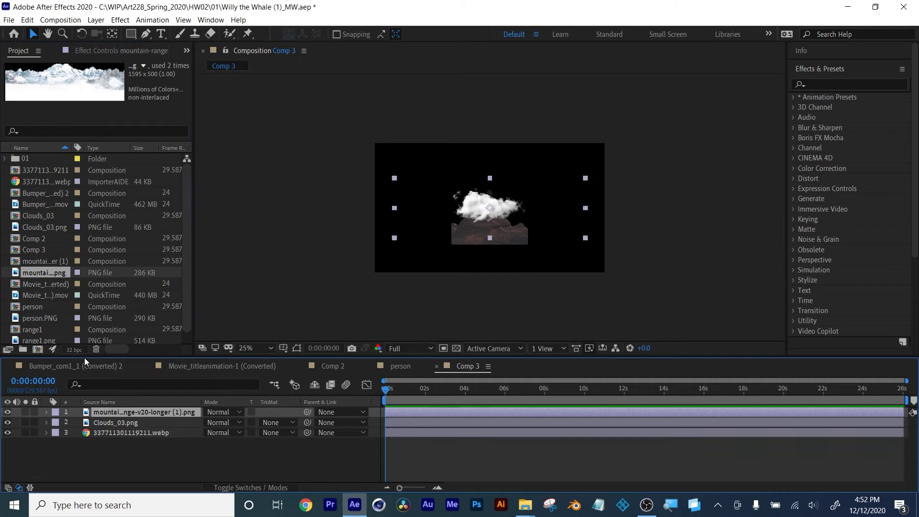
pyautogui.click(34, 296)
pyautogui.click(32, 317)
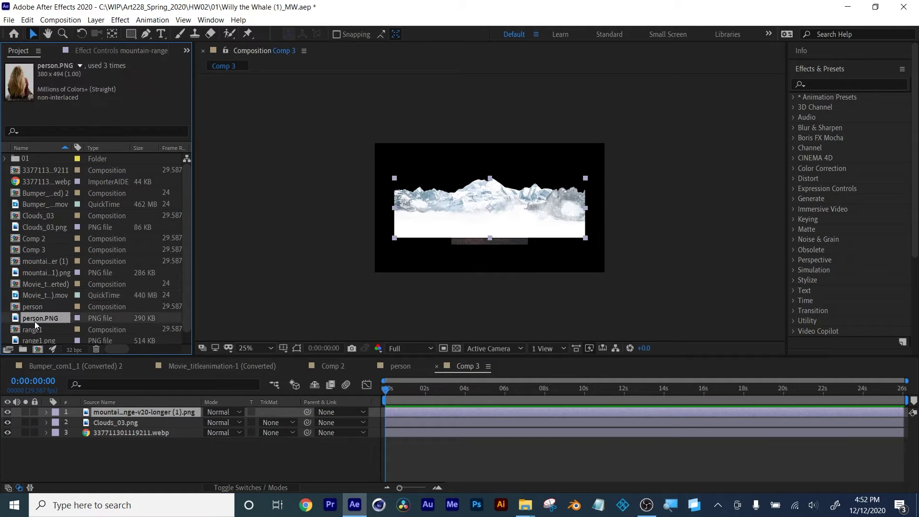
pyautogui.scroll(-1, 34, 321)
pyautogui.moveTo(31, 328); pyautogui.dragTo(85, 412)
pyautogui.moveTo(111, 445); pyautogui.dragTo(113, 412)
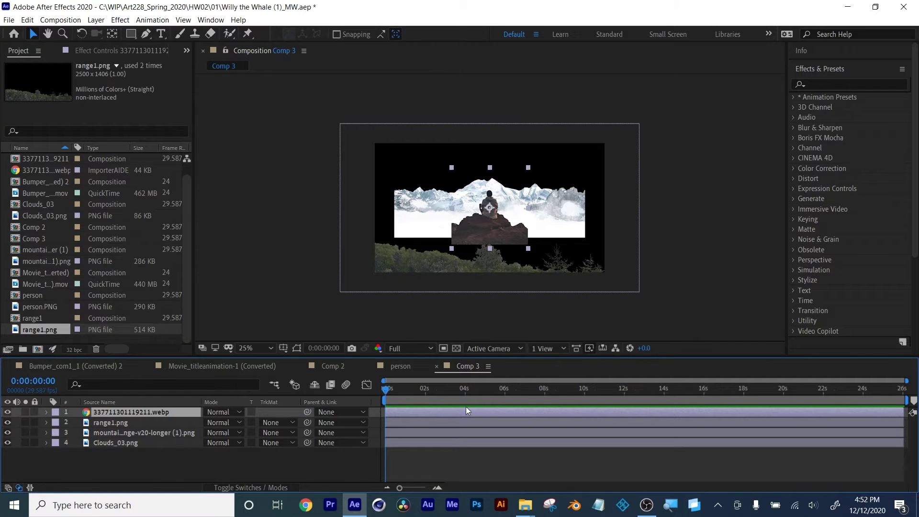
# - Enable the 3D Layer switch on all four layers and set the viewer zoom to 50%
pyautogui.click(250, 487)
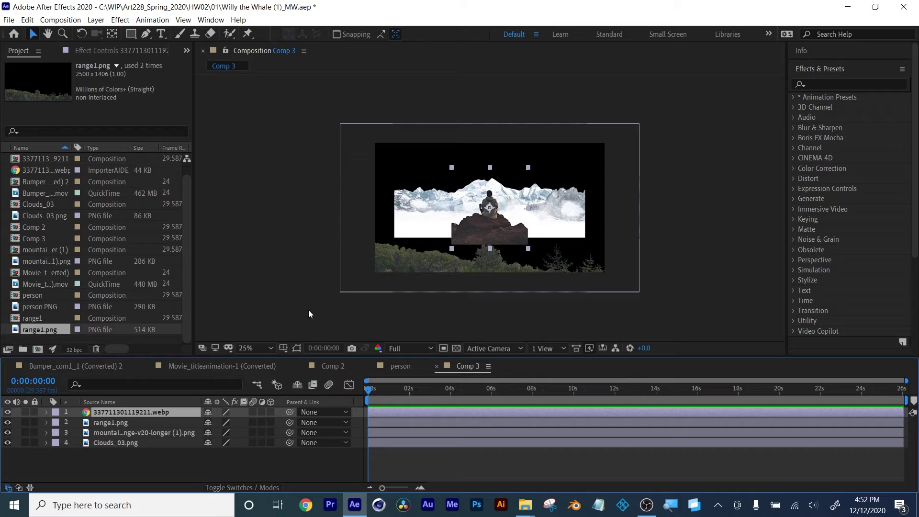
pyautogui.click(231, 487)
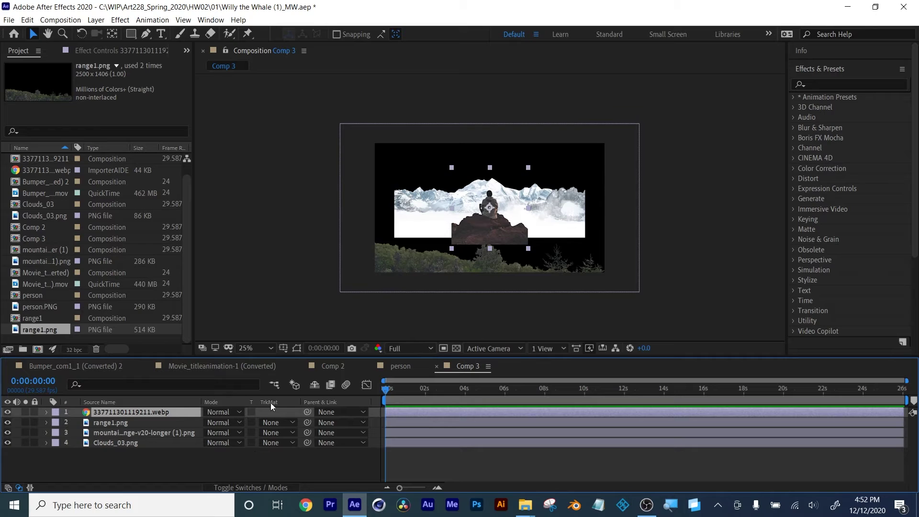
pyautogui.click(242, 486)
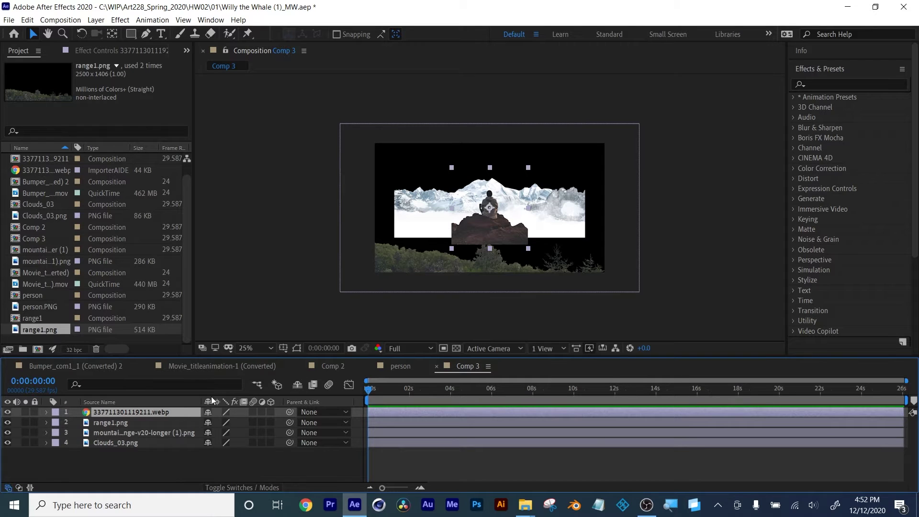
pyautogui.click(271, 412)
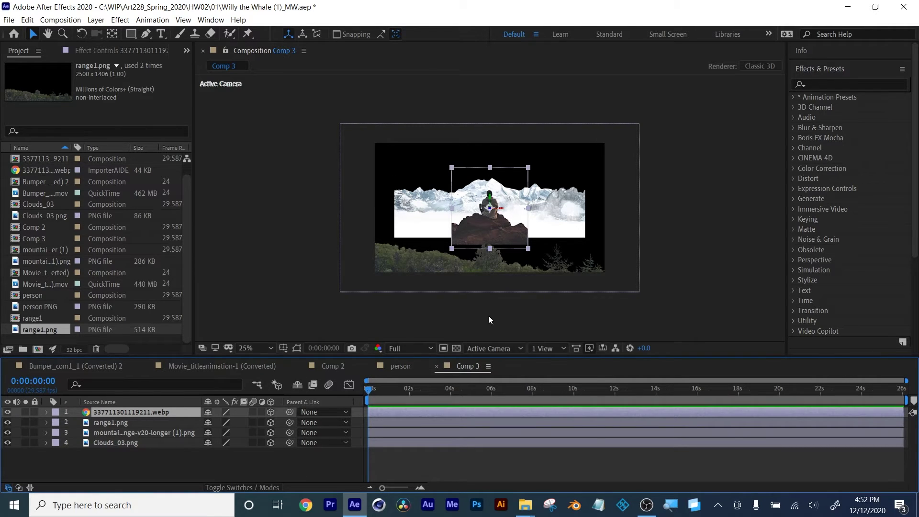
pyautogui.press(',')
pyautogui.press('.')
pyautogui.press('.')
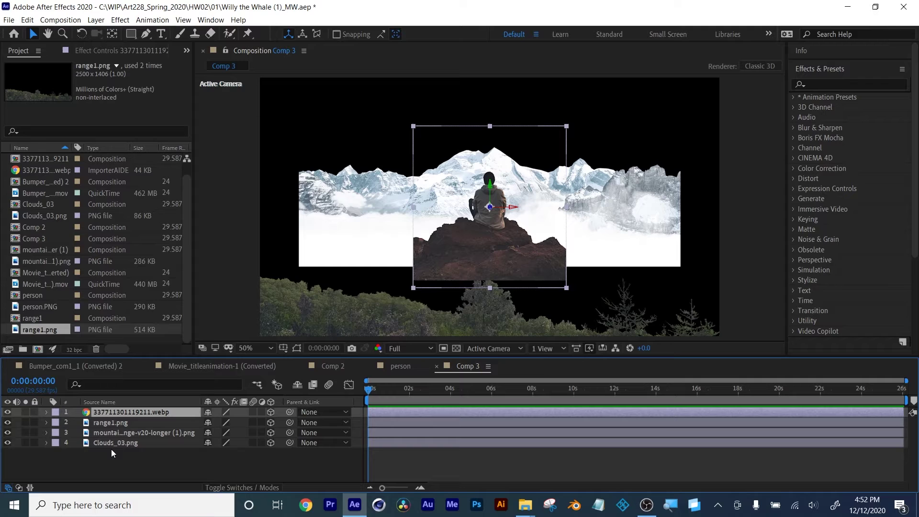
# - Lower the webp person-on-rock layer along Y to Position 960, 832, 0
pyautogui.hotkey('ctrl', 'a')
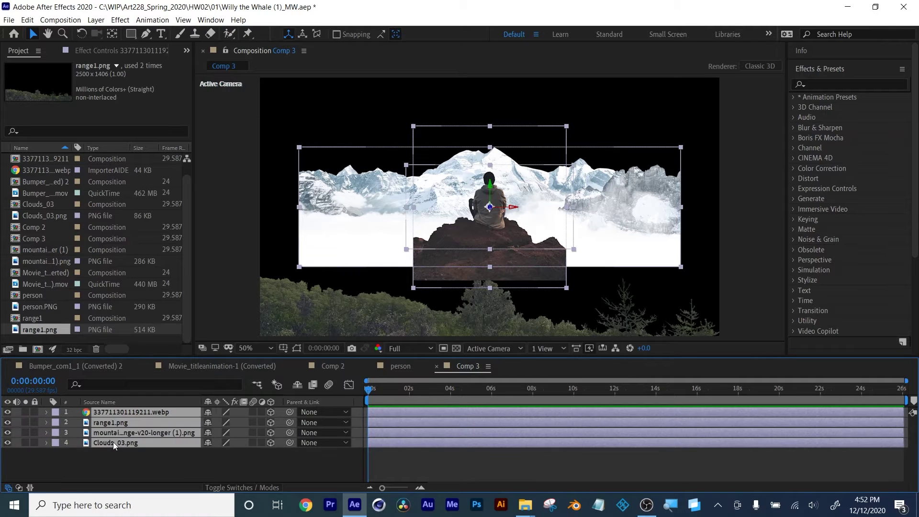
pyautogui.press('p')
pyautogui.click(154, 422)
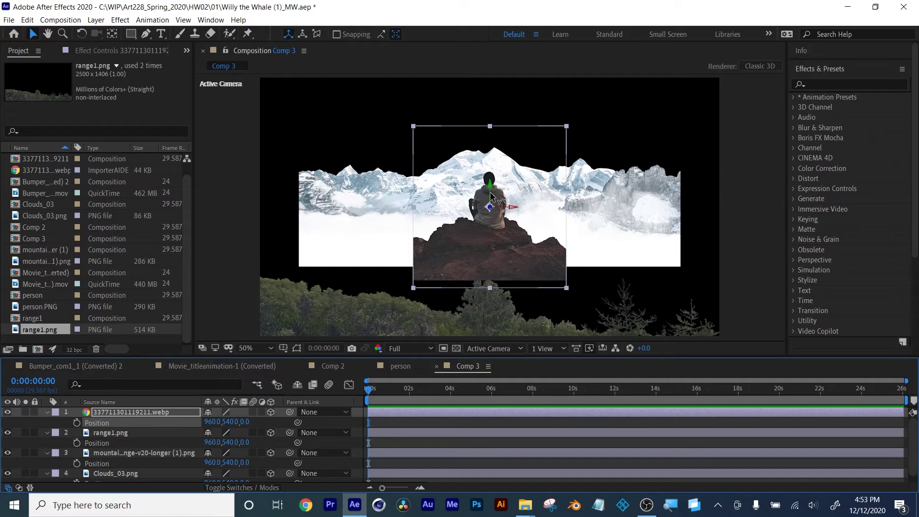
pyautogui.moveTo(490, 186); pyautogui.dragTo(490, 248)
pyautogui.press(',')
pyautogui.press(',')
pyautogui.press(',')
pyautogui.press(',')
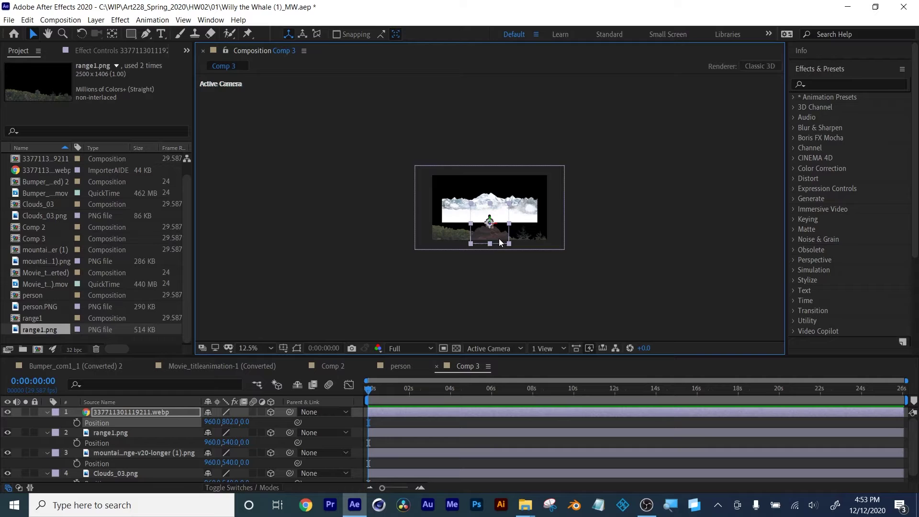
pyautogui.press('.')
pyautogui.press('.')
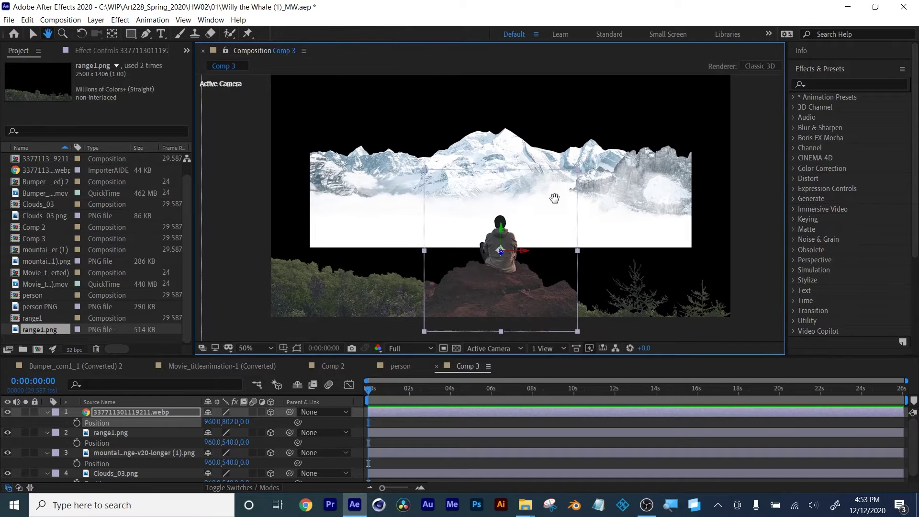
pyautogui.scroll(-2, 543, 211)
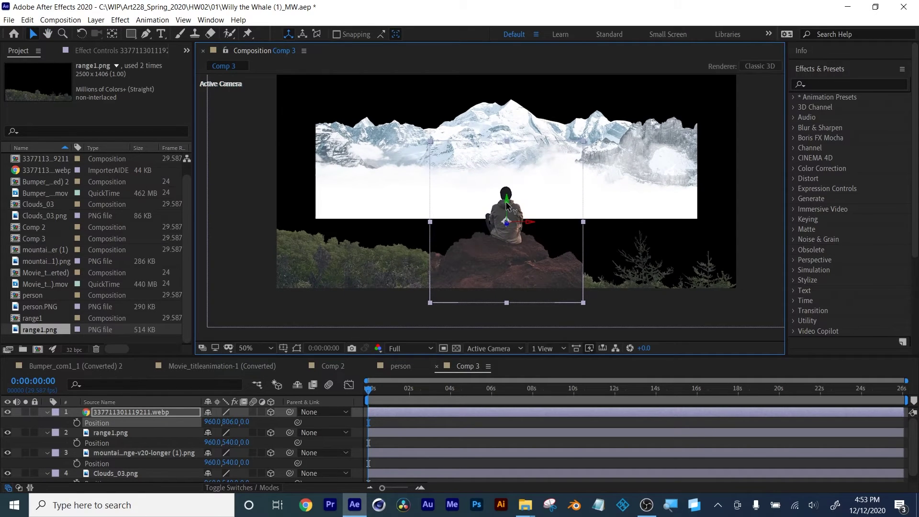
pyautogui.moveTo(507, 201); pyautogui.dragTo(507, 209)
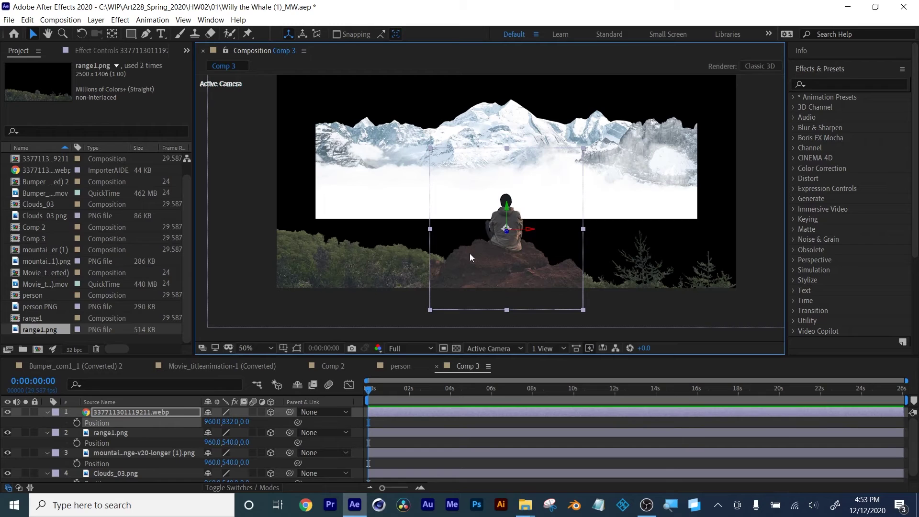
pyautogui.click(112, 436)
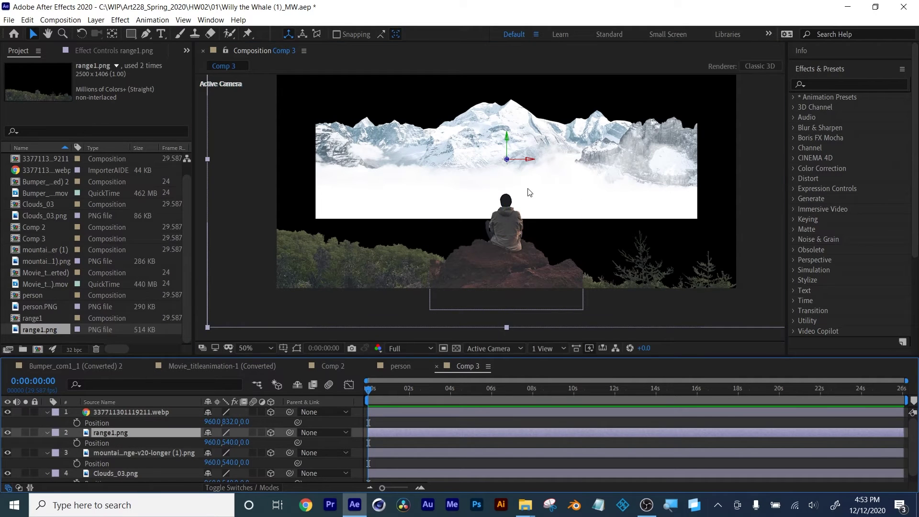
# - Push range1.png back to Z 1022, scale it to 129% and raise it to Y 487
pyautogui.scroll(-2, 530, 161)
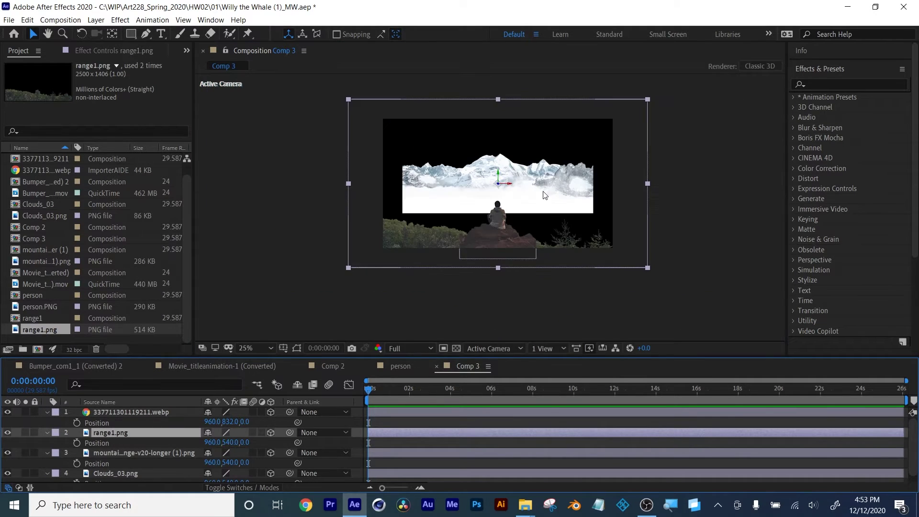
pyautogui.moveTo(244, 442)
pyautogui.mouseDown()
pyautogui.moveTo(718, 449)
pyautogui.moveTo(249, 445)
pyautogui.mouseUp()
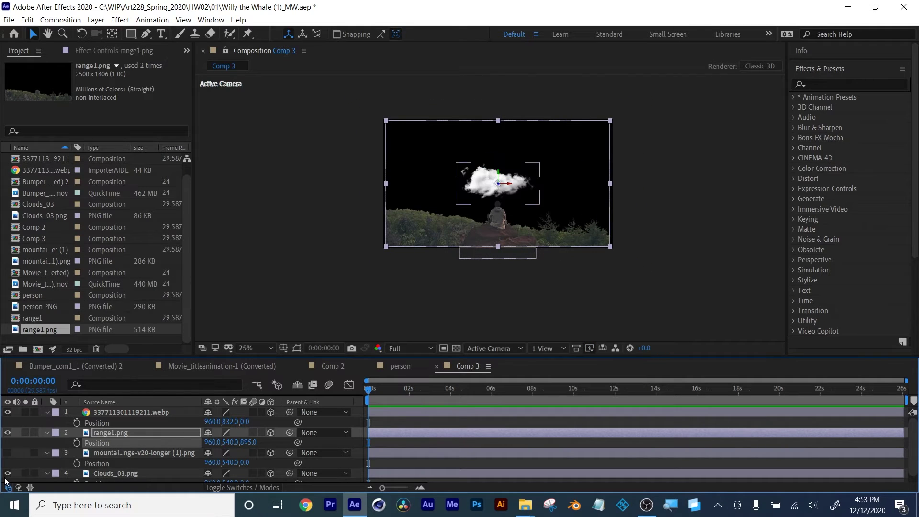
pyautogui.scroll(-1, 10, 465)
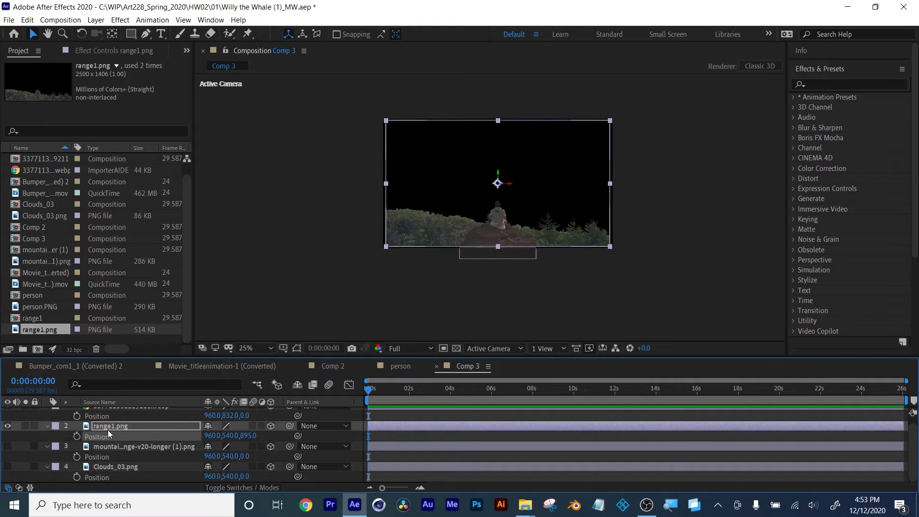
pyautogui.moveTo(249, 437); pyautogui.dragTo(310, 424)
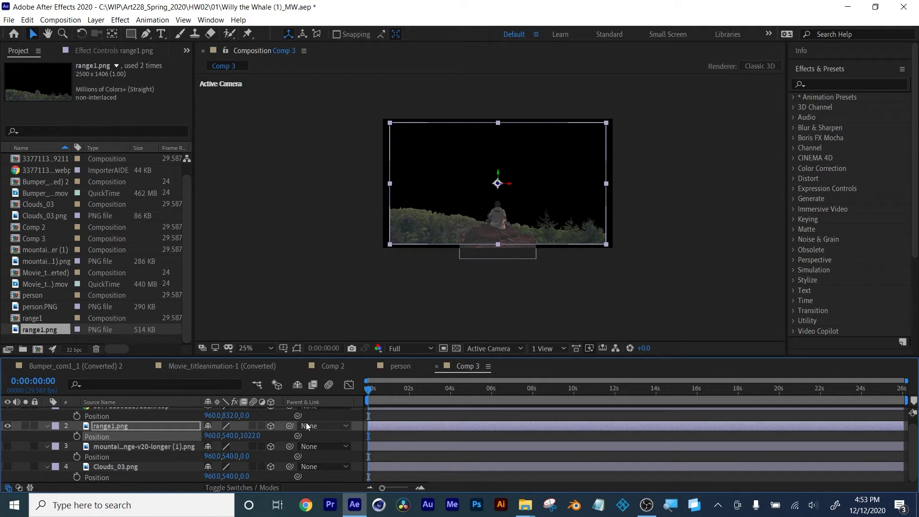
pyautogui.press('s')
pyautogui.moveTo(221, 436); pyautogui.dragTo(234, 436)
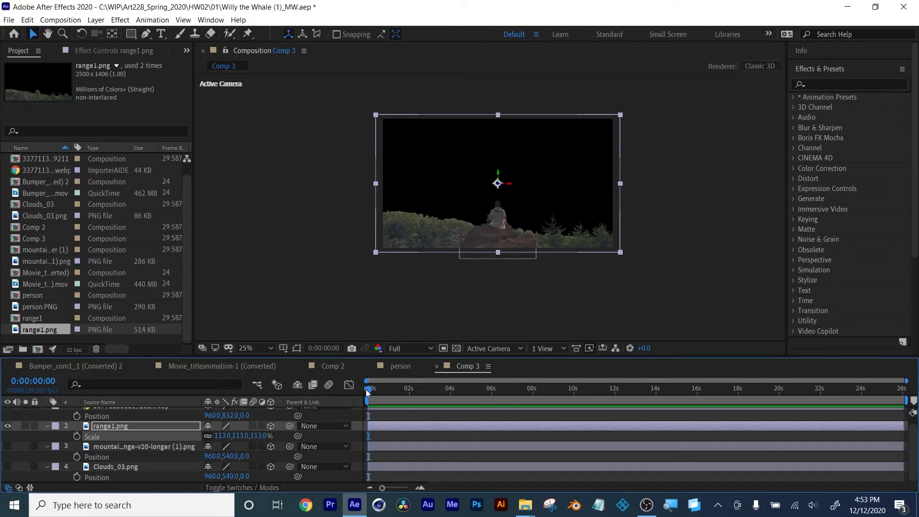
pyautogui.press('s')
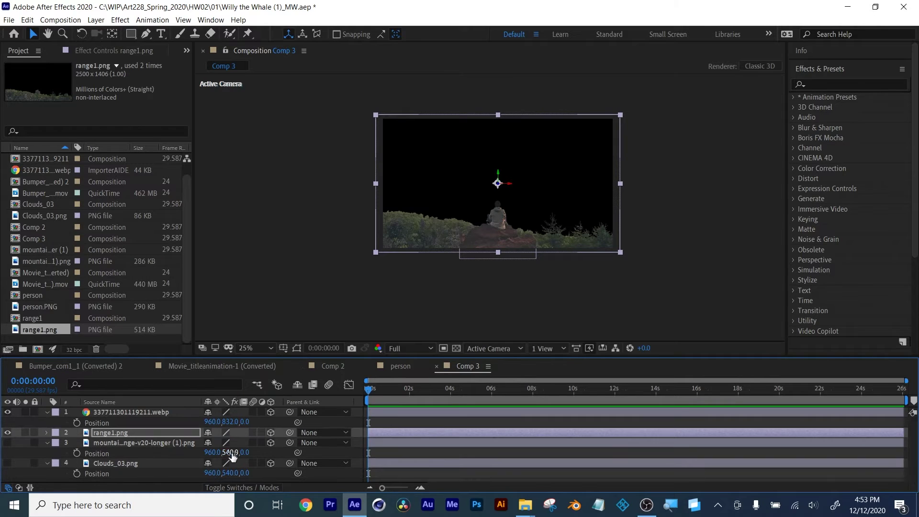
pyautogui.press('s')
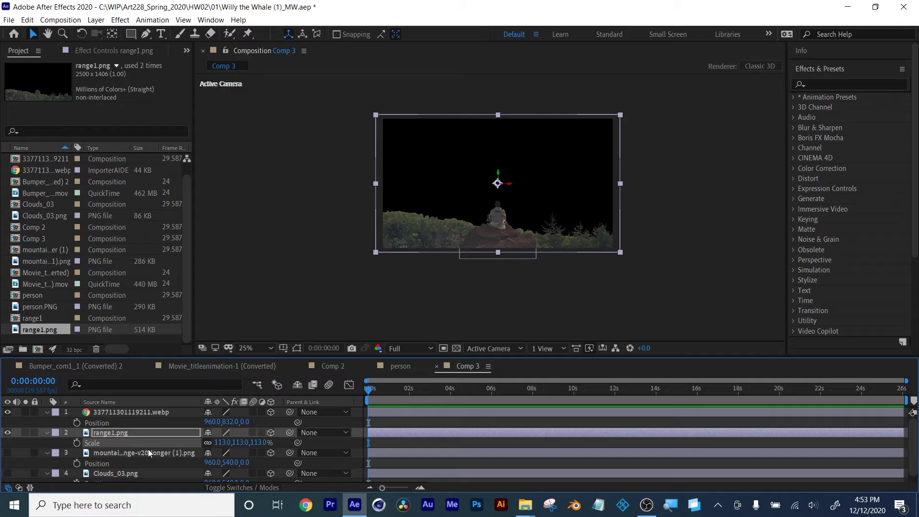
pyautogui.moveTo(223, 441); pyautogui.dragTo(230, 441)
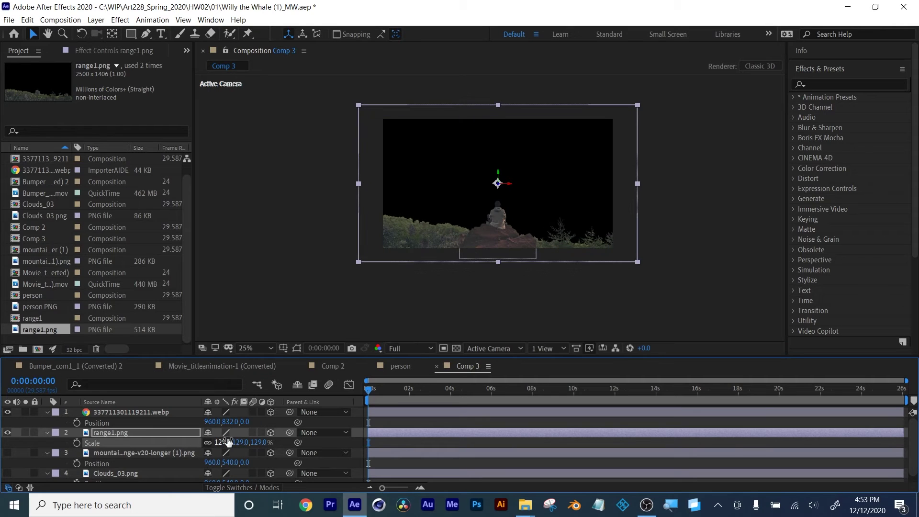
pyautogui.press('p')
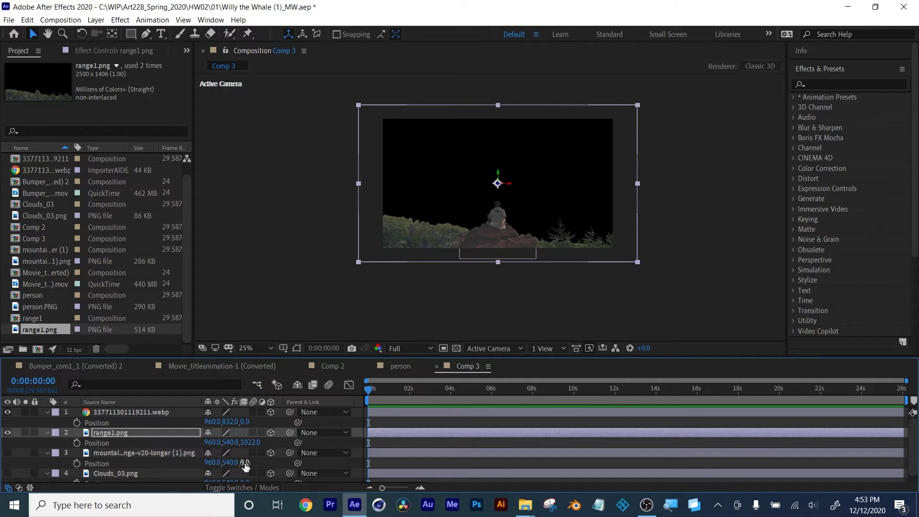
pyautogui.moveTo(224, 444); pyautogui.dragTo(211, 442)
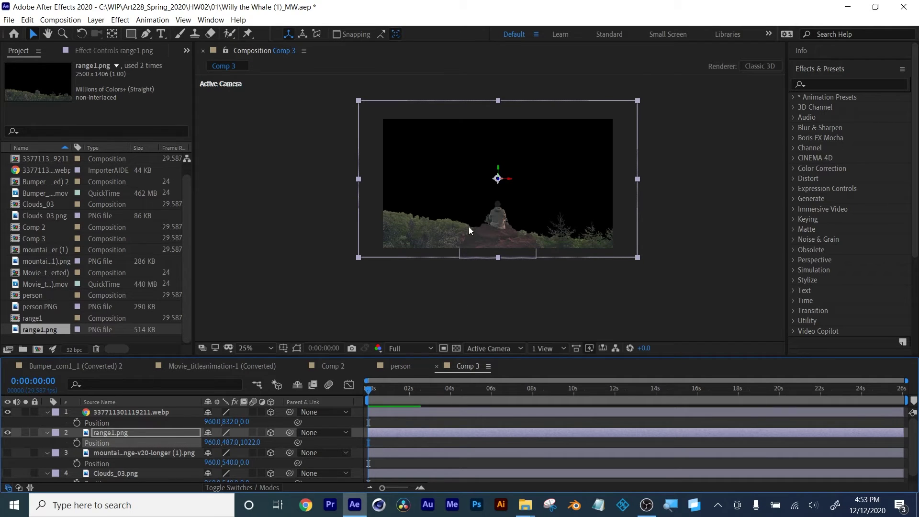
# - Move the 337711301119211.webp layer down to Y 868
pyautogui.click(495, 239)
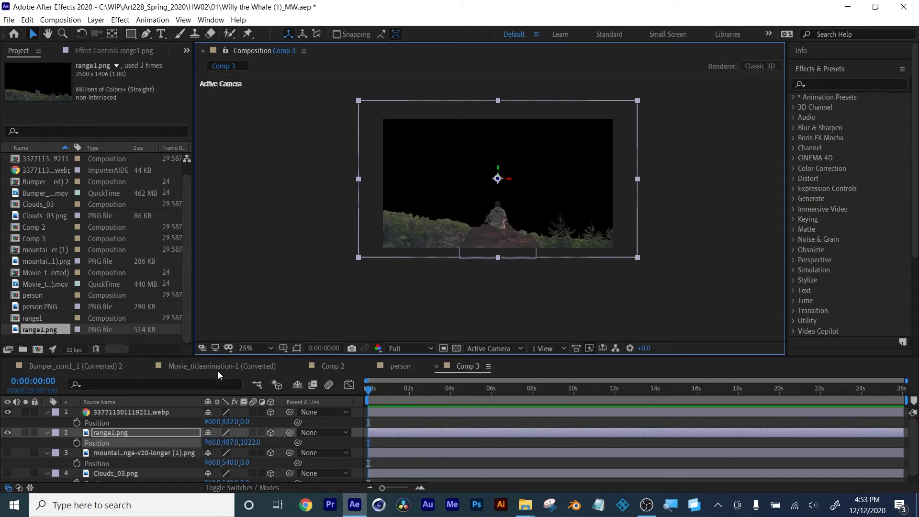
pyautogui.click(104, 413)
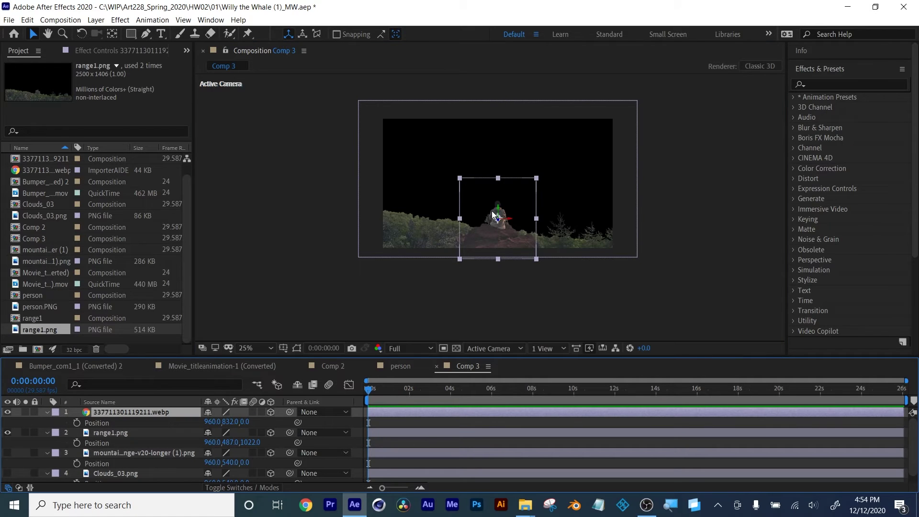
pyautogui.moveTo(498, 210); pyautogui.dragTo(499, 215)
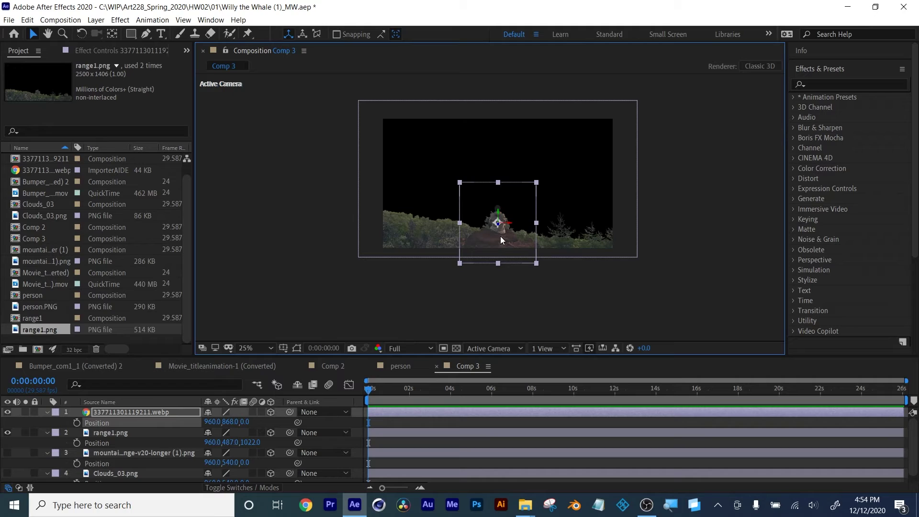
pyautogui.click(108, 433)
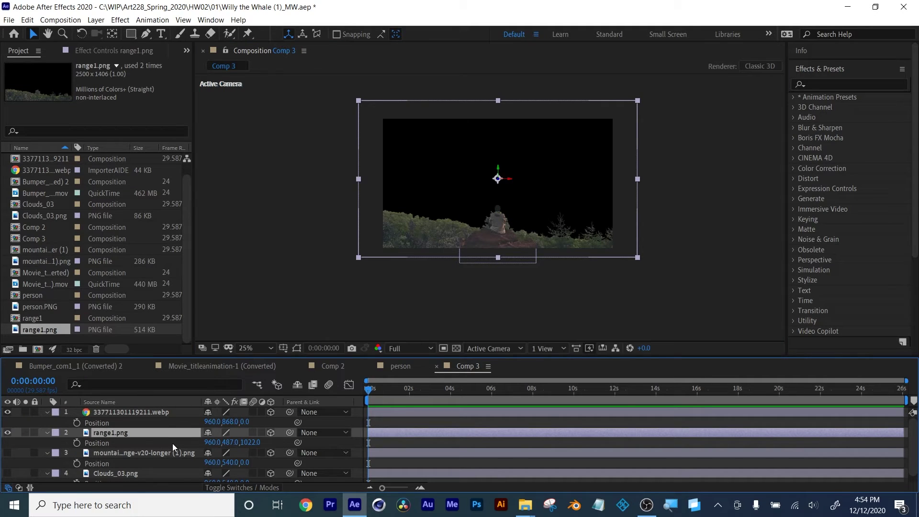
# - Make the mountain range layer visible and push it back to Position Z 2000
pyautogui.click(128, 454)
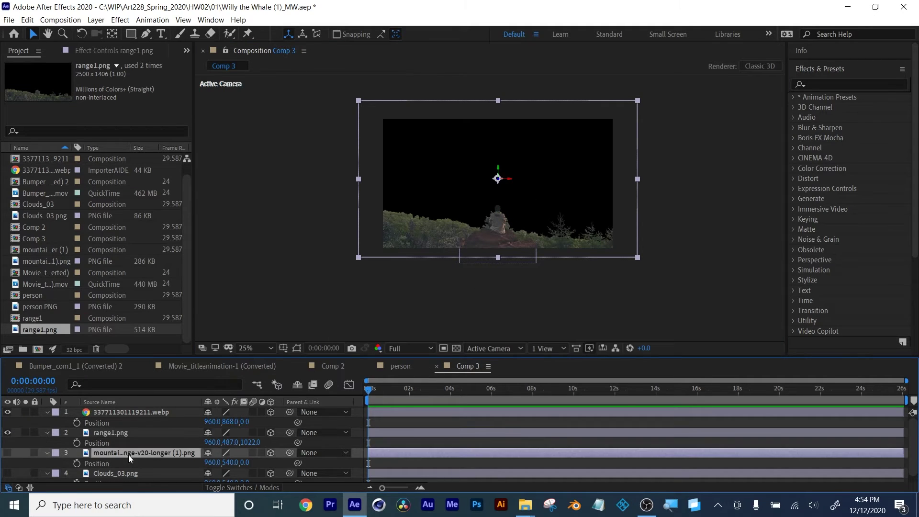
pyautogui.click(7, 461)
pyautogui.click(8, 454)
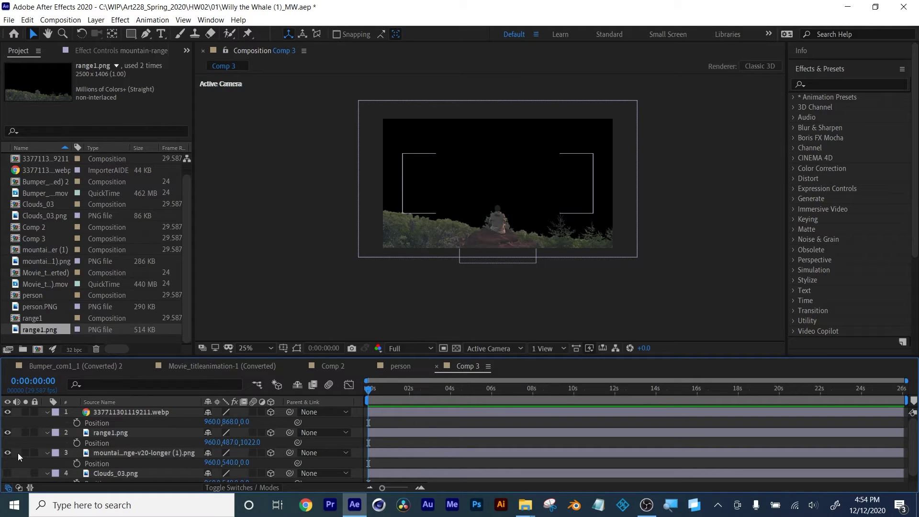
pyautogui.click(107, 457)
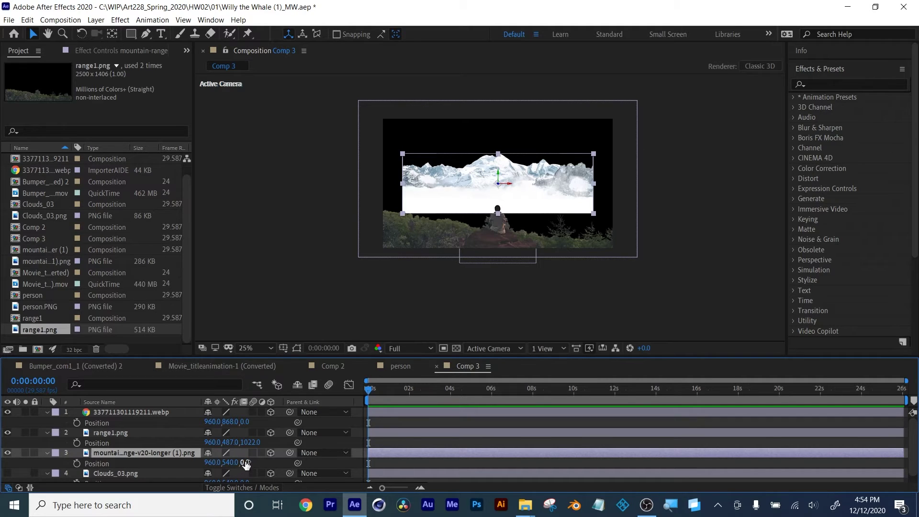
pyautogui.moveTo(245, 462); pyautogui.dragTo(848, 439)
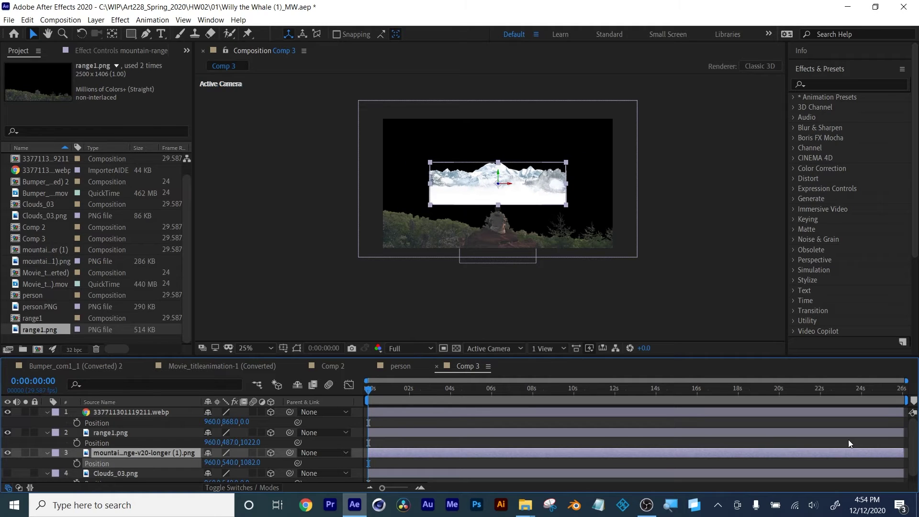
pyautogui.click(249, 462)
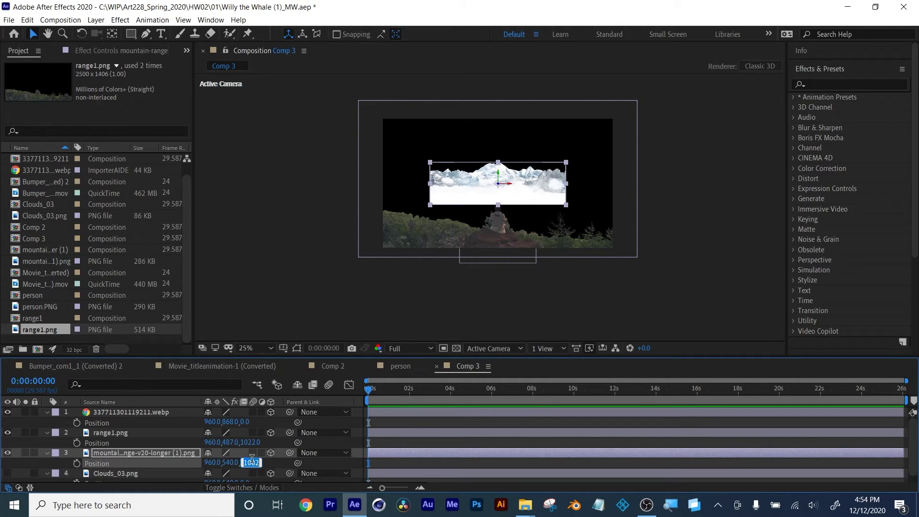
pyautogui.write('2000')
pyautogui.press('Return')
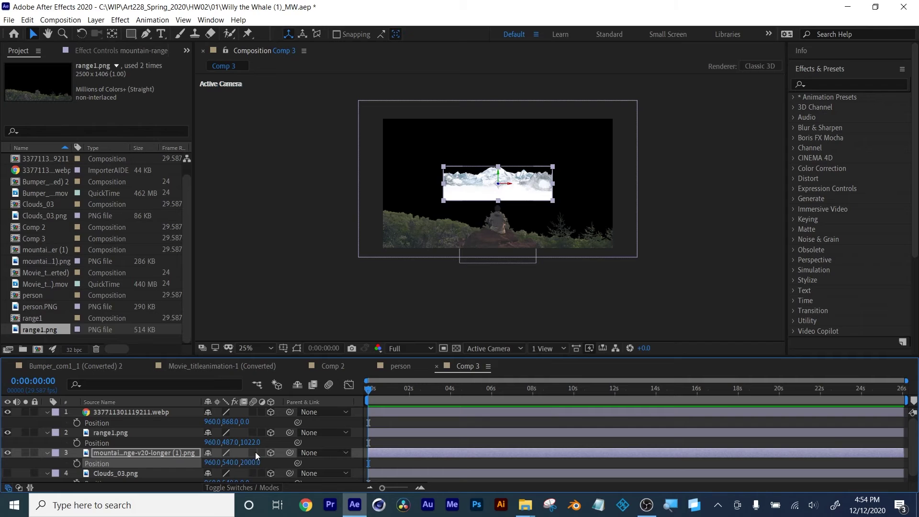
# - Scale the mountain layer to 336% and move it down in the frame
pyautogui.press('s')
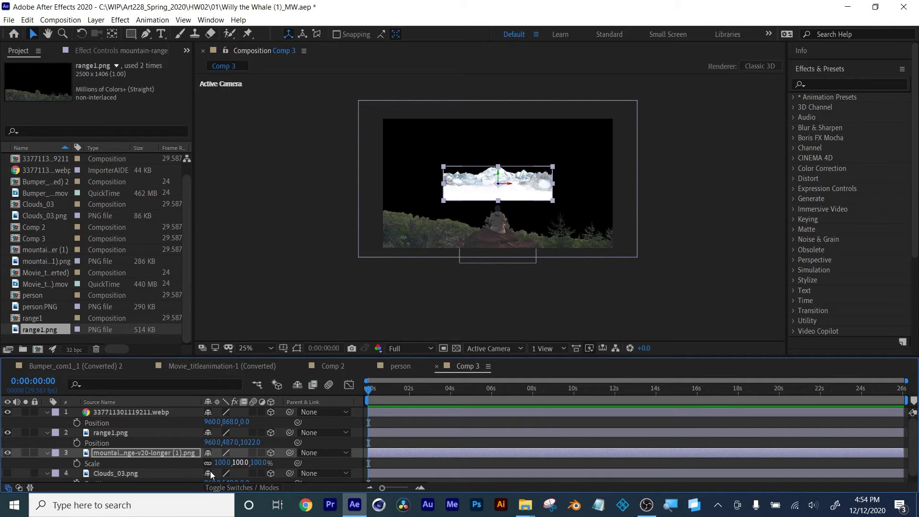
pyautogui.moveTo(222, 462); pyautogui.dragTo(354, 452)
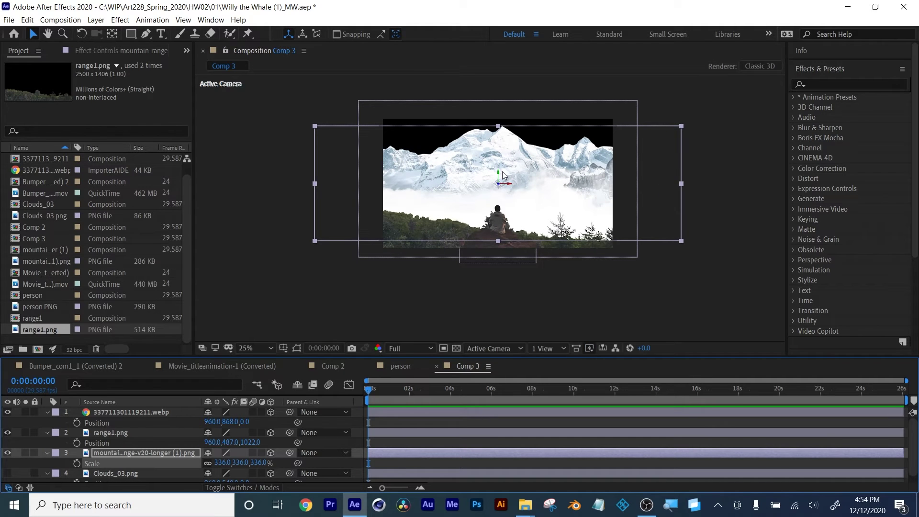
pyautogui.moveTo(499, 176); pyautogui.dragTo(502, 212)
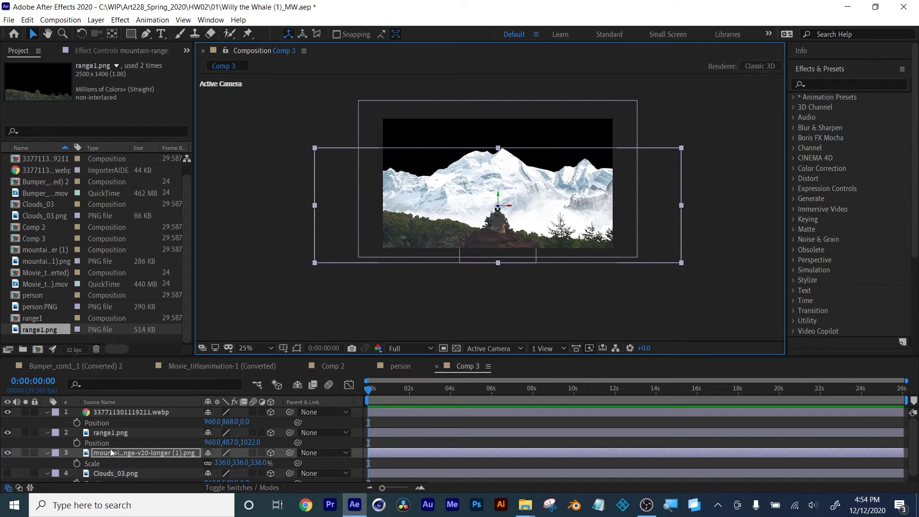
# - Turn on Clouds_03.png and set its Position Z to 500, giving 960, 540, 500
pyautogui.click(105, 474)
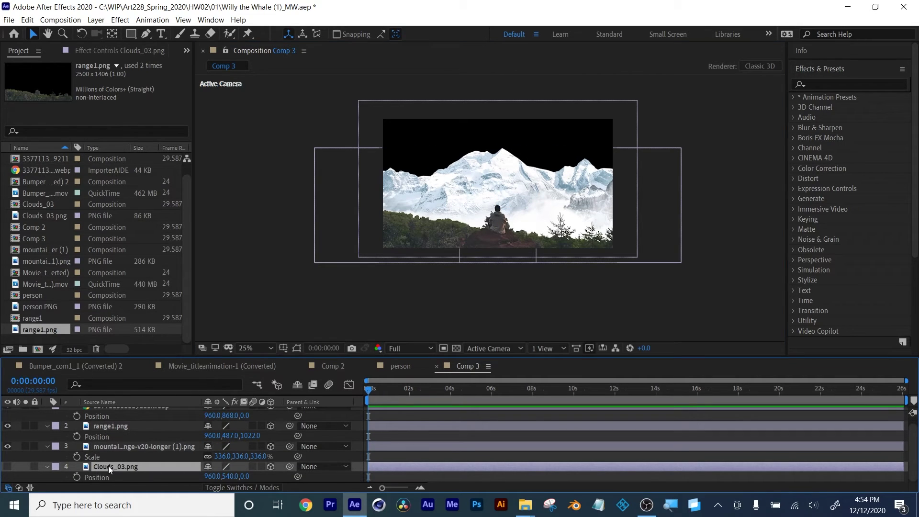
pyautogui.click(7, 467)
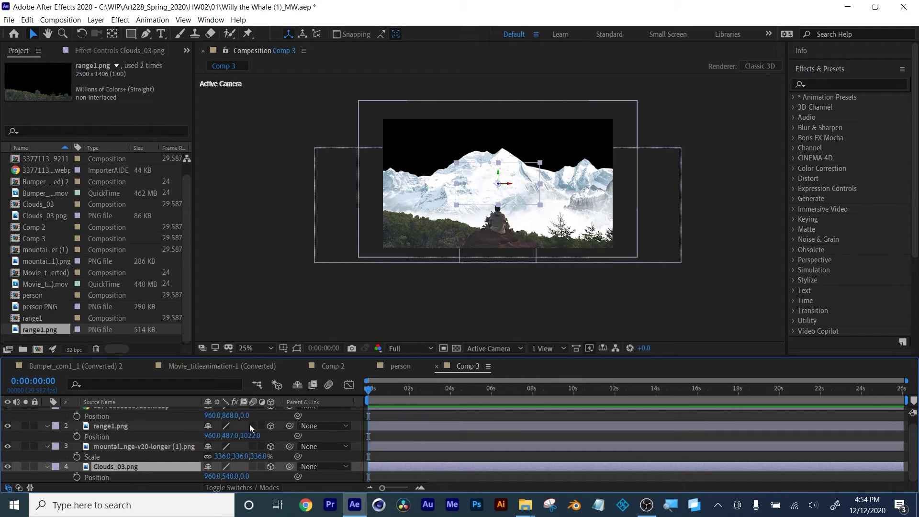
pyautogui.scroll(1, 249, 424)
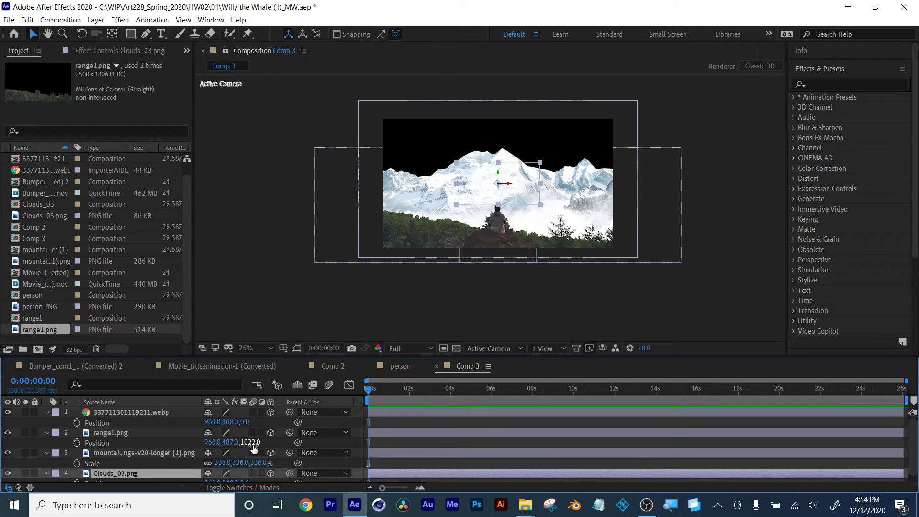
pyautogui.scroll(-1, 249, 444)
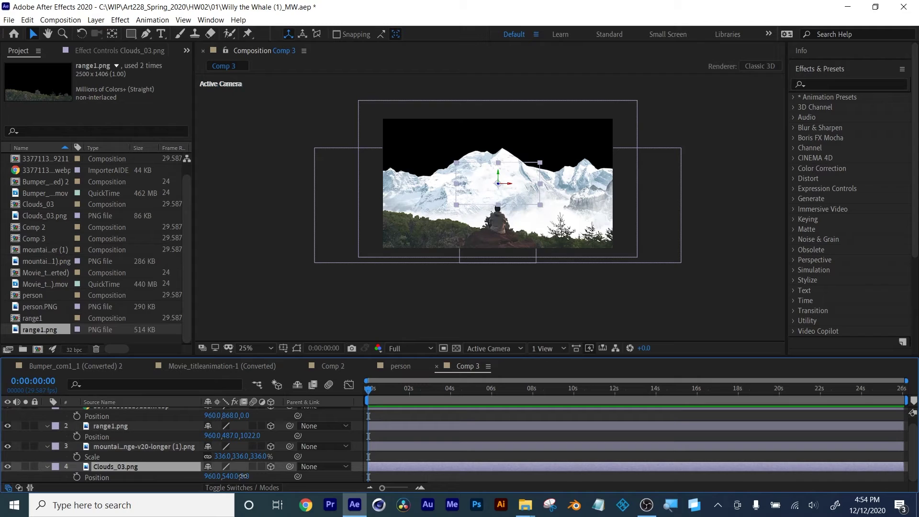
pyautogui.write('500')
pyautogui.press('Return')
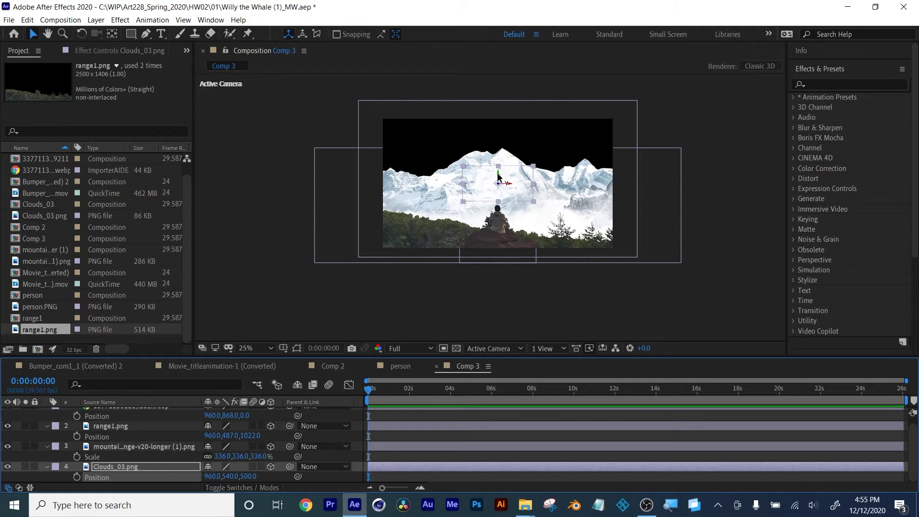
pyautogui.scroll(1, 115, 453)
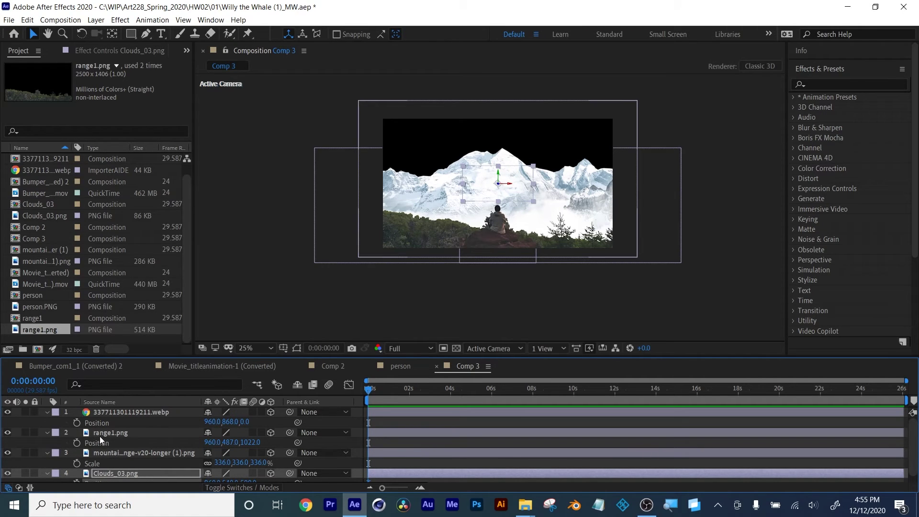
pyautogui.click(113, 433)
# - Apply a Tint effect to the mountain range layer, sampling a brownish Map White To colour
pyautogui.click(124, 452)
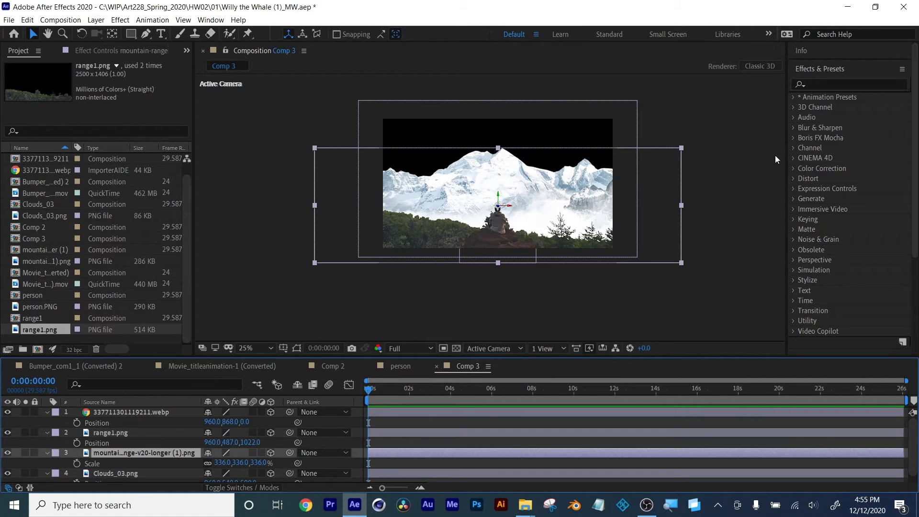
pyautogui.click(818, 86)
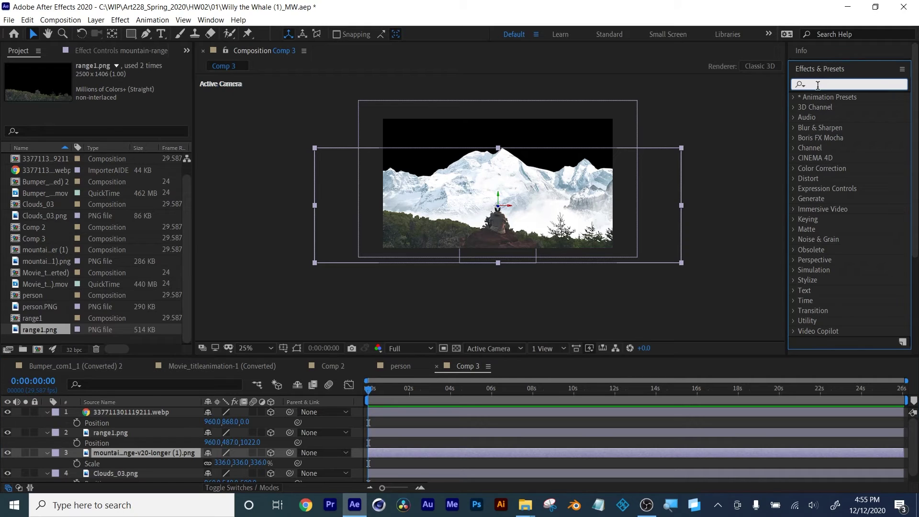
pyautogui.write('tint')
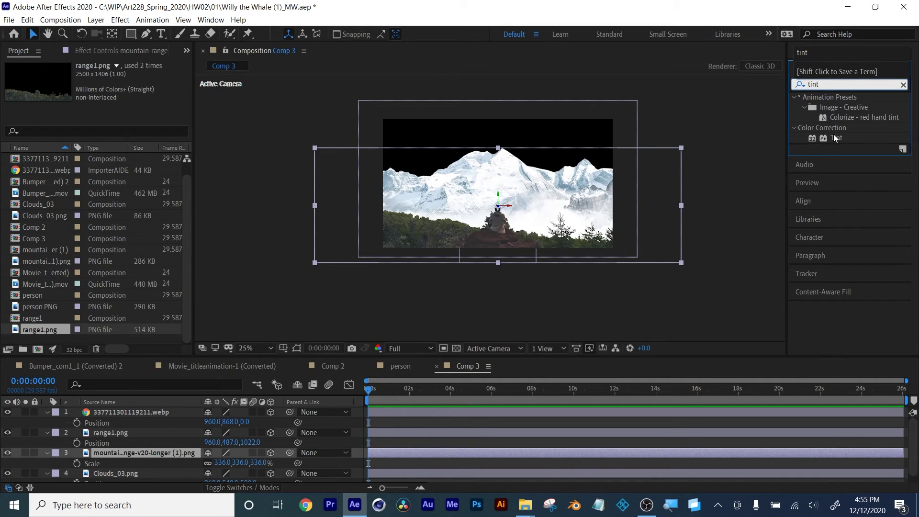
pyautogui.moveTo(834, 138); pyautogui.dragTo(432, 456)
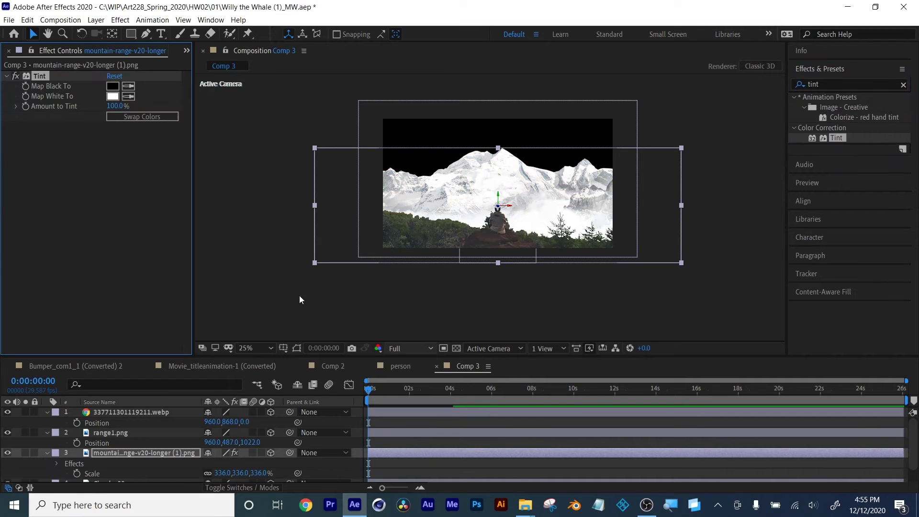
pyautogui.click(129, 96)
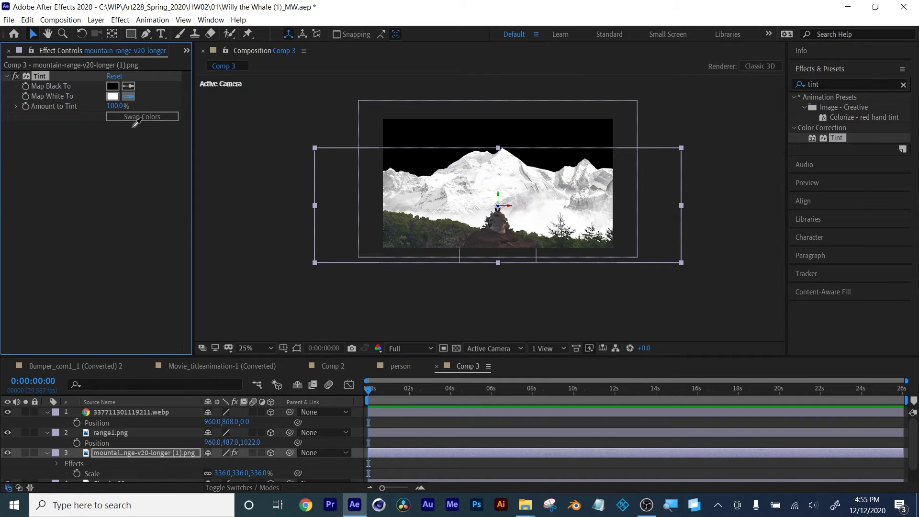
pyautogui.click(395, 220)
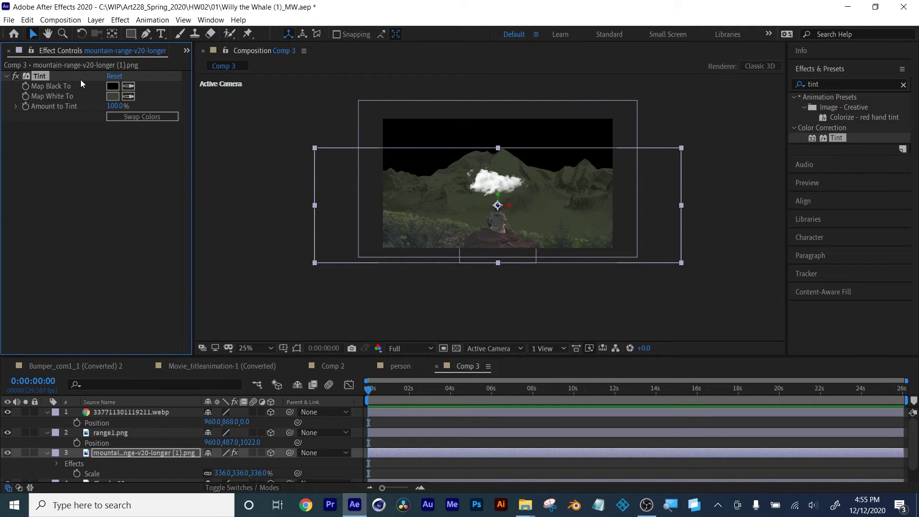
pyautogui.click(129, 96)
pyautogui.click(491, 239)
pyautogui.click(6, 77)
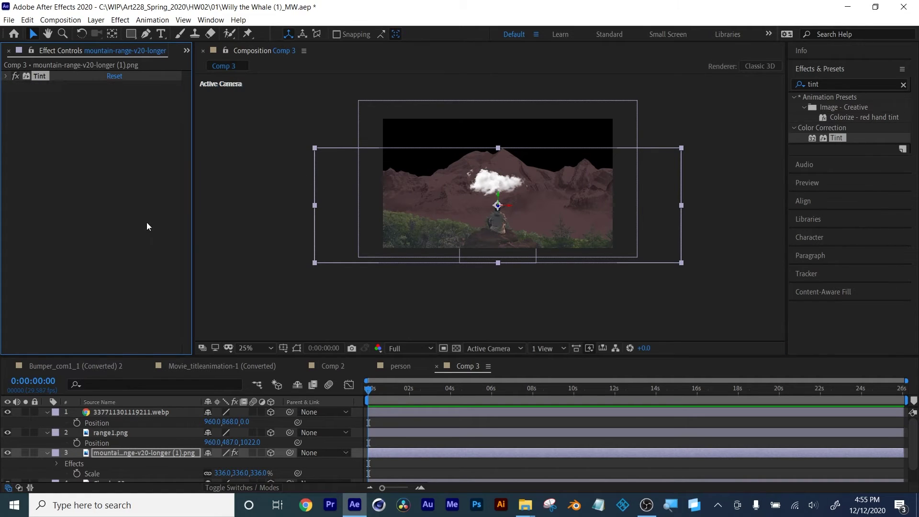
# - Check the layers' Position values, then deselect all and collapse every property row
pyautogui.click(282, 287)
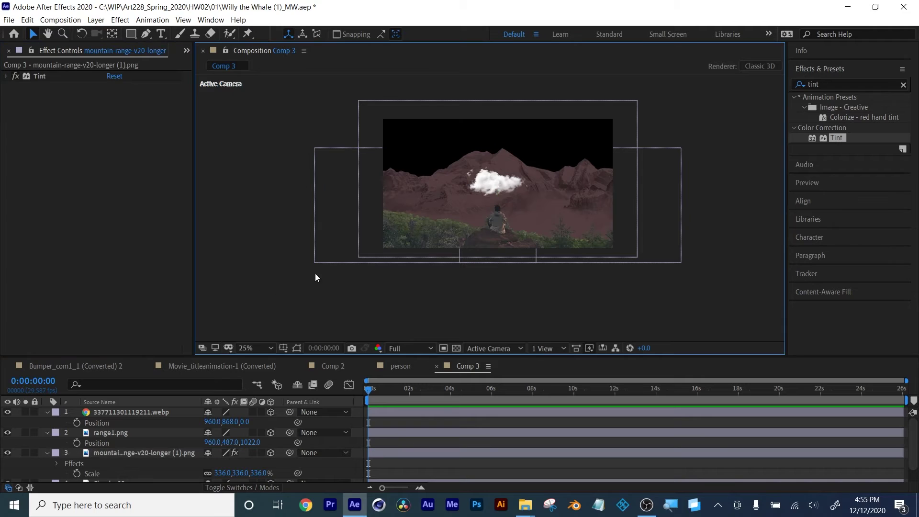
pyautogui.click(493, 184)
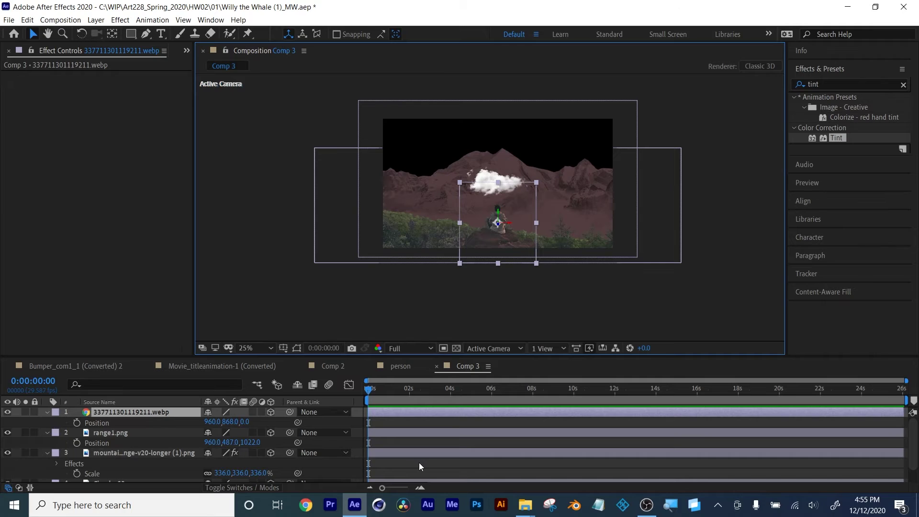
pyautogui.click(412, 451)
pyautogui.press('p')
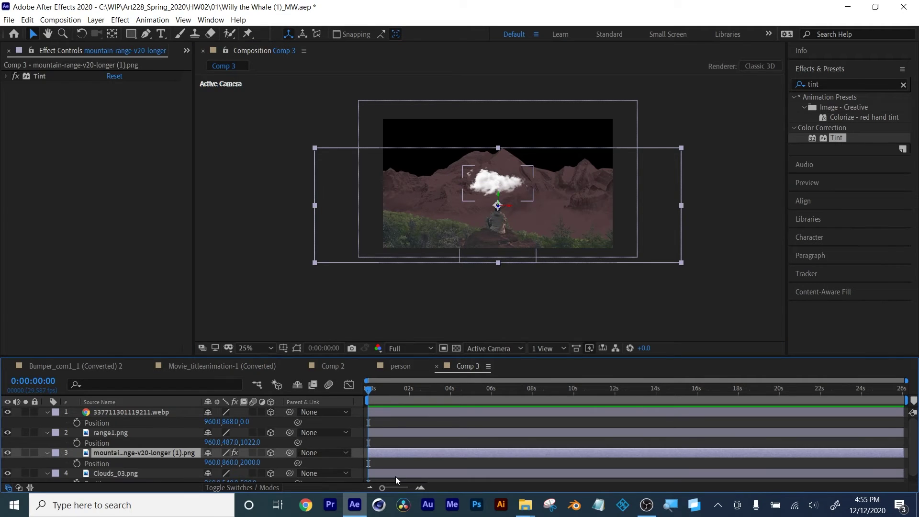
pyautogui.click(395, 474)
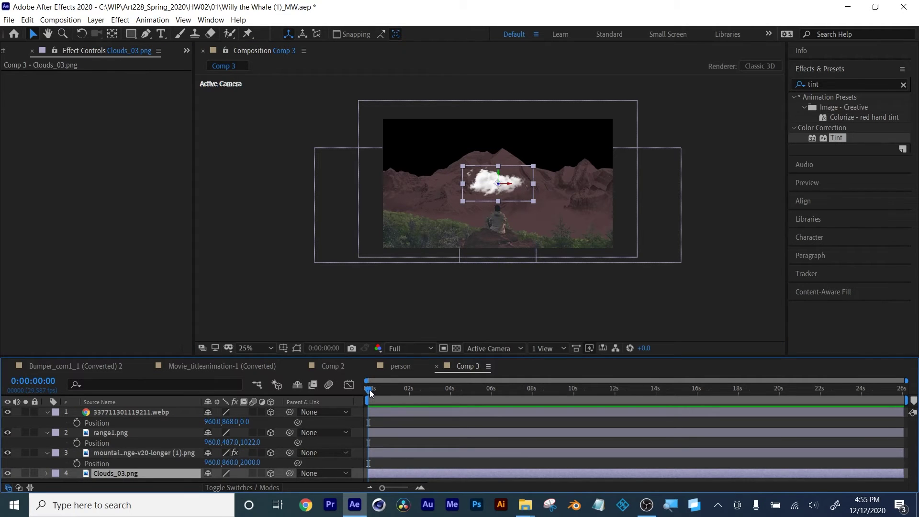
pyautogui.click(395, 418)
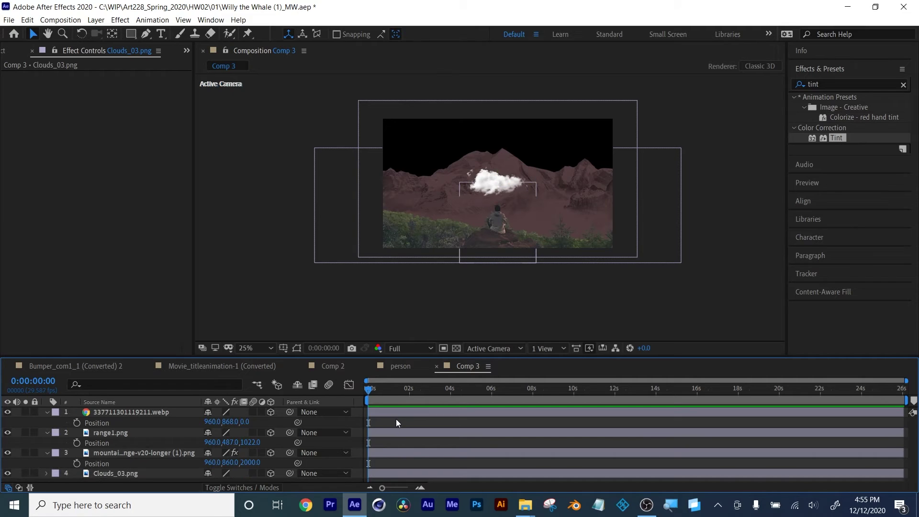
pyautogui.hotkey('ctrl', '`')
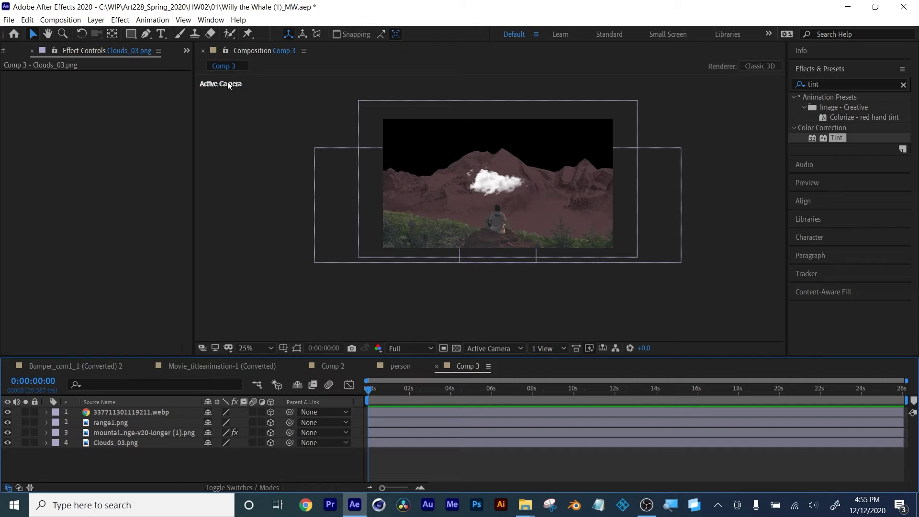
# - Add a 35mm Camera 1 layer and zoom the viewer to 50%
pyautogui.click(95, 19)
pyautogui.moveTo(117, 32)
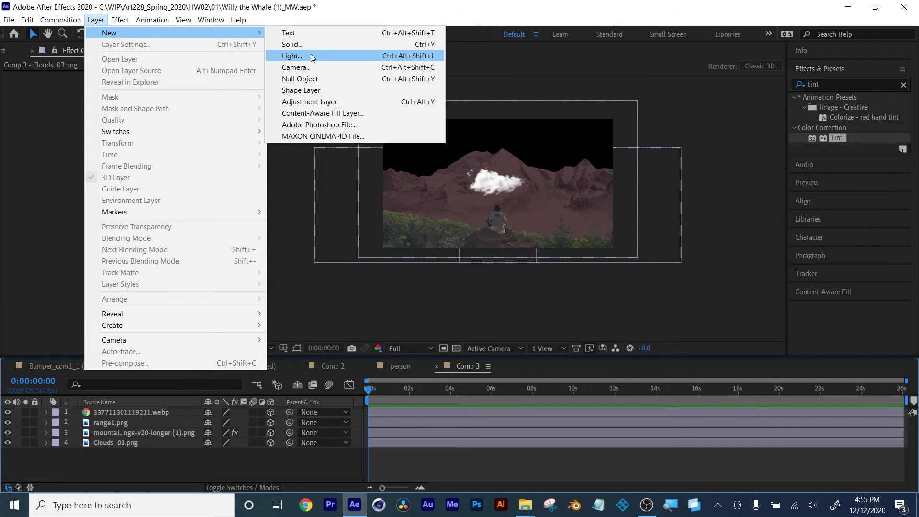
pyautogui.click(329, 68)
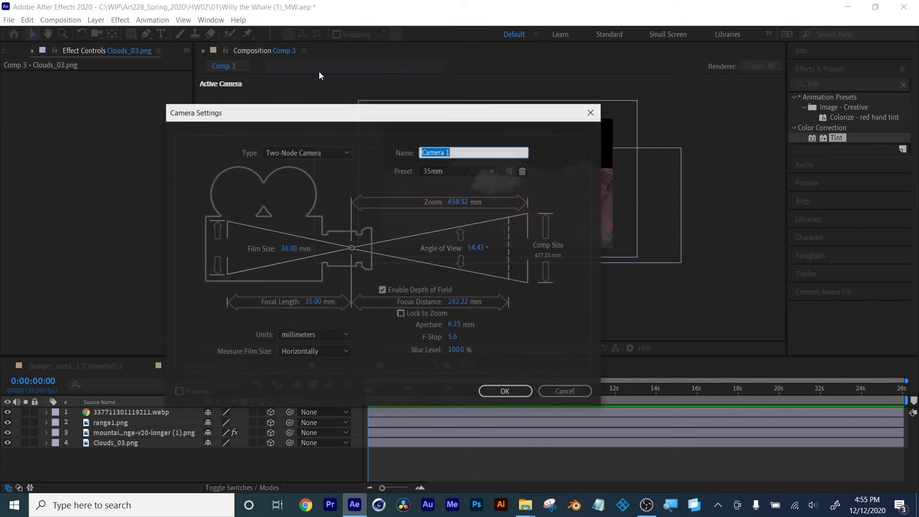
pyautogui.click(501, 391)
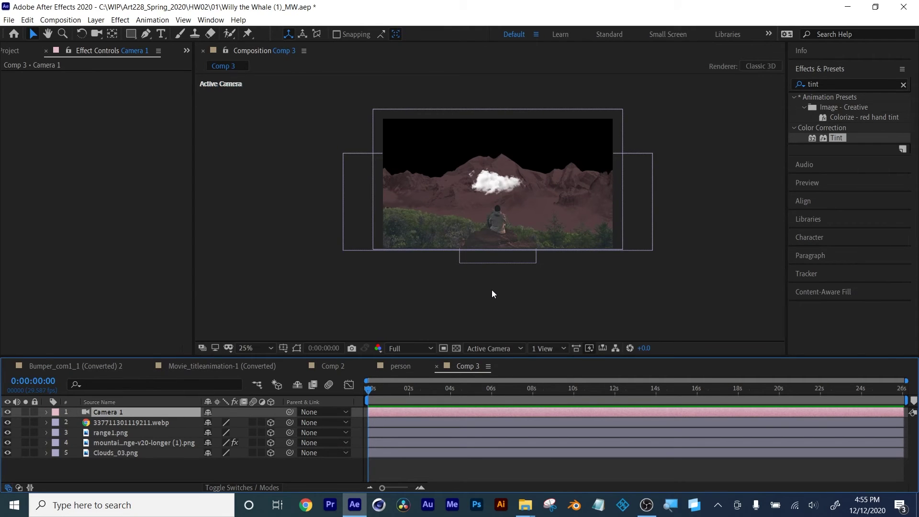
pyautogui.press('.')
pyautogui.moveTo(467, 208); pyautogui.dragTo(471, 239)
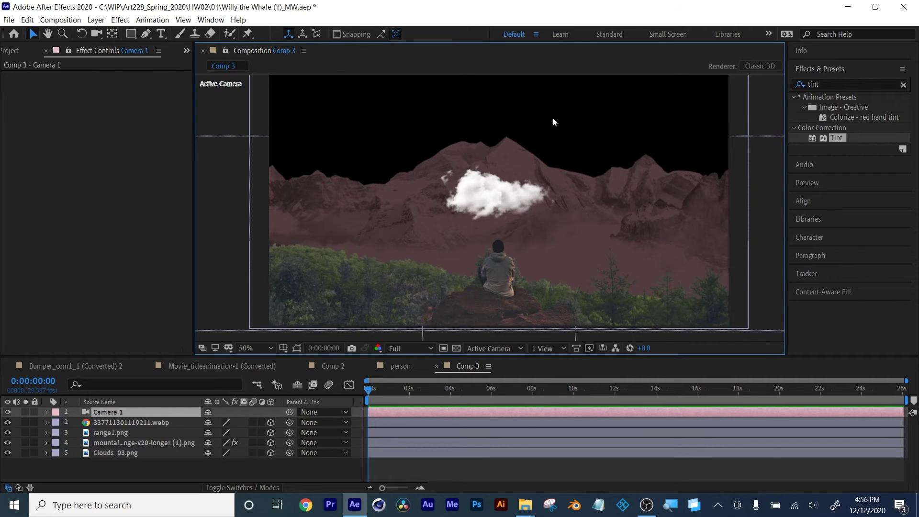
# - Show the Project panel and drag the sunset sky image into Comp 3
pyautogui.click(136, 466)
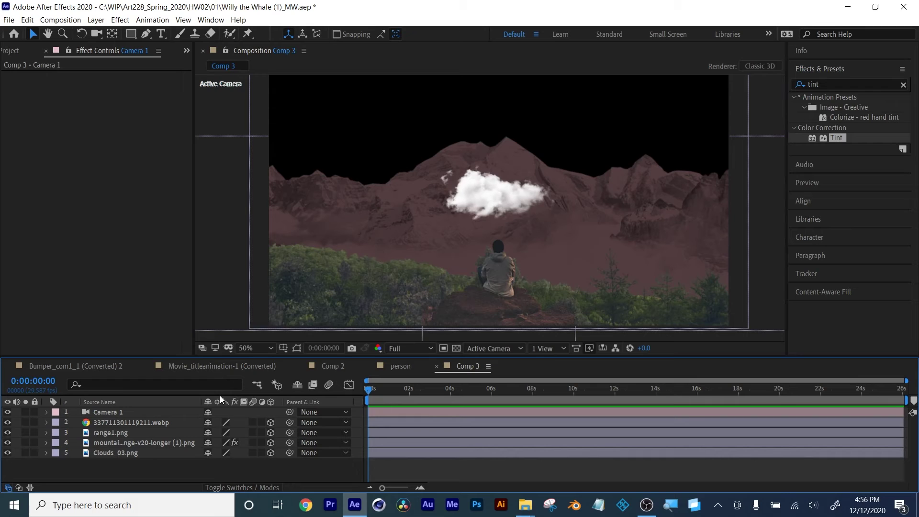
pyautogui.click(80, 320)
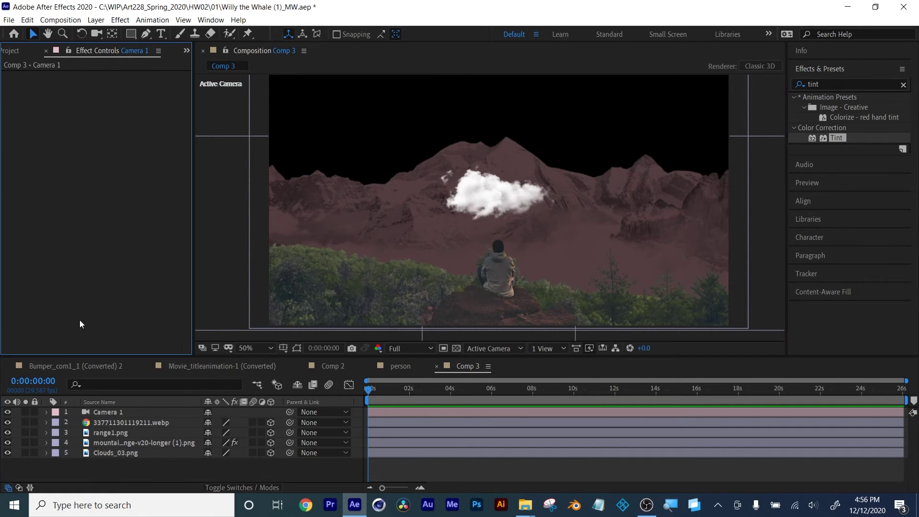
pyautogui.hotkey('ctrl', '0')
pyautogui.moveTo(34, 363); pyautogui.dragTo(106, 478)
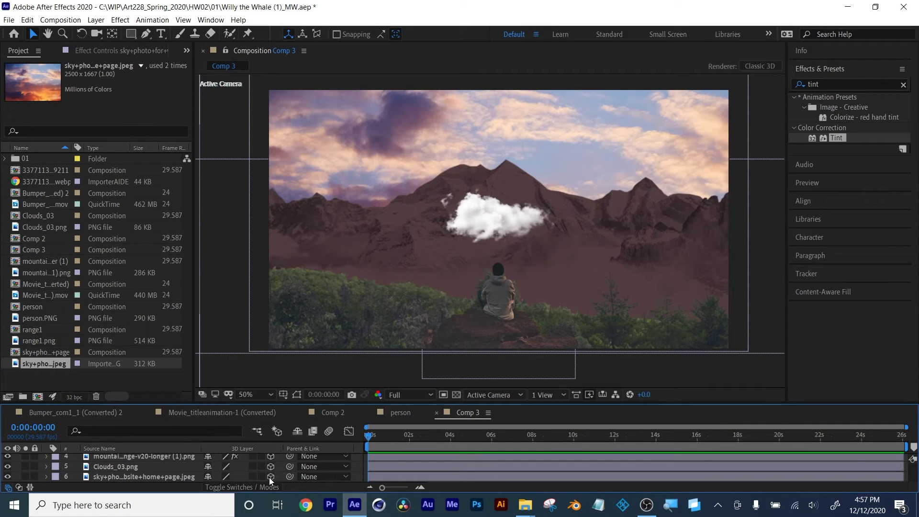
# - Make the sky layer 3D, set its Position Z to 3000 and raise it higher
pyautogui.click(270, 477)
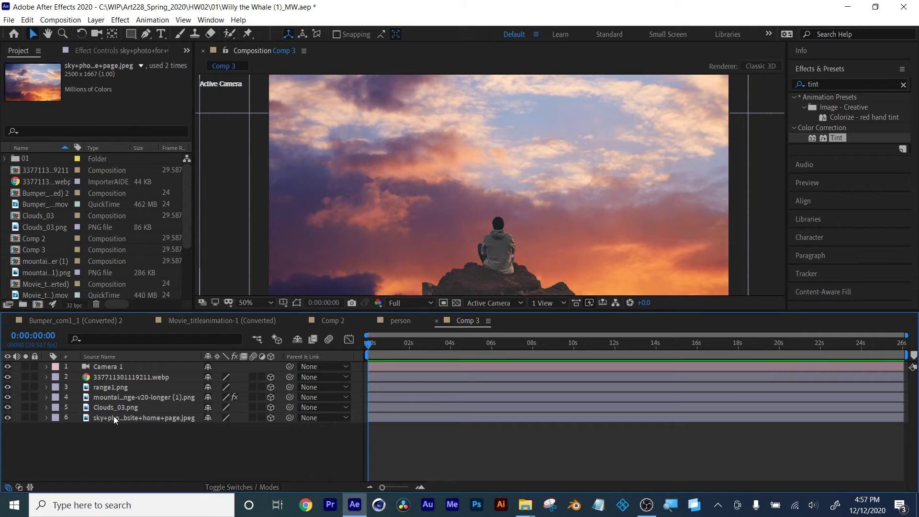
pyautogui.click(113, 418)
pyautogui.press('p')
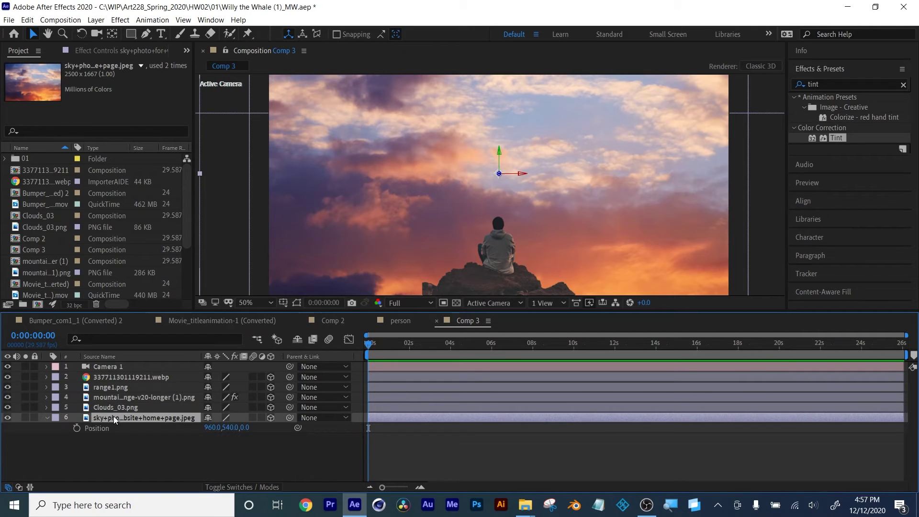
pyautogui.moveTo(244, 427); pyautogui.dragTo(747, 416)
pyautogui.click(251, 427)
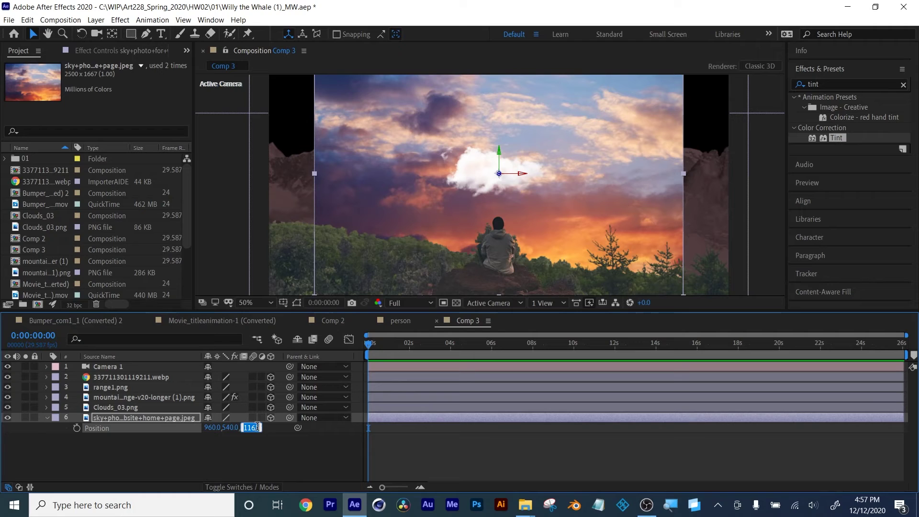
pyautogui.write('3000')
pyautogui.press('Return')
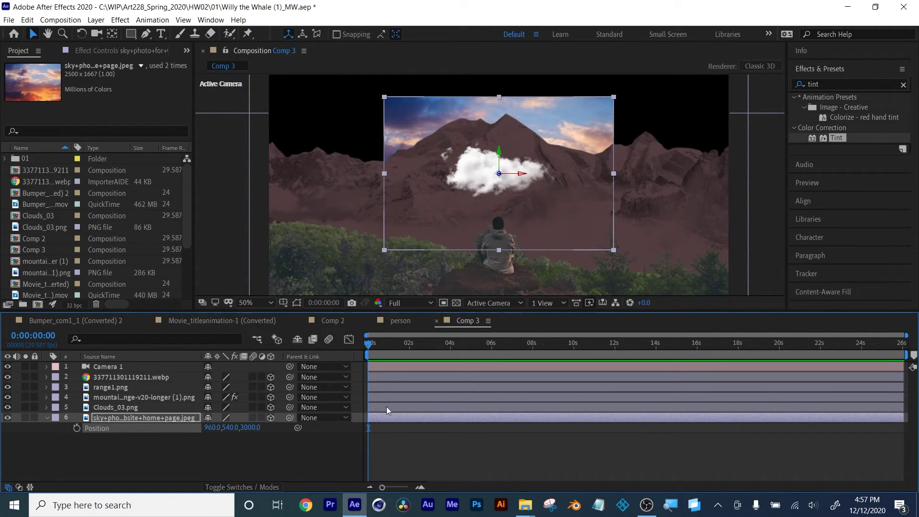
pyautogui.moveTo(501, 153); pyautogui.dragTo(488, 52)
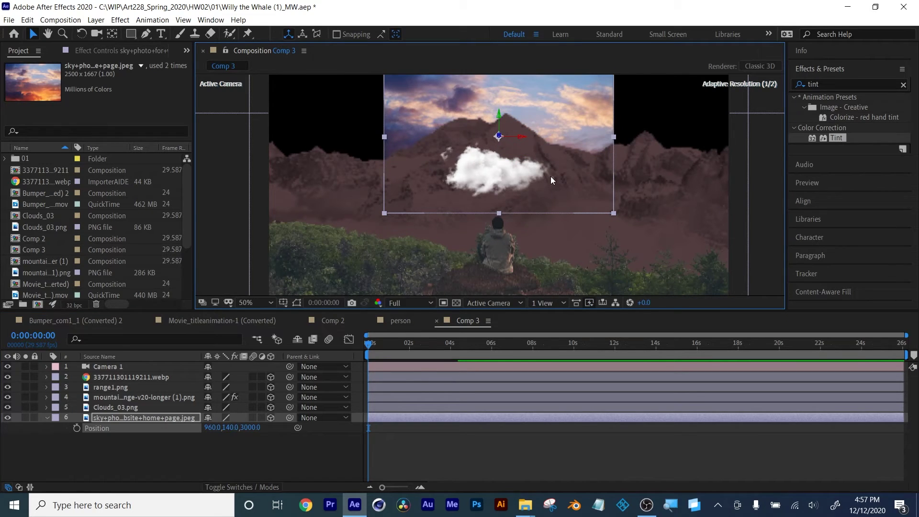
# - Scale the sky layer to 232% and resize the preview back to 50%
pyautogui.press('s')
pyautogui.moveTo(237, 426); pyautogui.dragTo(310, 421)
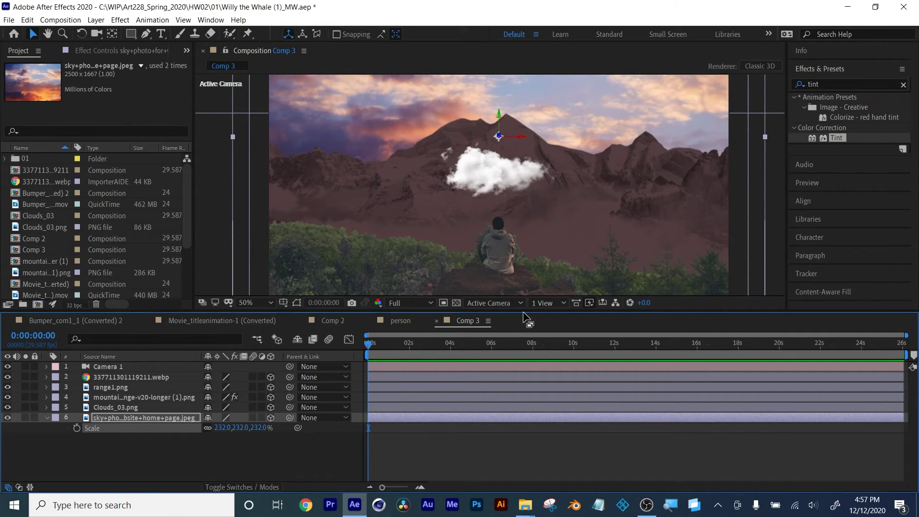
pyautogui.moveTo(525, 310); pyautogui.dragTo(524, 351)
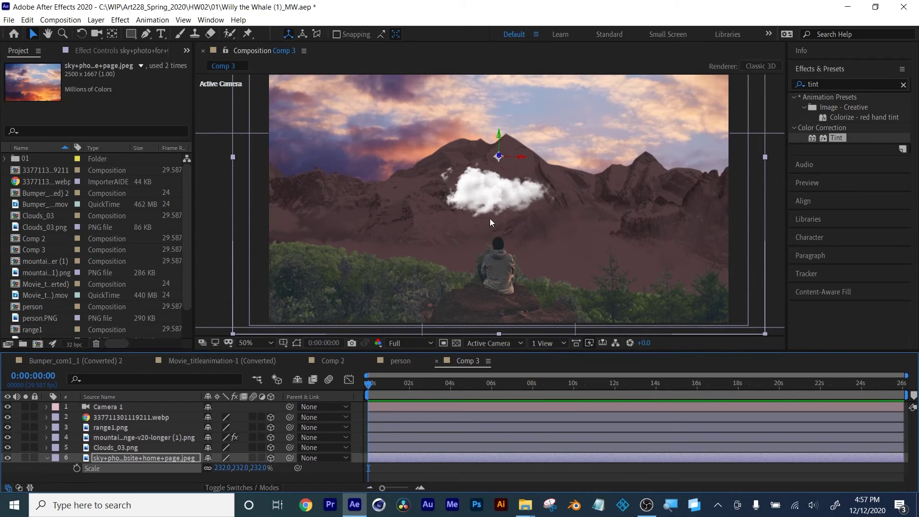
pyautogui.press(',')
pyautogui.press(',')
pyautogui.press('.')
pyautogui.press('.')
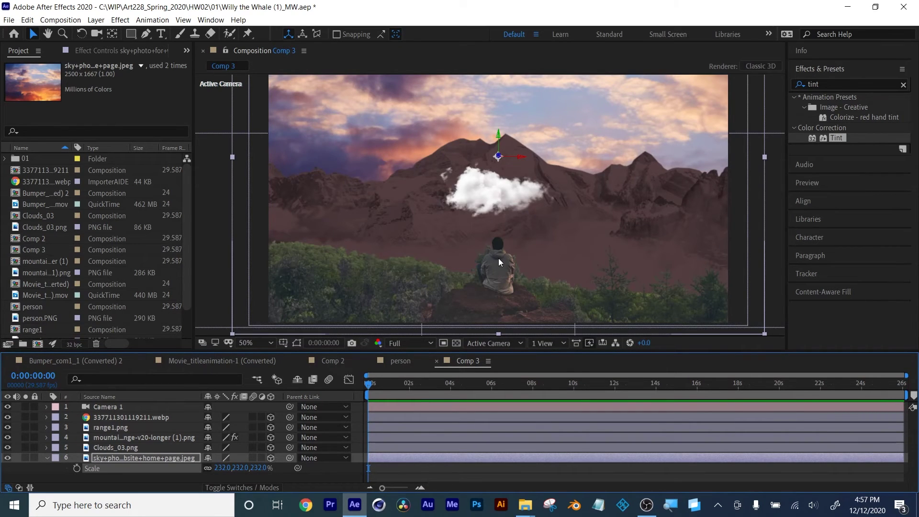
pyautogui.click(373, 283)
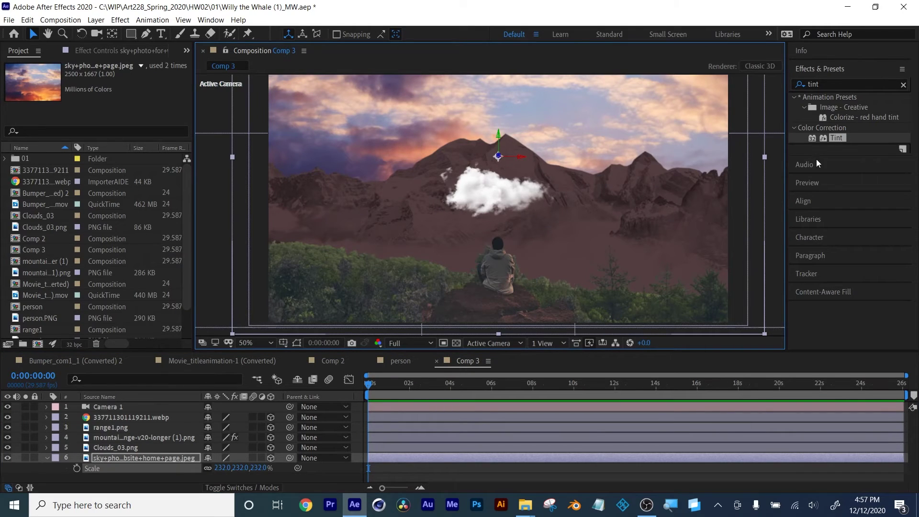
# - Apply Gaussian Blur to the sunset sky layer with Blurriness 15.1
pyautogui.click(826, 81)
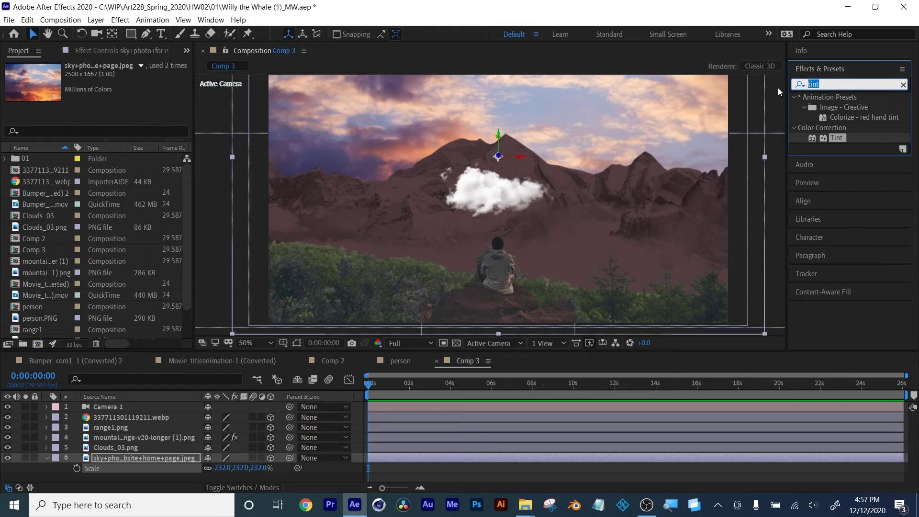
pyautogui.write('blu')
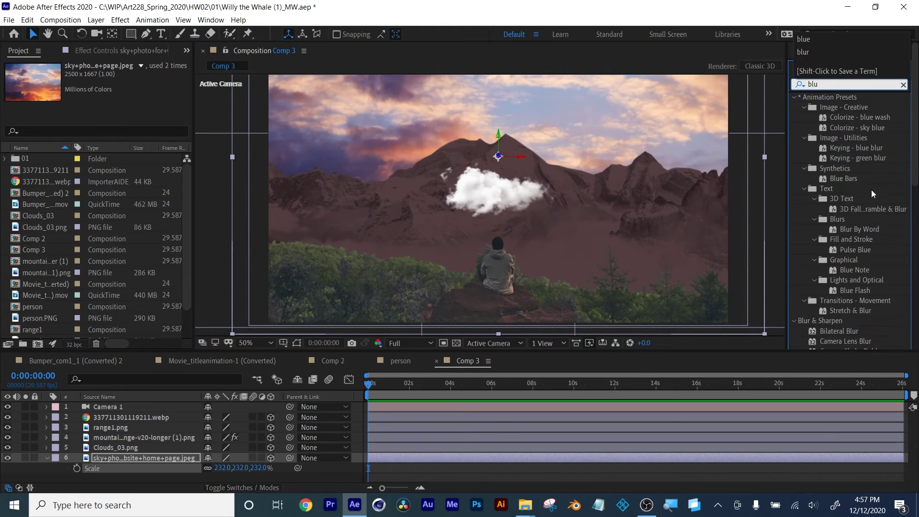
pyautogui.press('BackSpace')
pyautogui.press('BackSpace')
pyautogui.press('BackSpace')
pyautogui.write('g')
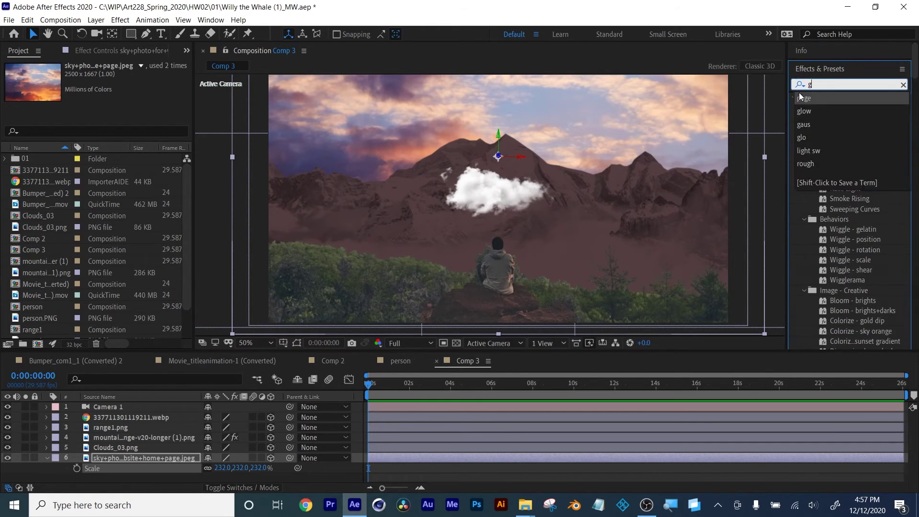
pyautogui.write('auss')
pyautogui.moveTo(837, 110); pyautogui.dragTo(499, 458)
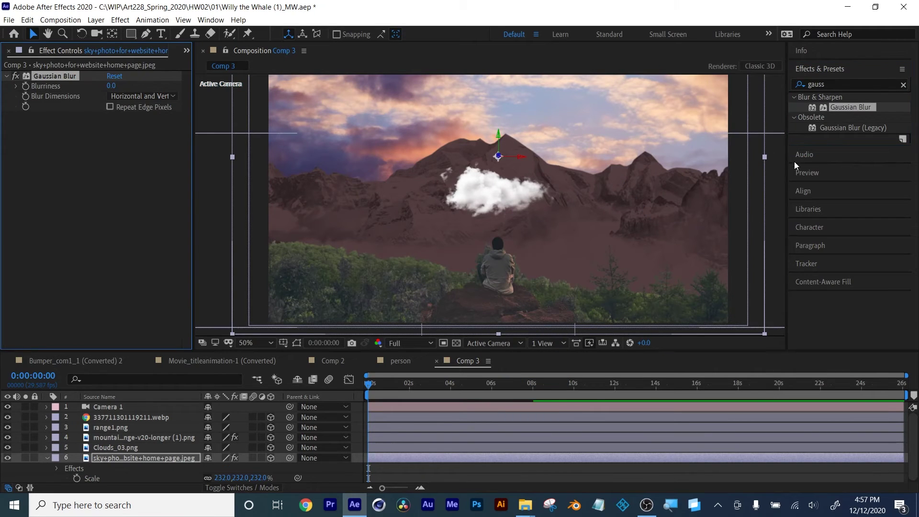
pyautogui.moveTo(111, 86); pyautogui.dragTo(134, 83)
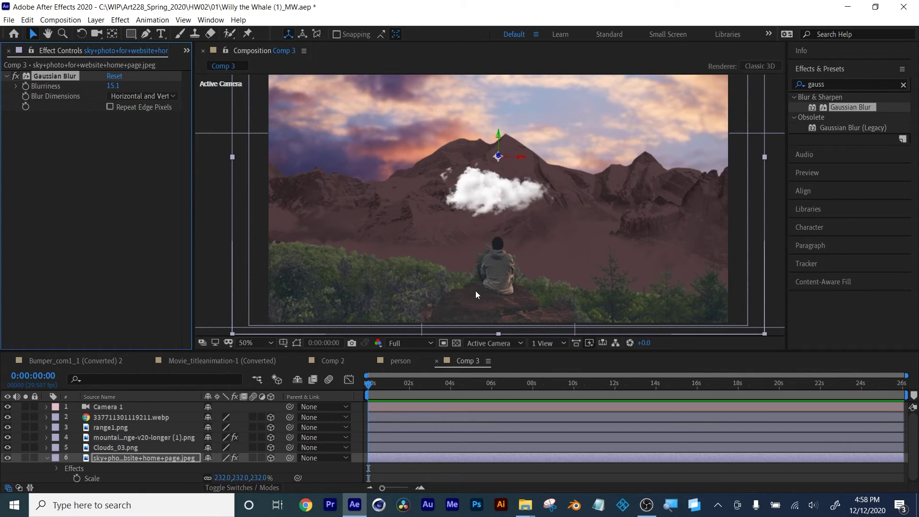
pyautogui.click(46, 458)
# - Orbit and dolly Camera 1 with the Unified Camera tool to frame the scene closer
pyautogui.click(161, 470)
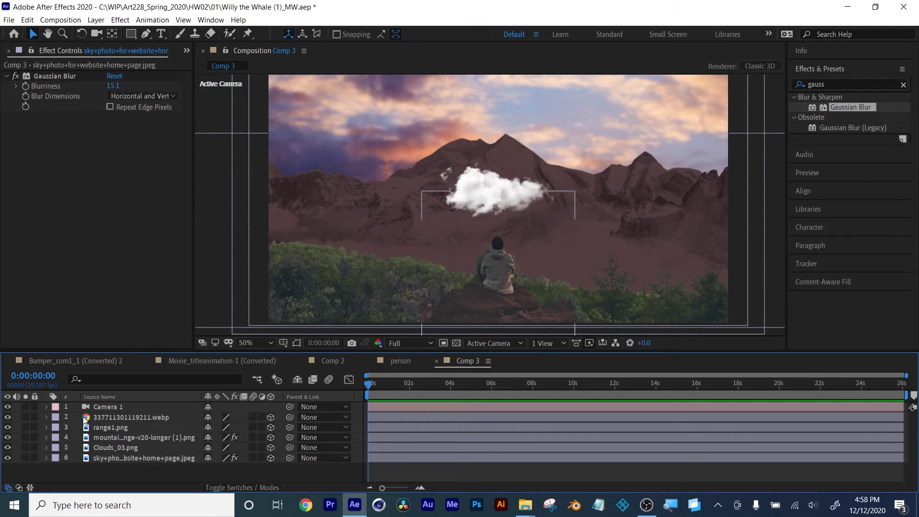
pyautogui.click(99, 407)
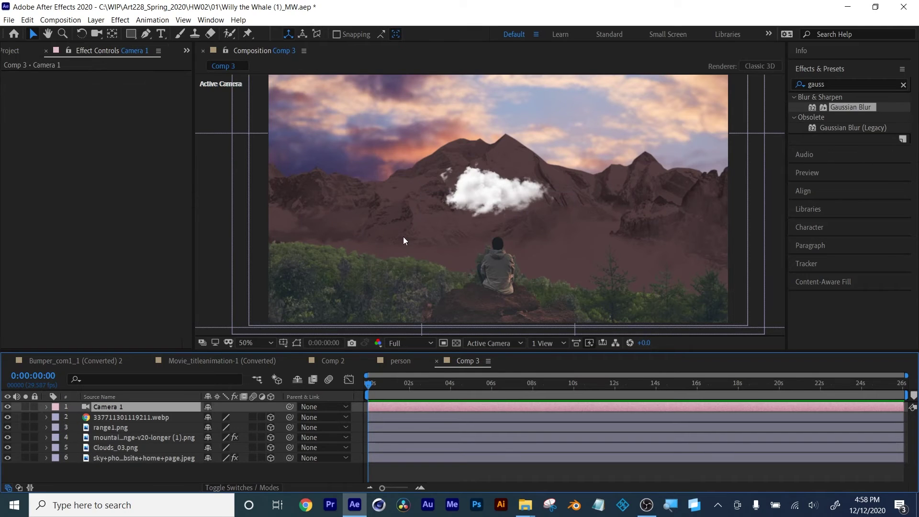
pyautogui.click(97, 34)
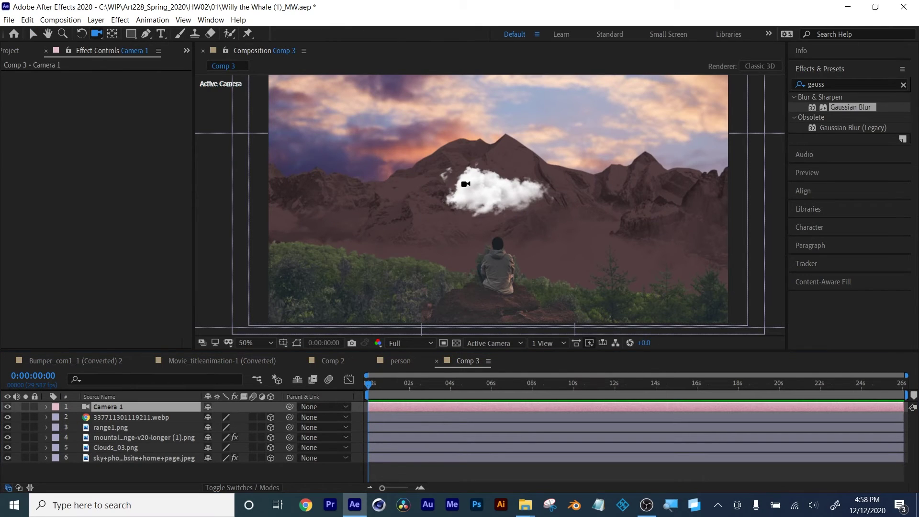
pyautogui.moveTo(458, 195); pyautogui.dragTo(478, 211)
pyautogui.press('c')
pyautogui.press('c')
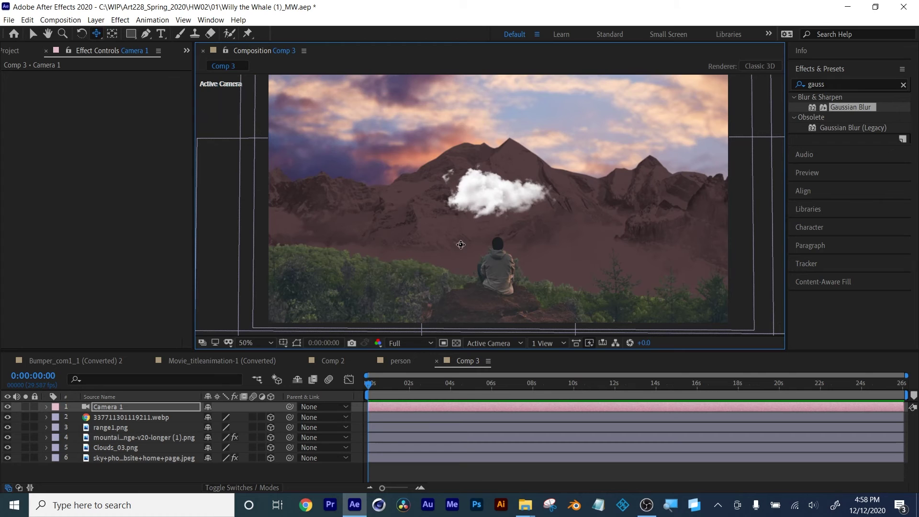
pyautogui.moveTo(463, 245); pyautogui.dragTo(445, 208)
pyautogui.hotkey('ctrl', 'z')
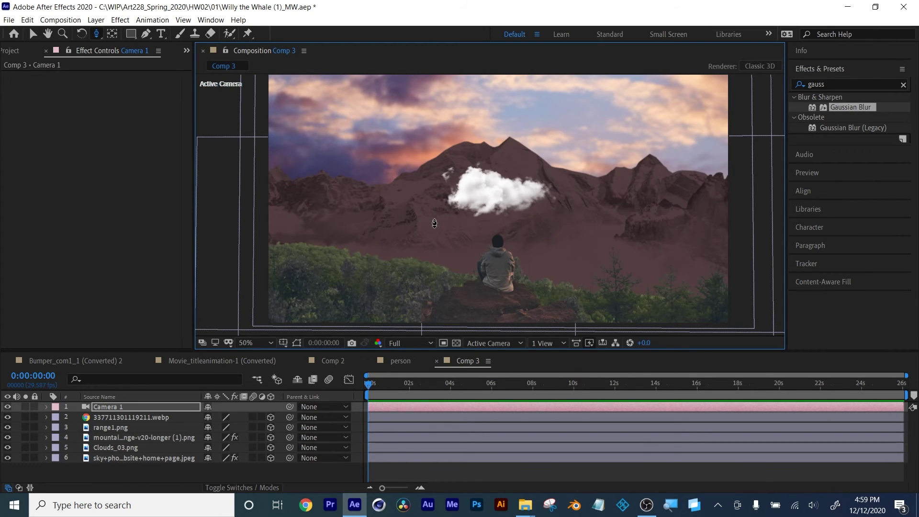
pyautogui.moveTo(434, 223)
pyautogui.mouseDown()
pyautogui.moveTo(394, 99)
pyautogui.moveTo(428, 213)
pyautogui.mouseUp()
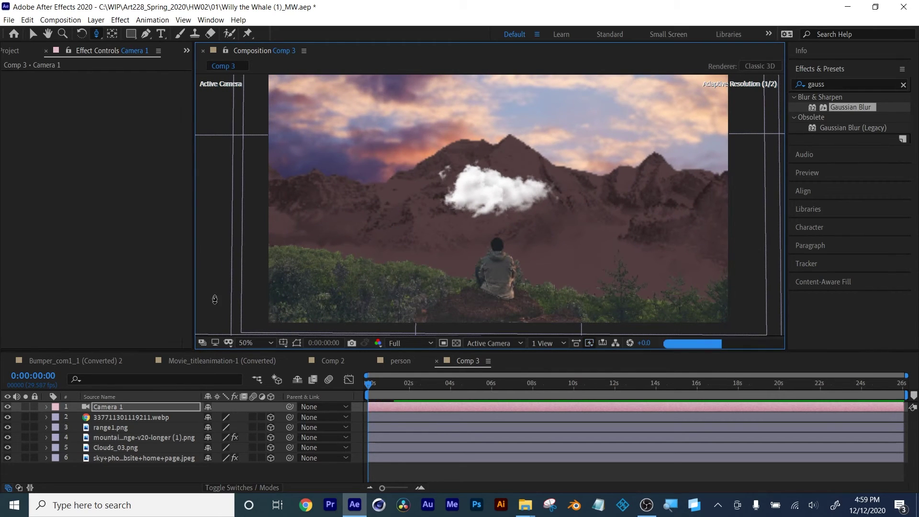
# - Turn both person.PNG layers back on in Comp 2, preview it, then return to Comp 3
pyautogui.click(222, 361)
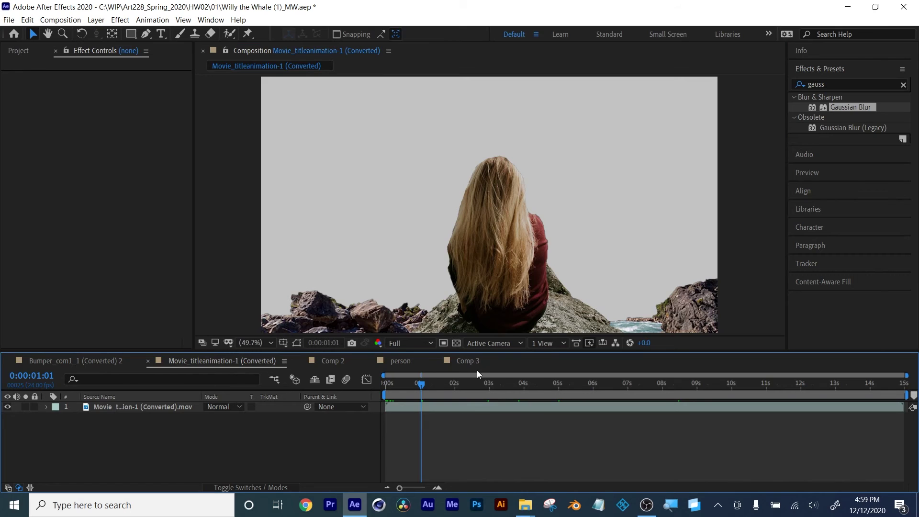
pyautogui.click(408, 363)
pyautogui.click(458, 363)
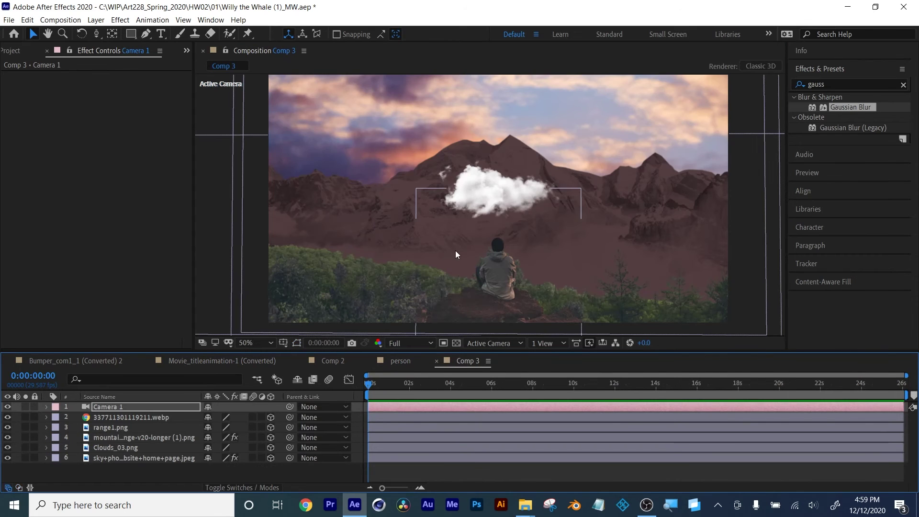
pyautogui.click(397, 362)
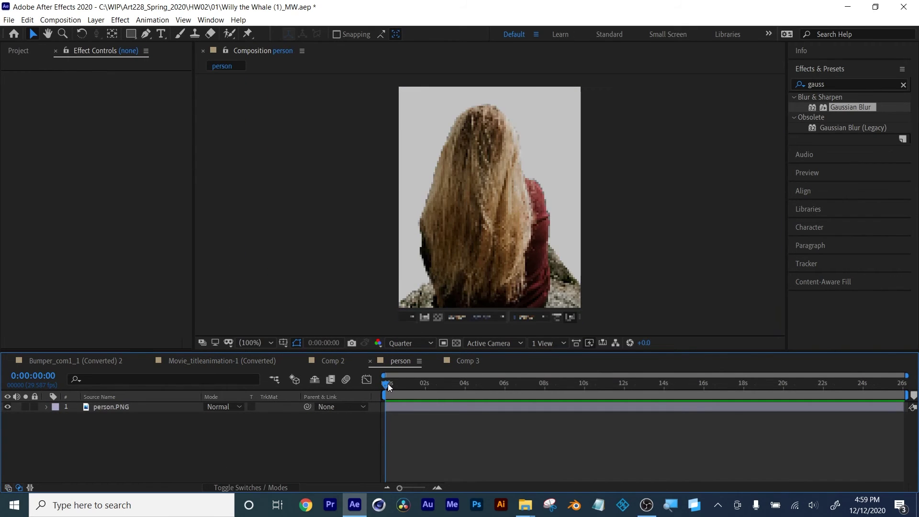
pyautogui.click(329, 364)
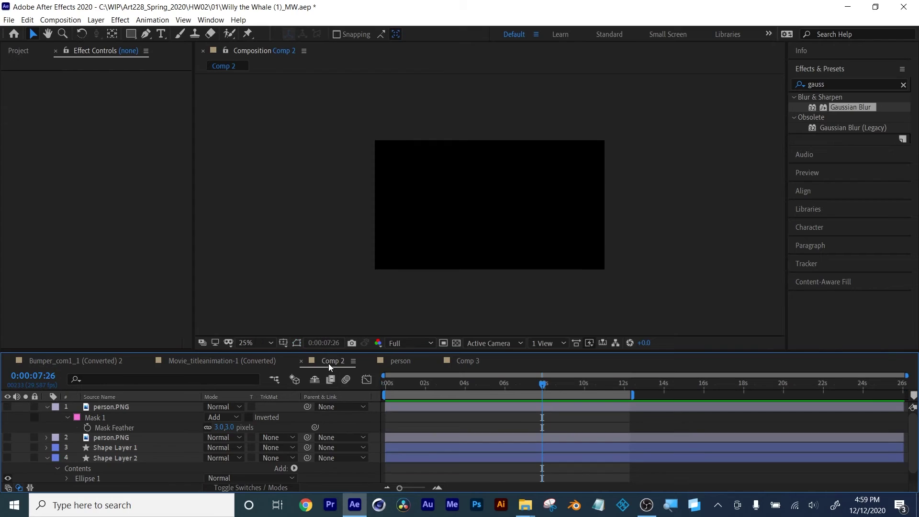
pyautogui.moveTo(431, 381); pyautogui.dragTo(398, 383)
pyautogui.click(7, 407)
pyautogui.click(7, 436)
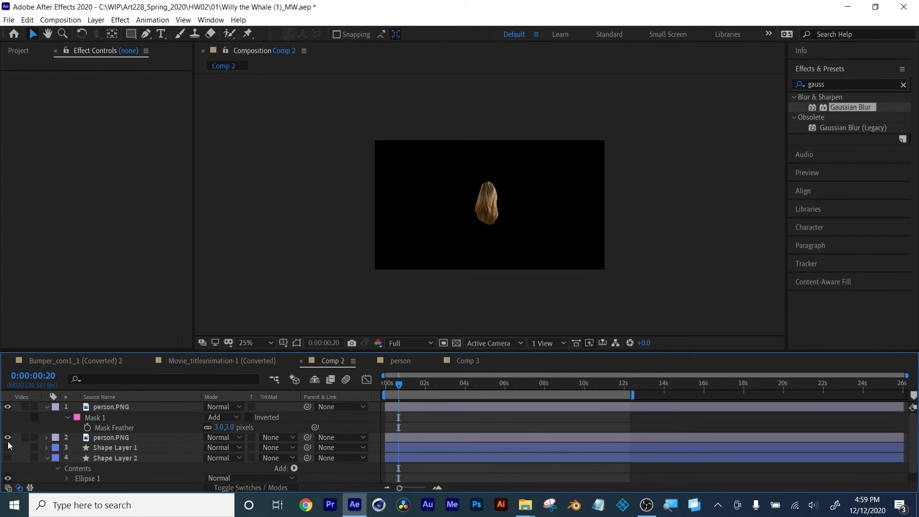
pyautogui.scroll(4, 493, 247)
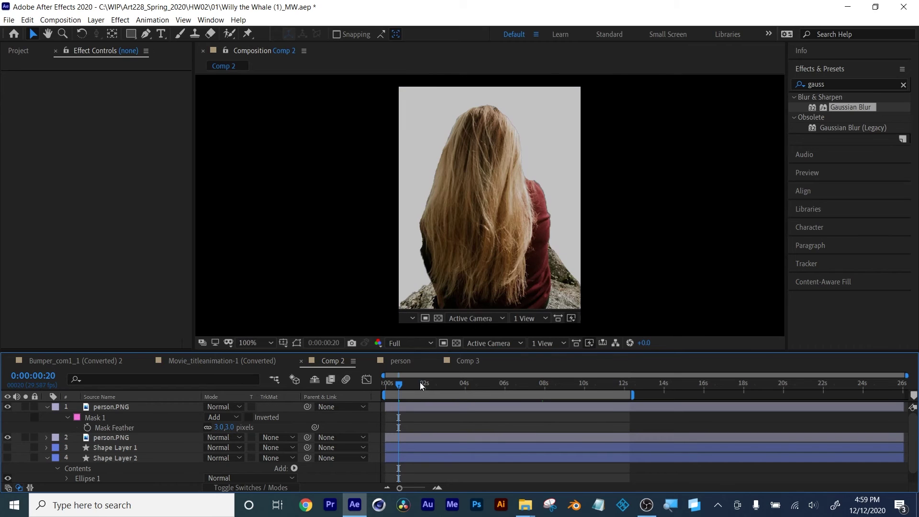
pyautogui.moveTo(421, 382); pyautogui.dragTo(486, 383)
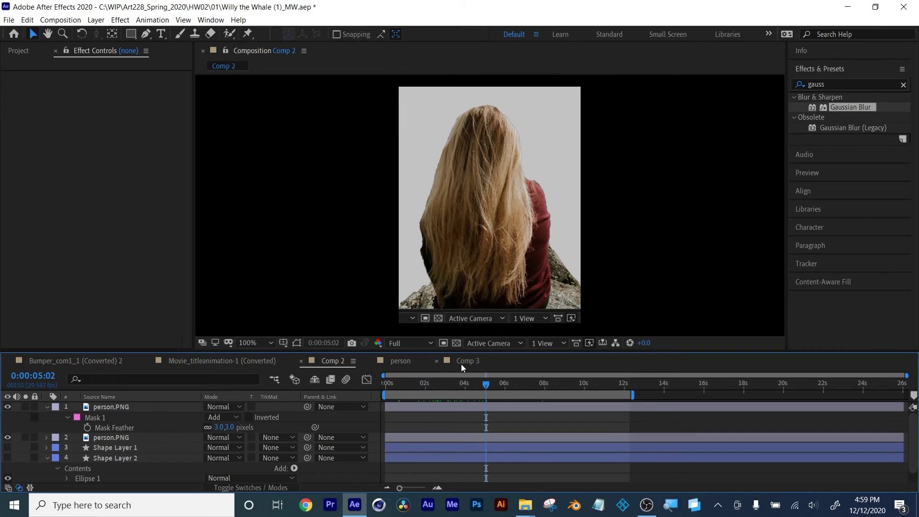
pyautogui.click(463, 362)
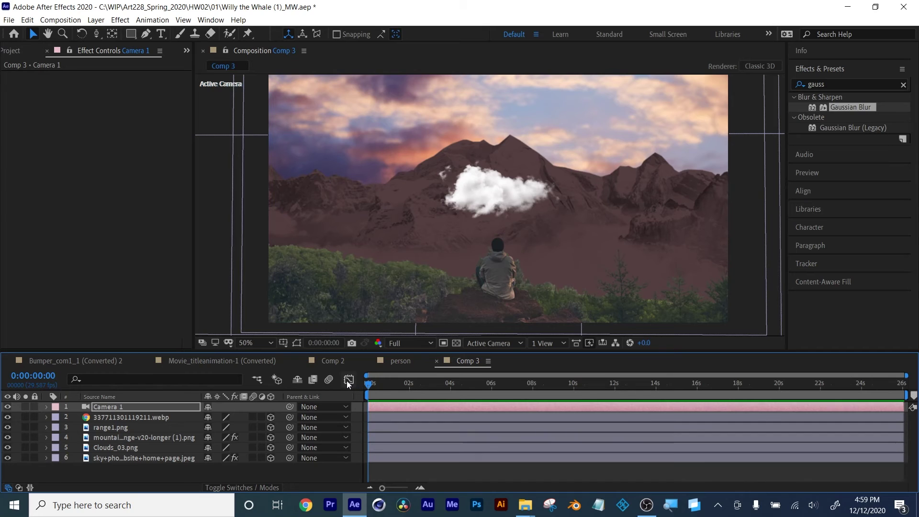
# - Keyframe Clouds_03.png Position to drift from the far left at 0s to X 1072.9 at the end
pyautogui.click(113, 450)
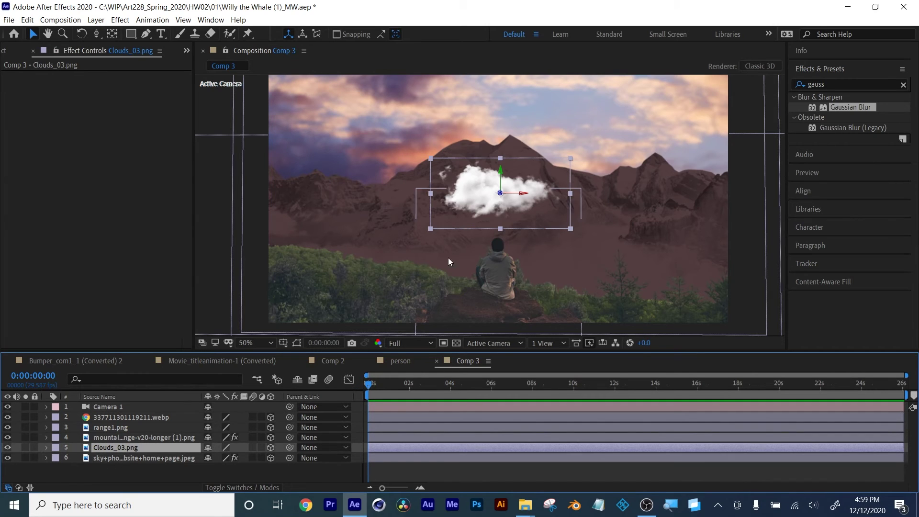
pyautogui.moveTo(502, 174); pyautogui.dragTo(305, 239)
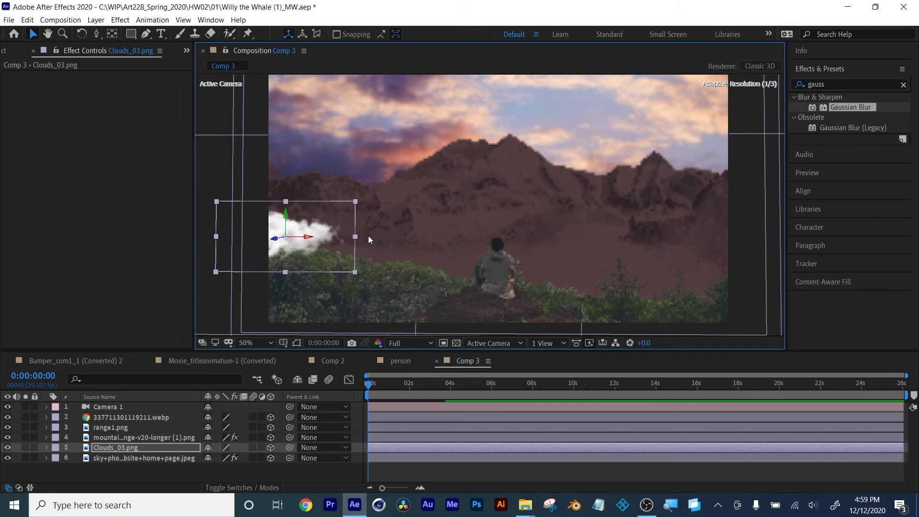
pyautogui.press('p')
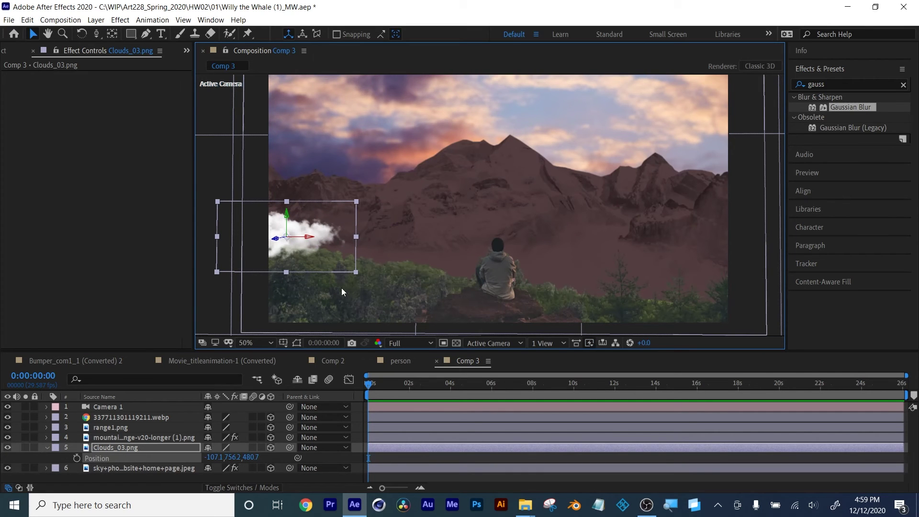
pyautogui.click(77, 458)
pyautogui.press('End')
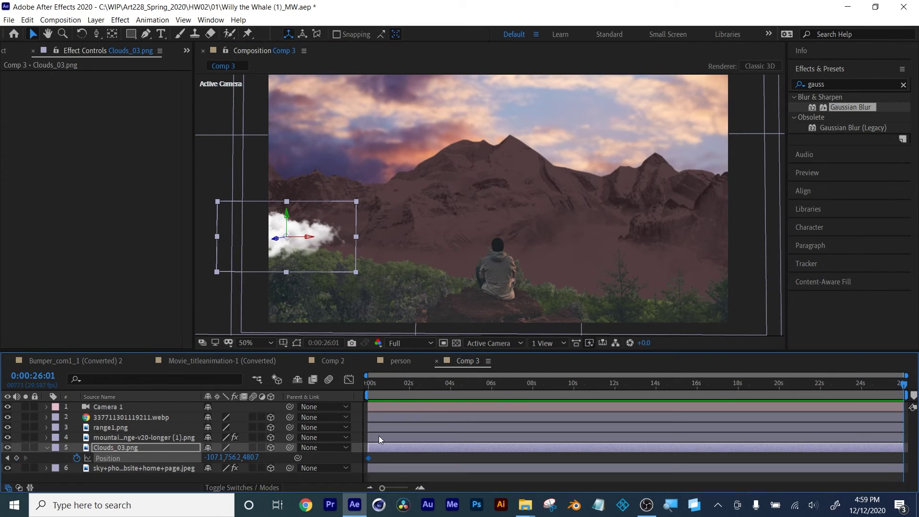
pyautogui.moveTo(234, 458); pyautogui.dragTo(916, 452)
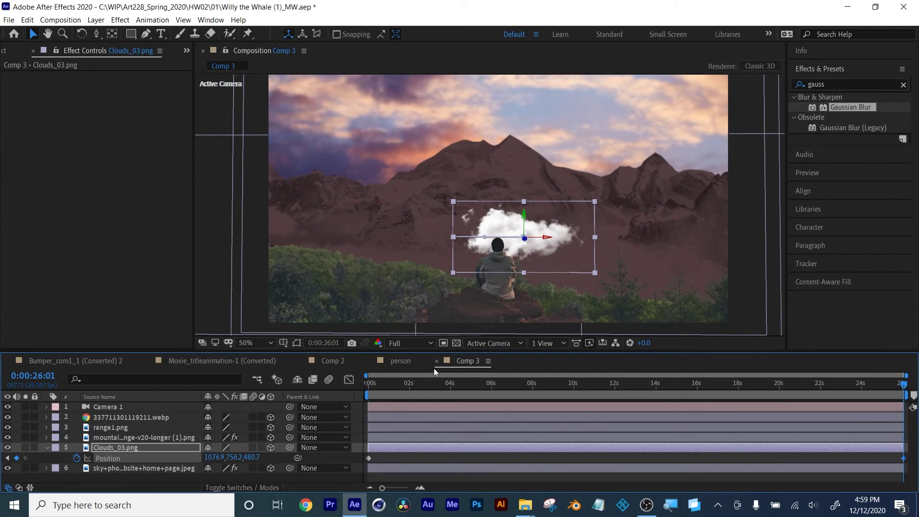
# - Move to about five seconds and orbit the 3D camera view
pyautogui.moveTo(408, 384); pyautogui.dragTo(483, 383)
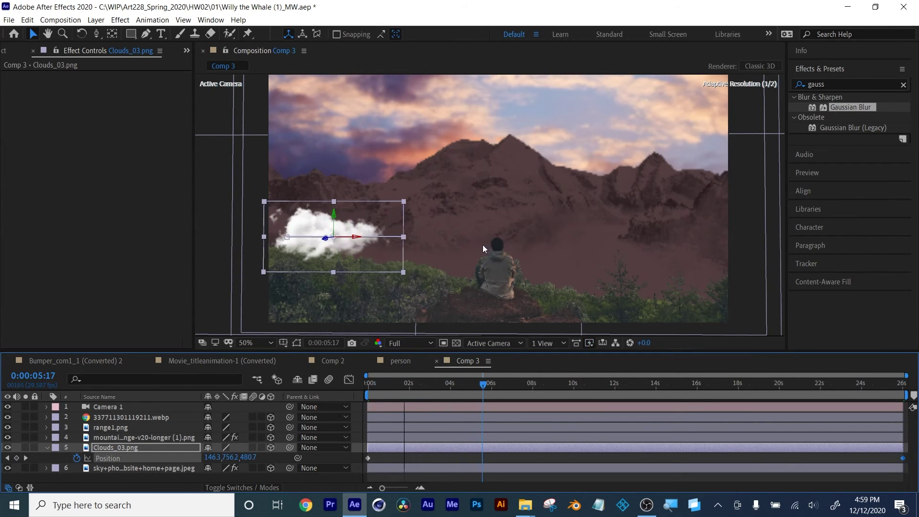
pyautogui.press('c')
pyautogui.moveTo(469, 236); pyautogui.dragTo(483, 251)
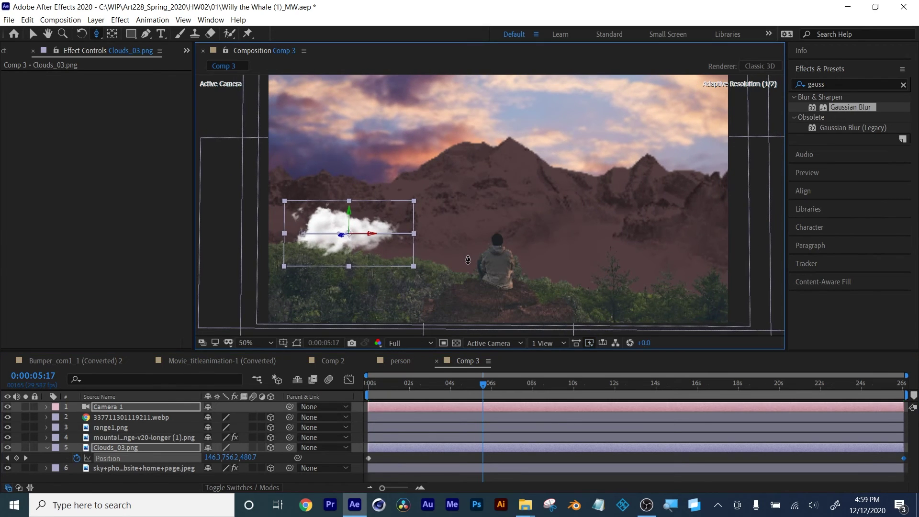
# - Set keyframes on Camera 1's Point of Interest, Position, Orientation and X/Y/Z Rotation
pyautogui.click(61, 407)
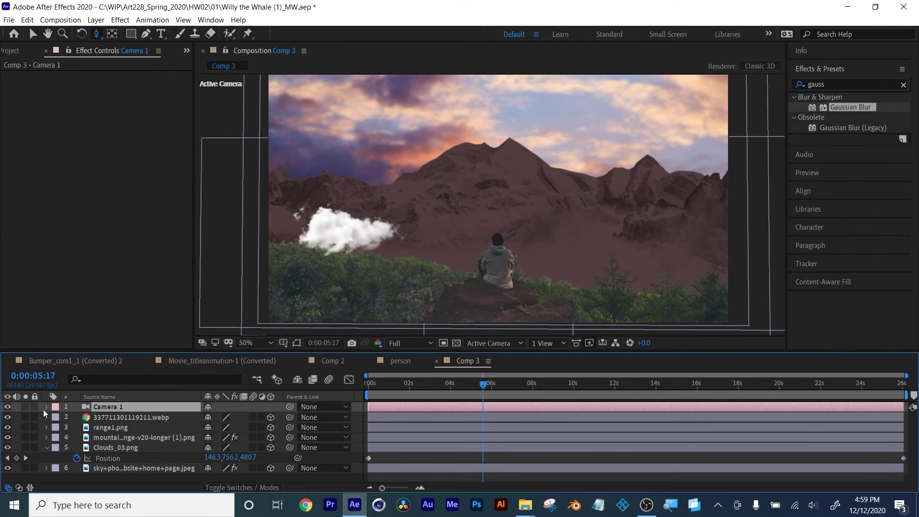
pyautogui.click(46, 407)
pyautogui.click(58, 417)
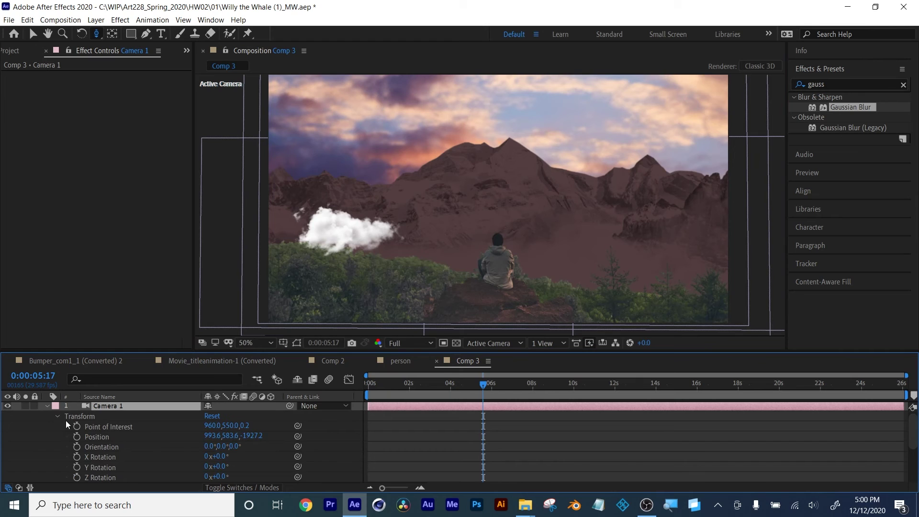
pyautogui.click(75, 427)
pyautogui.click(75, 437)
pyautogui.click(76, 447)
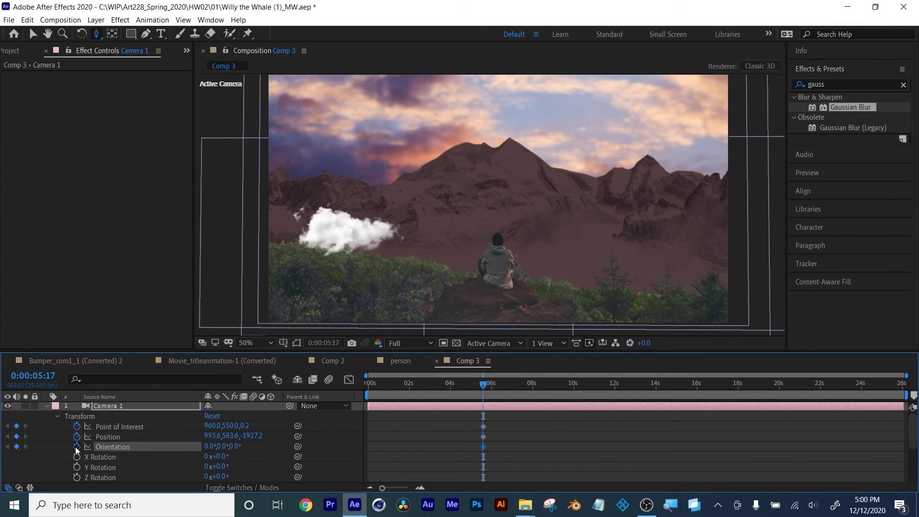
pyautogui.click(75, 457)
pyautogui.click(77, 467)
pyautogui.click(76, 478)
# - At 0s, dolly Camera 1 closer to the scene and scrub forward to preview
pyautogui.scroll(-3, 86, 471)
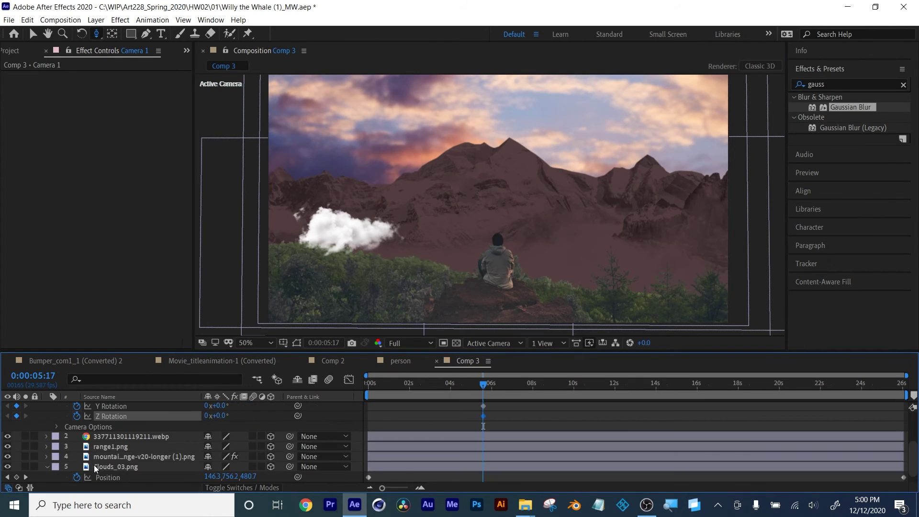
pyautogui.scroll(3, 94, 464)
pyautogui.scroll(-6, 94, 464)
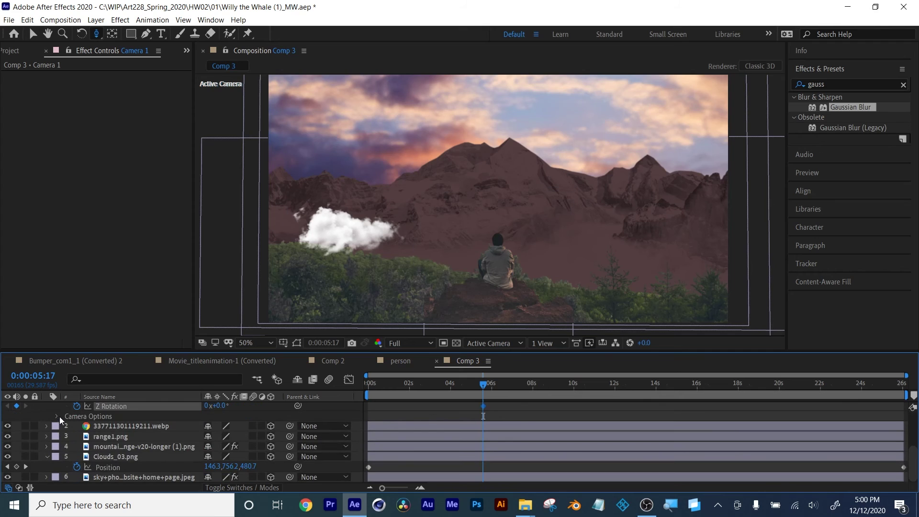
pyautogui.scroll(3, 58, 416)
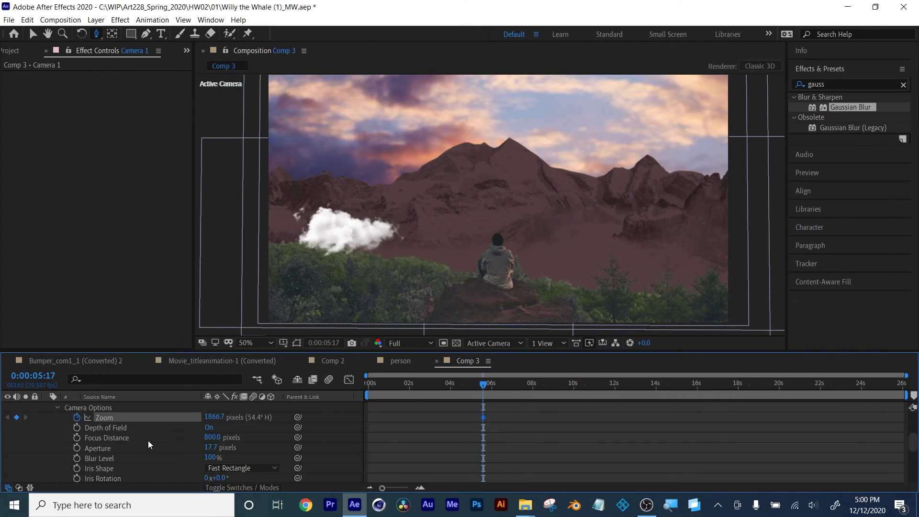
pyautogui.scroll(3, 148, 441)
pyautogui.moveTo(481, 382); pyautogui.dragTo(356, 380)
pyautogui.moveTo(419, 243); pyautogui.dragTo(379, 130)
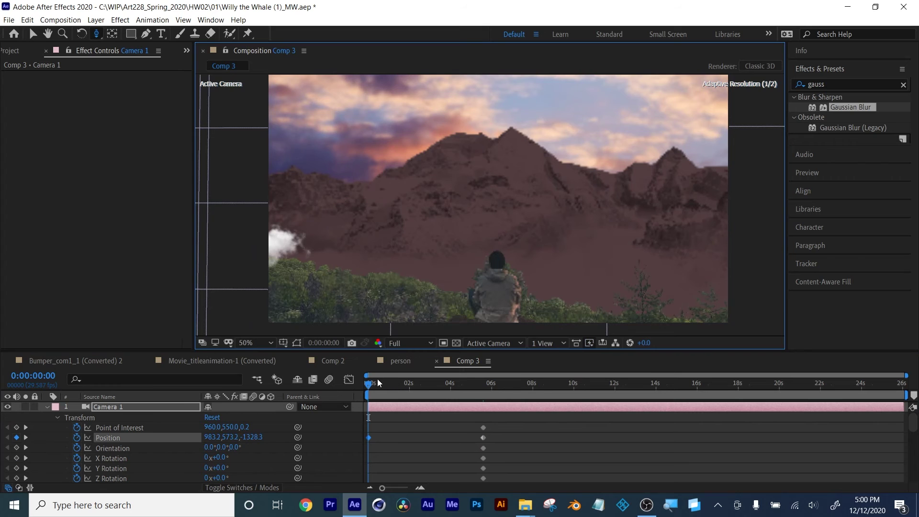
pyautogui.moveTo(377, 378); pyautogui.dragTo(482, 372)
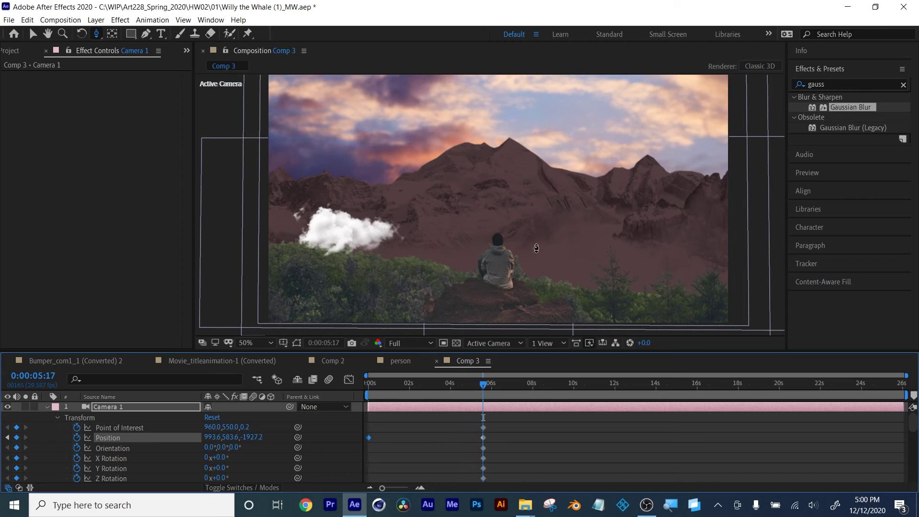
# - Orbit Camera 1 sideways at about 0:00:10:28 to add a third Position keyframe, then preview
pyautogui.moveTo(530, 383); pyautogui.dragTo(594, 383)
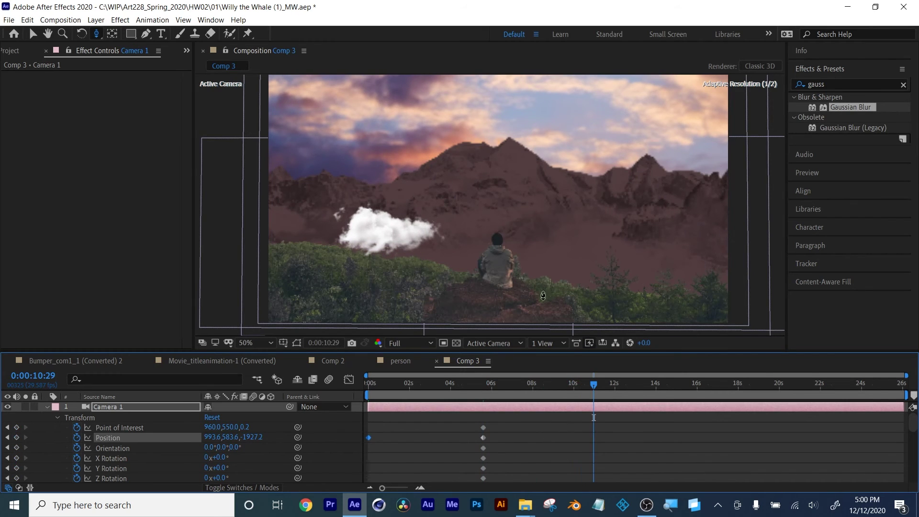
pyautogui.press('c')
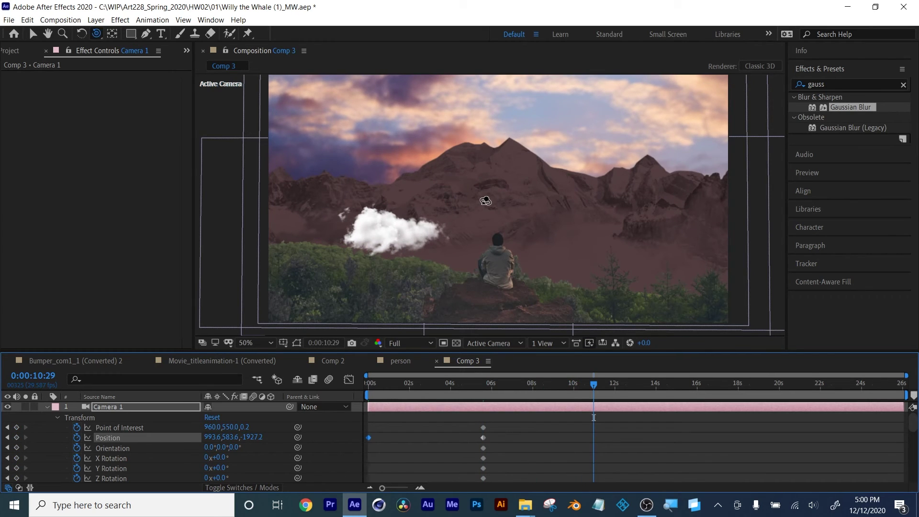
pyautogui.click(486, 201)
pyautogui.moveTo(485, 200); pyautogui.dragTo(489, 200)
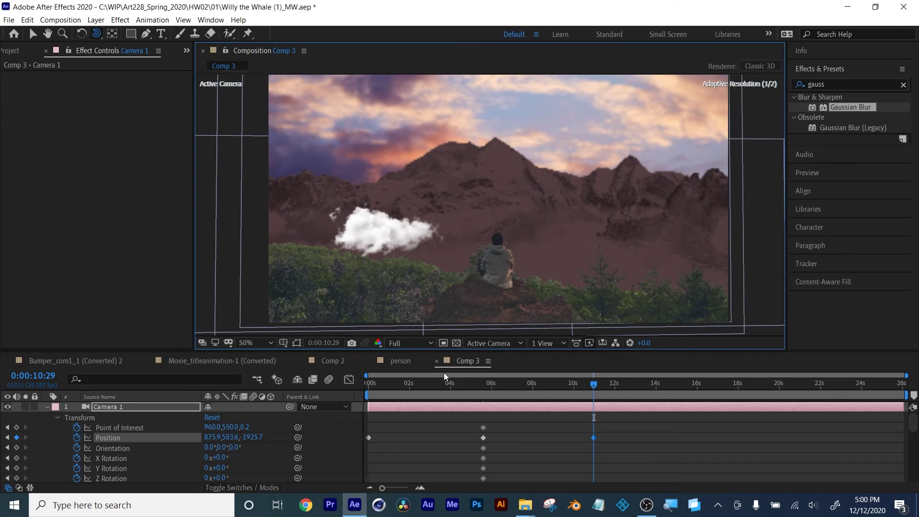
pyautogui.moveTo(373, 392); pyautogui.dragTo(593, 395)
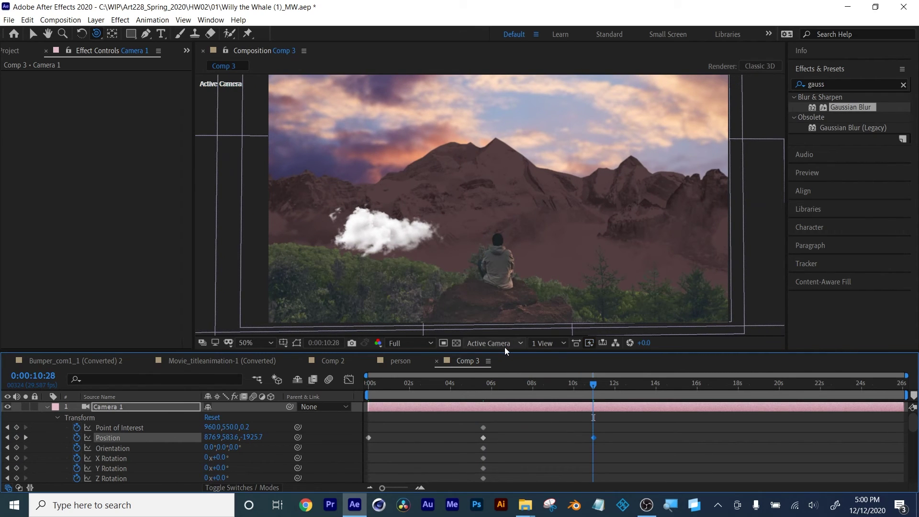
# - Save the project and add a 'Movie title' text layer in black at 259 px
pyautogui.hotkey('ctrl', 's')
pyautogui.click(161, 34)
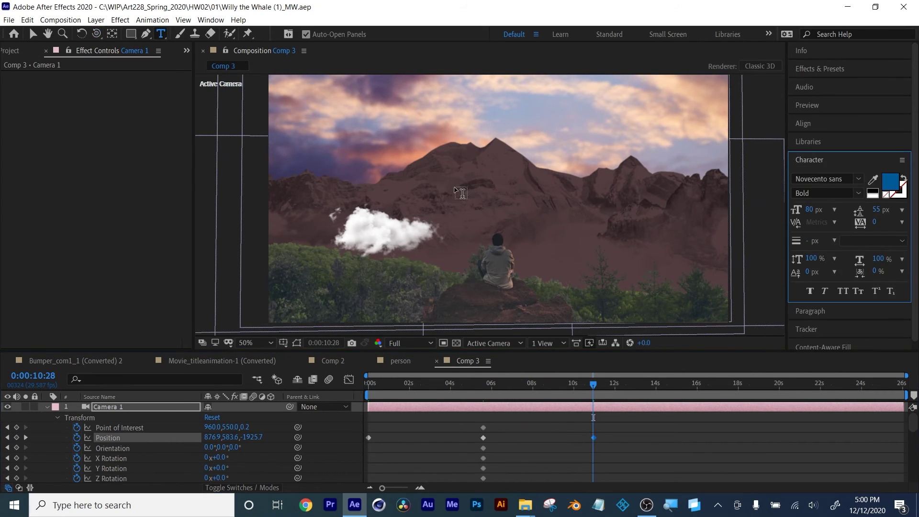
pyautogui.click(423, 174)
pyautogui.write('Movie title')
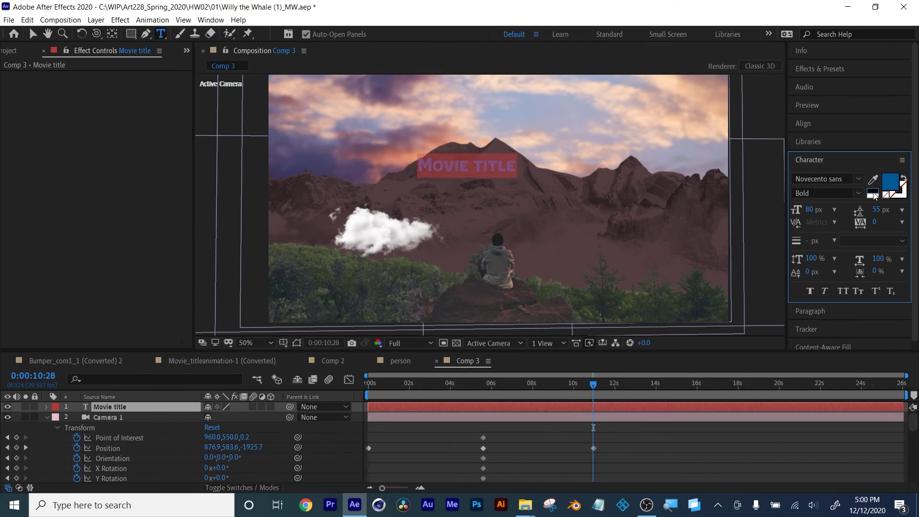
pyautogui.click(872, 192)
pyautogui.moveTo(812, 209); pyautogui.dragTo(842, 210)
# - Move the Movie title over the mountains and make the layer 3D
pyautogui.click(30, 34)
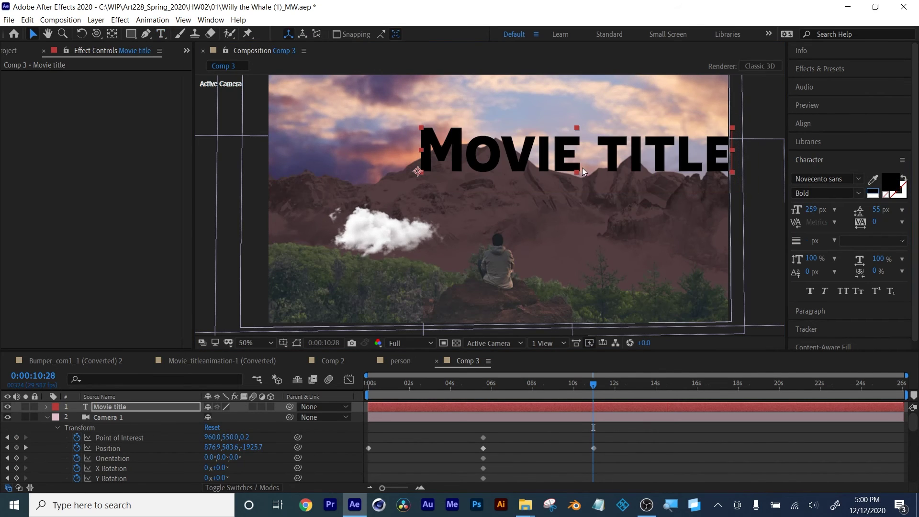
pyautogui.moveTo(610, 152); pyautogui.dragTo(520, 148)
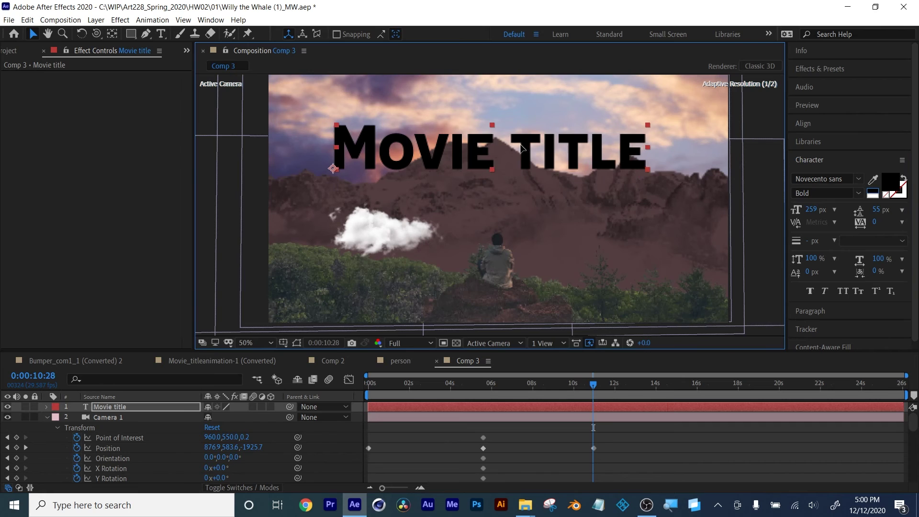
pyautogui.click(46, 417)
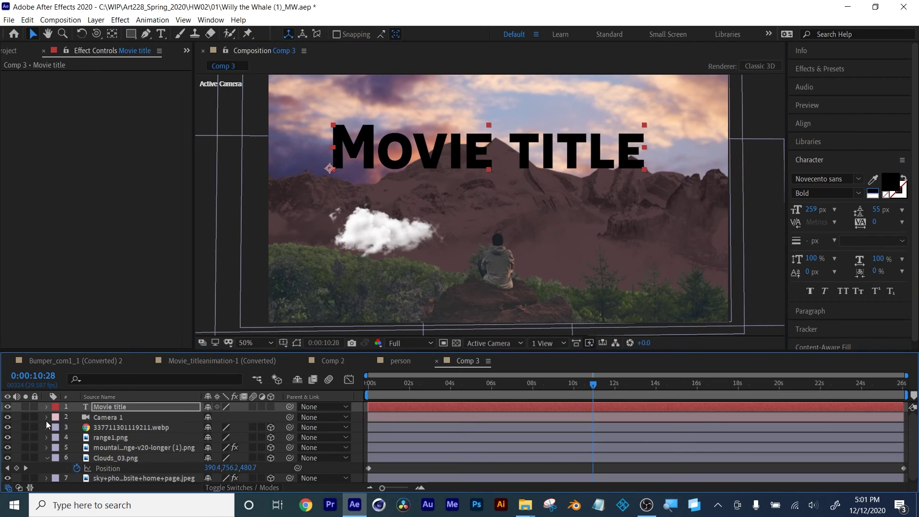
pyautogui.click(271, 406)
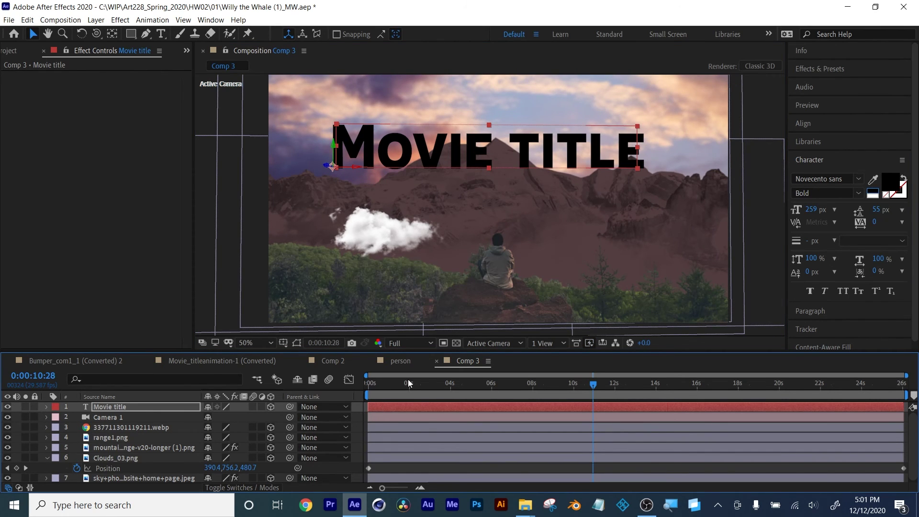
pyautogui.moveTo(408, 382); pyautogui.dragTo(544, 411)
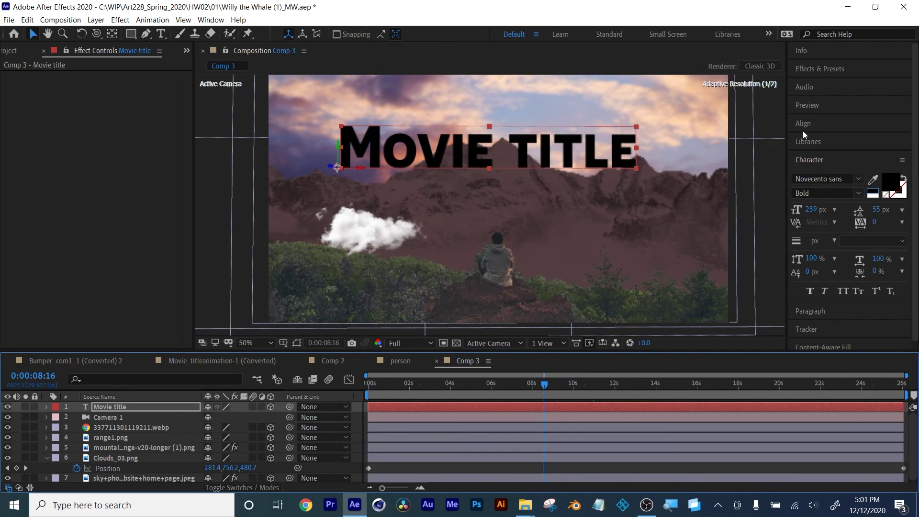
# - Search Effects & Presets for 'light s' and apply CC Light Sweep to Movie title
pyautogui.click(816, 68)
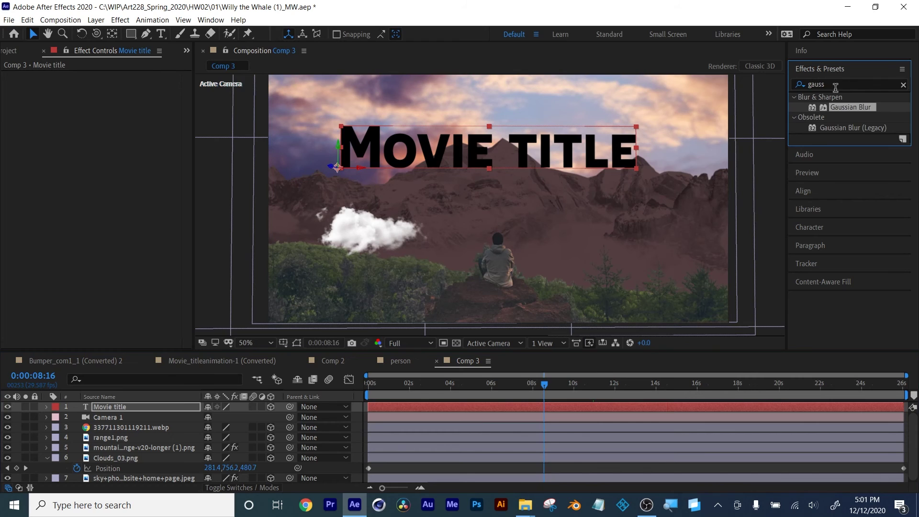
pyautogui.click(833, 84)
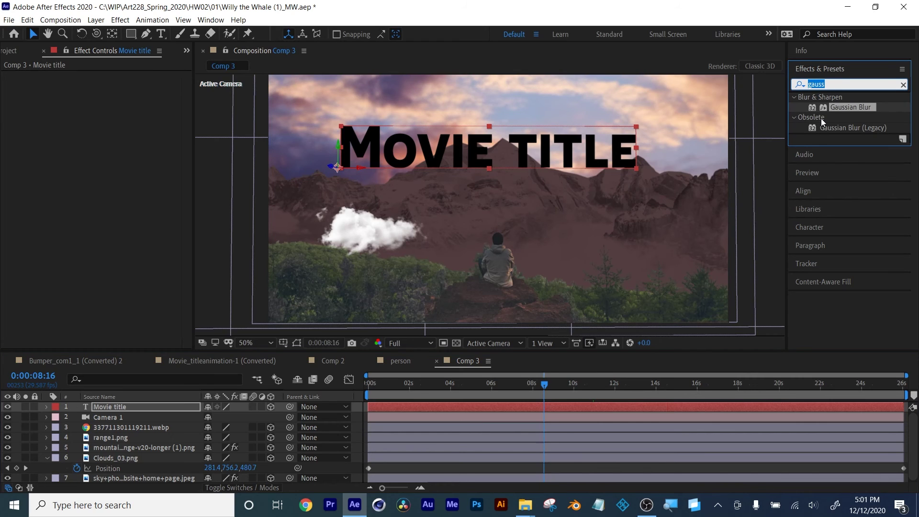
pyautogui.write('light s')
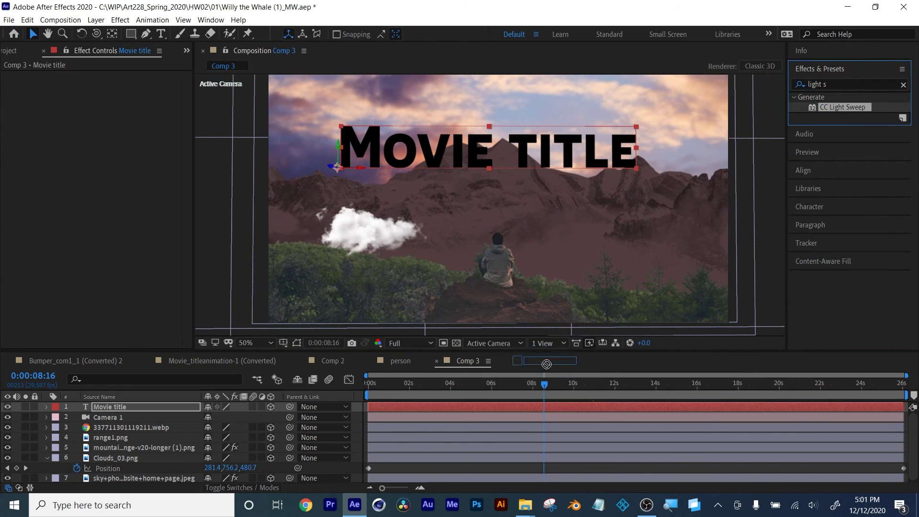
pyautogui.click(527, 408)
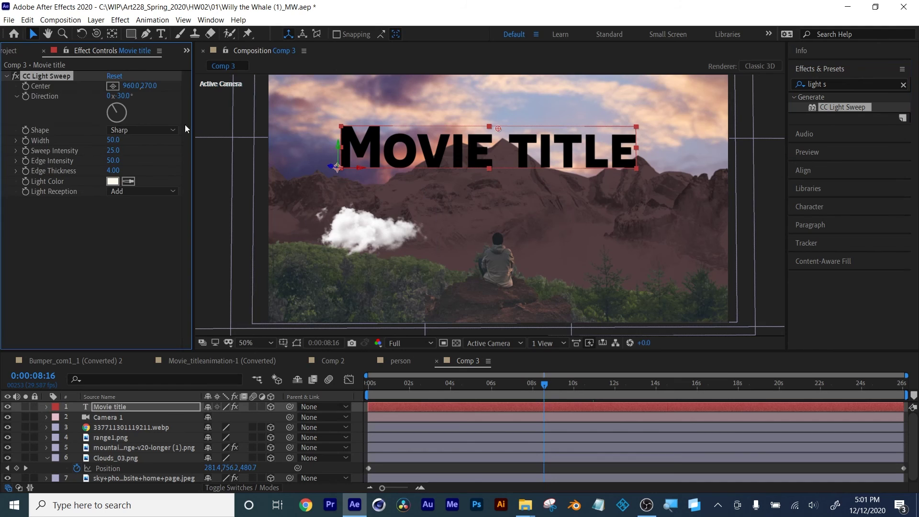
# - Keyframe the sweep Center from left of the title to past its right end by 0:00:11:14
pyautogui.click(113, 86)
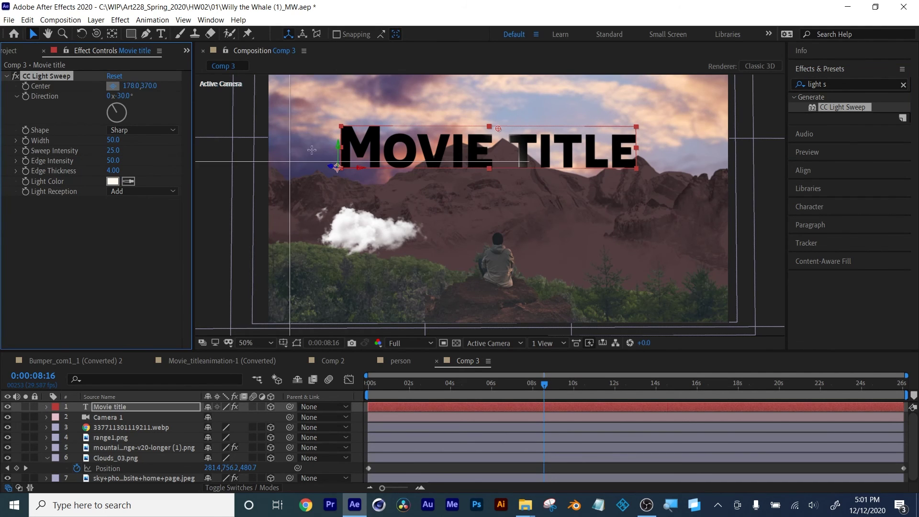
pyautogui.click(341, 140)
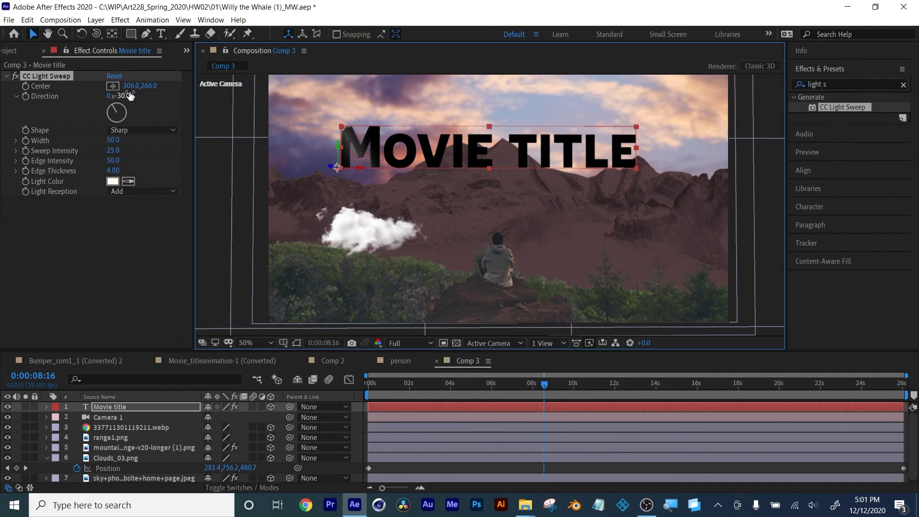
pyautogui.moveTo(342, 132); pyautogui.dragTo(314, 127)
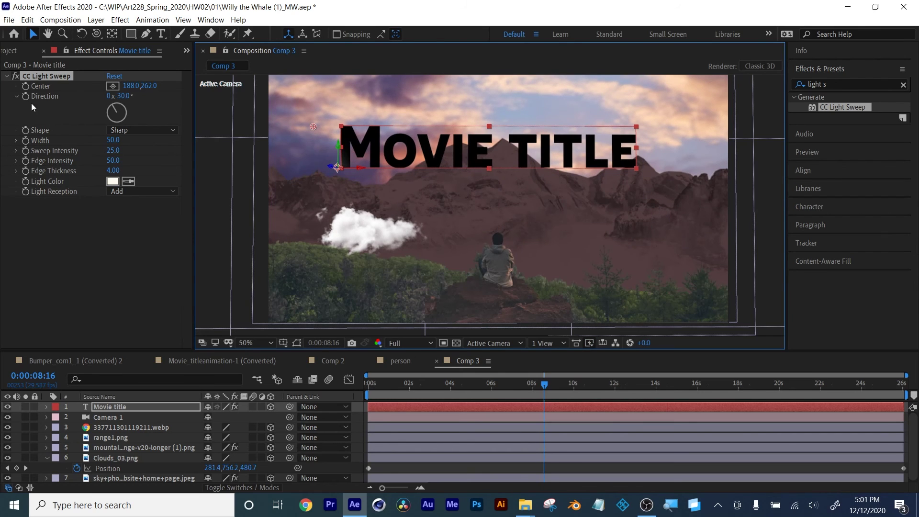
pyautogui.click(27, 86)
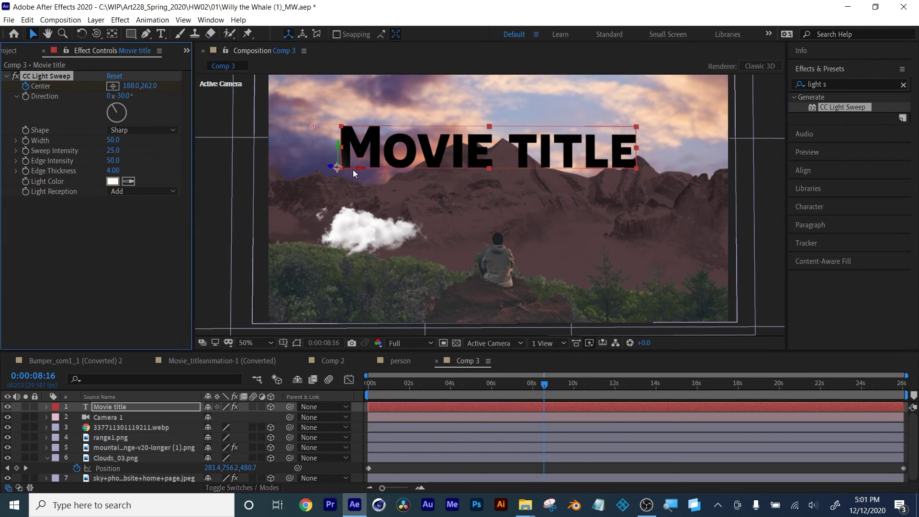
pyautogui.moveTo(573, 387); pyautogui.dragTo(605, 387)
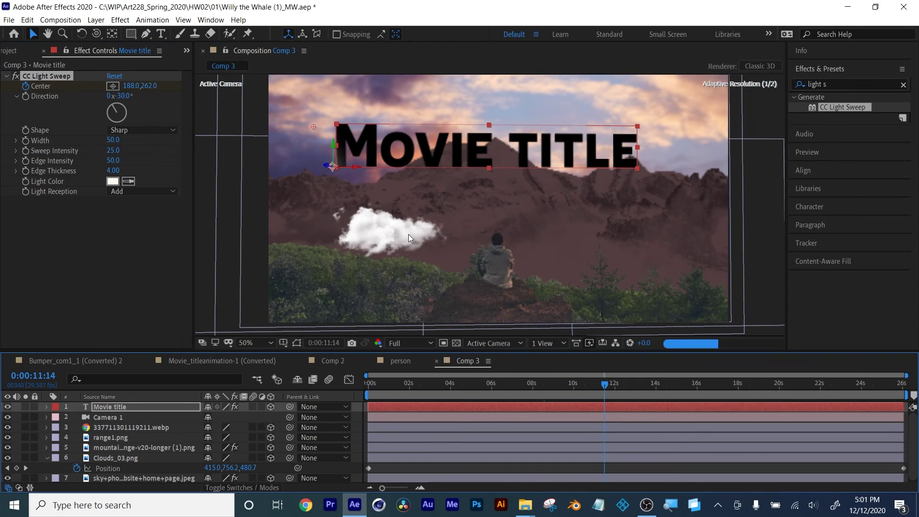
pyautogui.moveTo(312, 125); pyautogui.dragTo(654, 144)
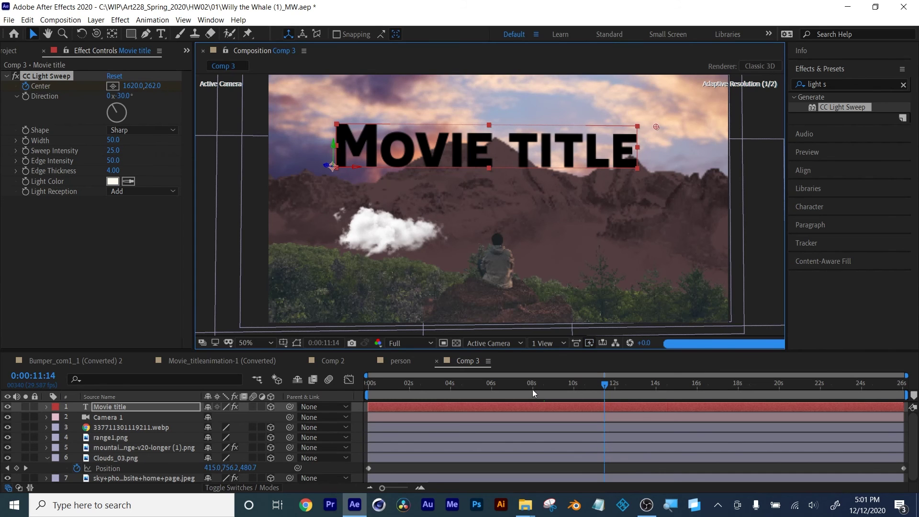
pyautogui.click(503, 388)
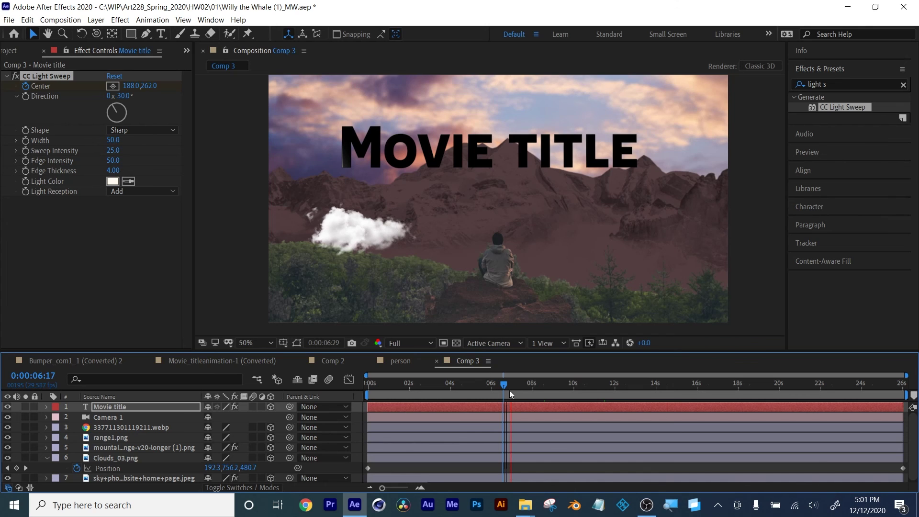
pyautogui.moveTo(510, 382); pyautogui.dragTo(596, 381)
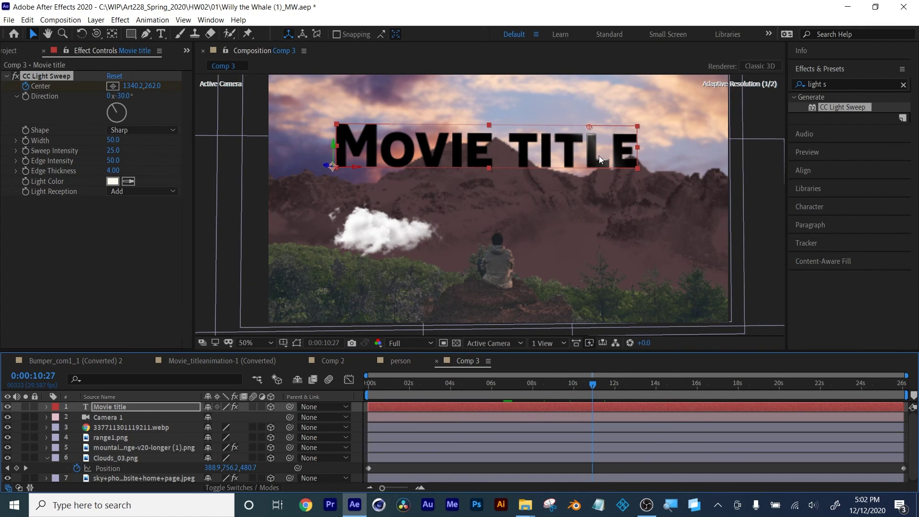
pyautogui.click(111, 109)
pyautogui.moveTo(112, 109); pyautogui.dragTo(116, 109)
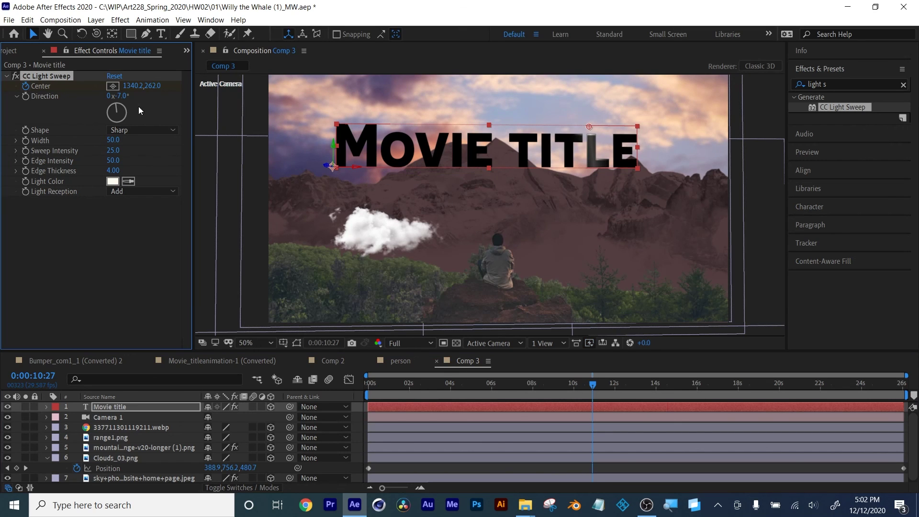
pyautogui.hotkey('ctrl', 'z')
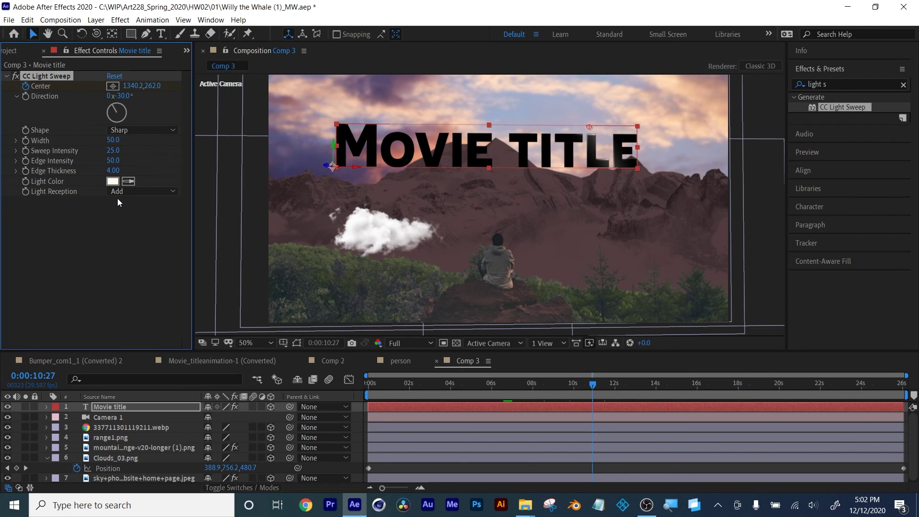
pyautogui.moveTo(594, 387); pyautogui.dragTo(525, 388)
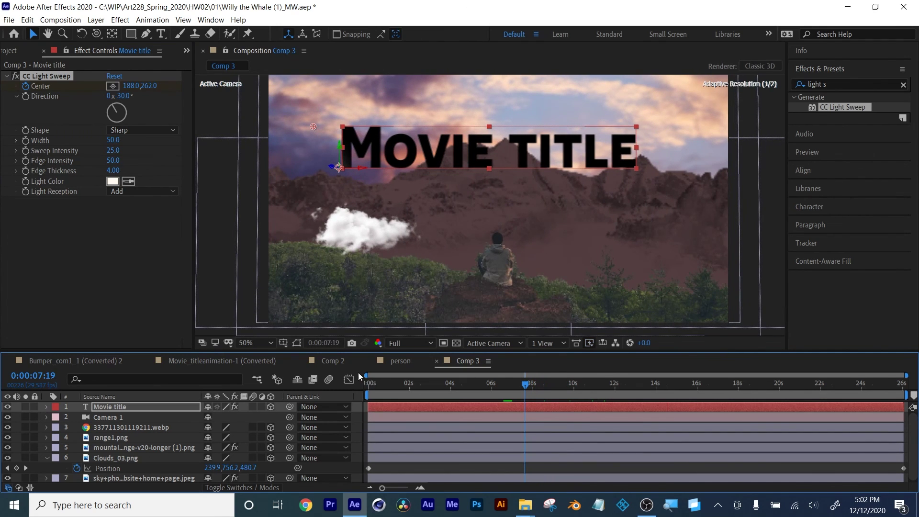
# - In Comp 2, reveal person.PNG's Evolution keyframes (0x to 2x) and preview the hair motion
pyautogui.click(333, 361)
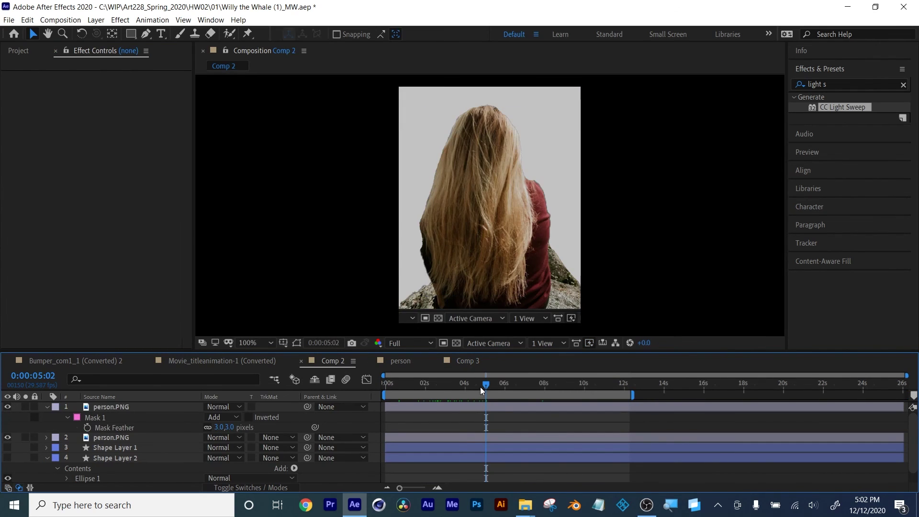
pyautogui.moveTo(481, 387); pyautogui.dragTo(593, 392)
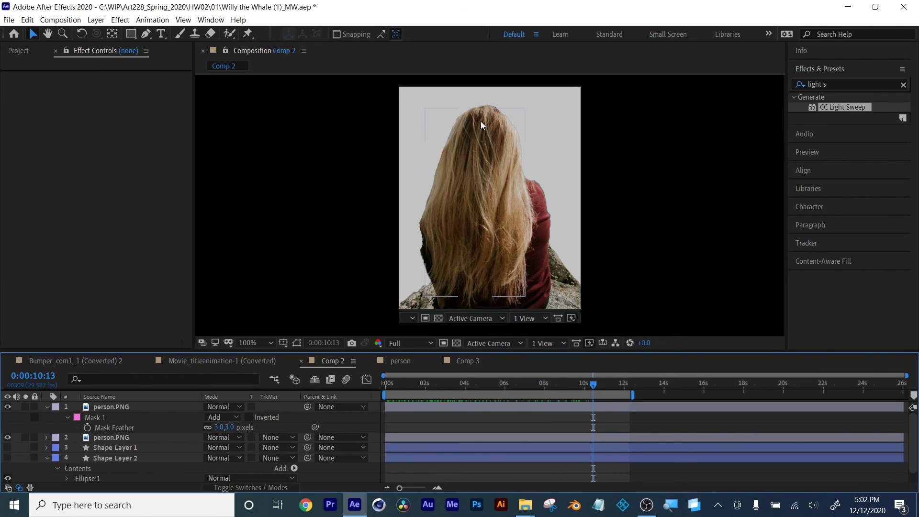
pyautogui.click(106, 411)
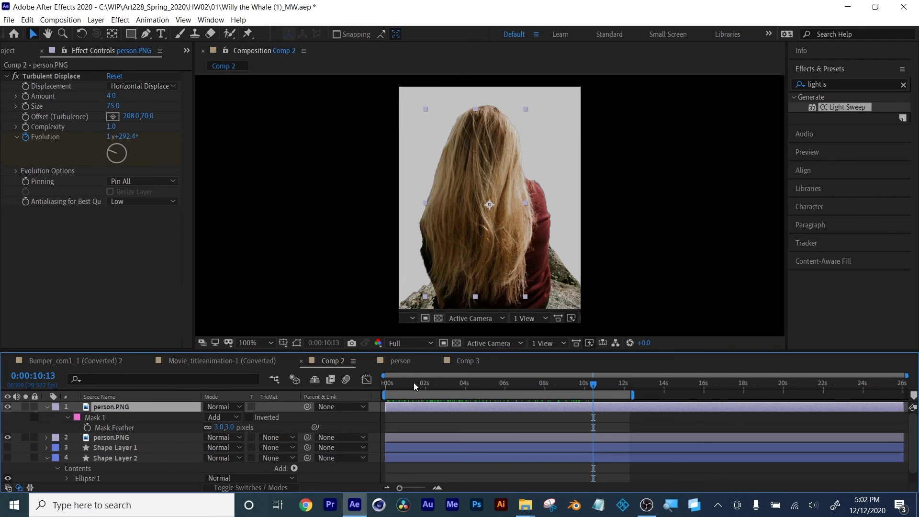
pyautogui.moveTo(414, 383); pyautogui.dragTo(573, 391)
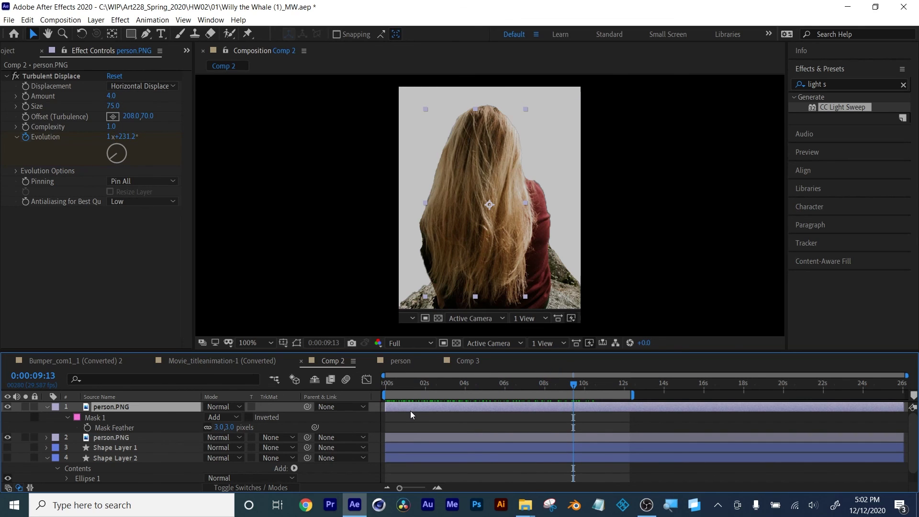
pyautogui.press('u')
pyautogui.moveTo(397, 386); pyautogui.dragTo(377, 381)
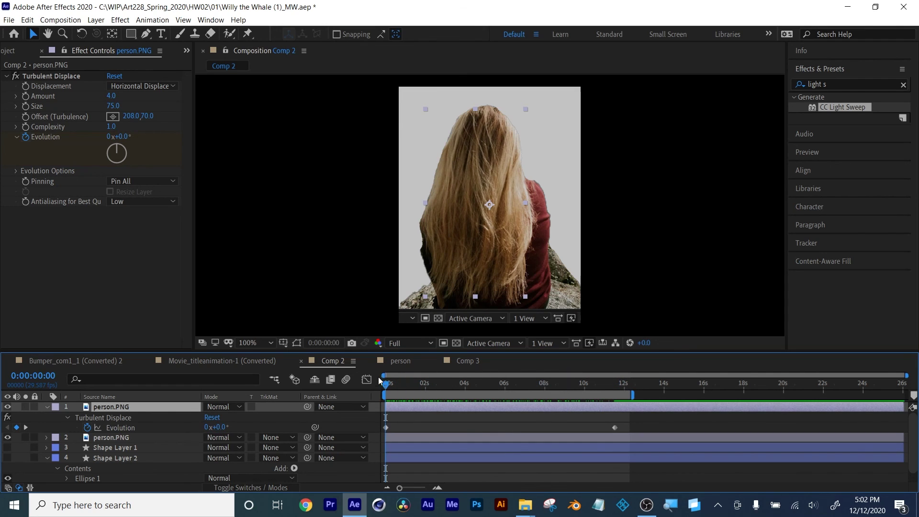
# - Switch to the Movie_titleanimation-1 (Converted) composition tab
pyautogui.click(222, 364)
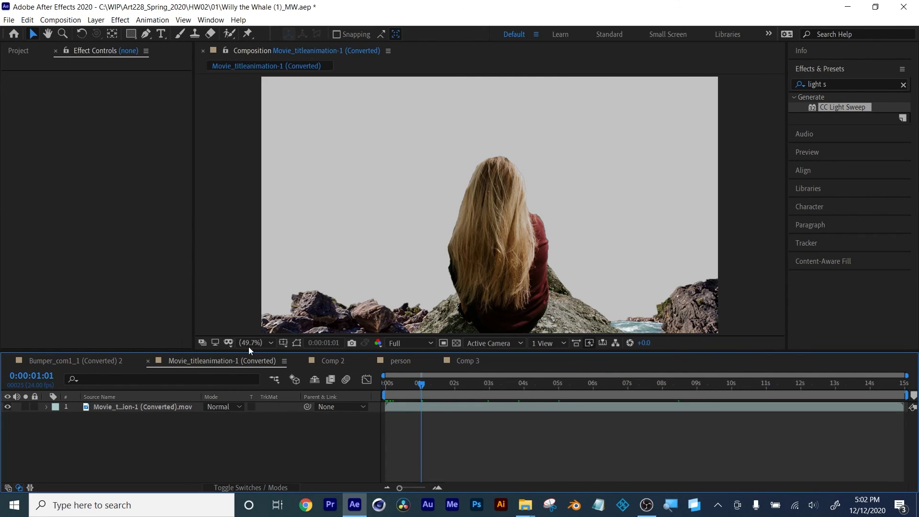
pyautogui.click(327, 360)
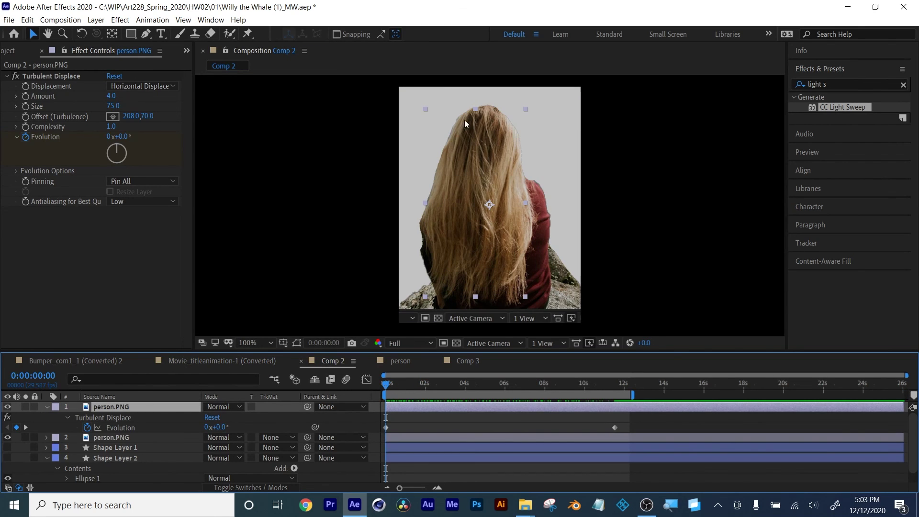
pyautogui.click(193, 360)
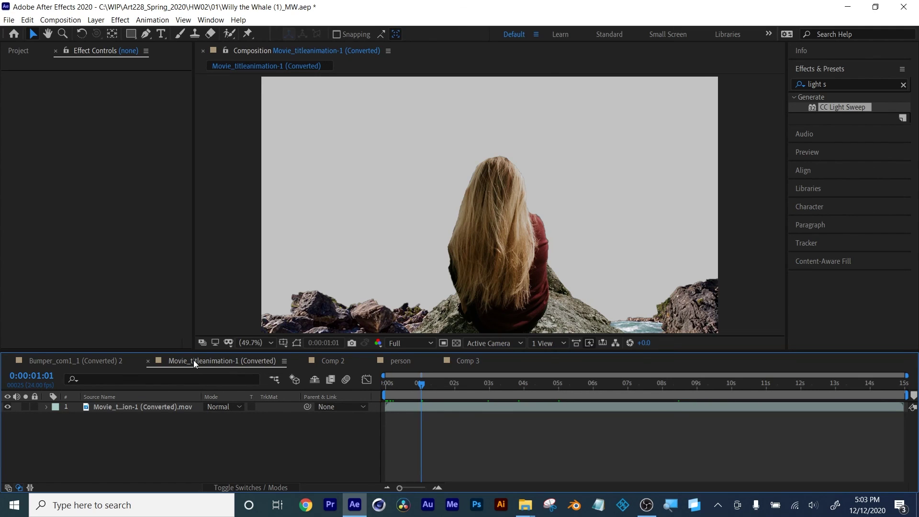